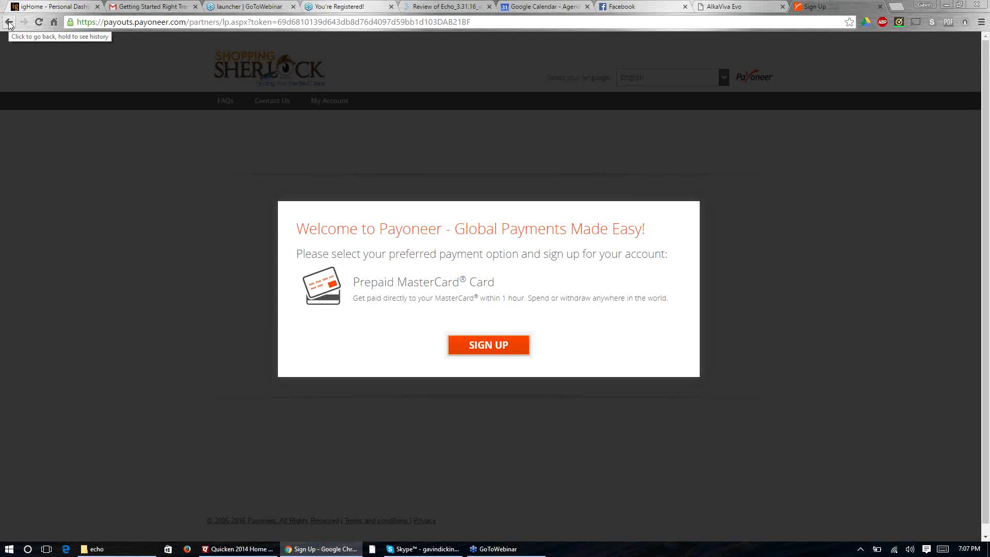
Step: Leave the Payoneer prepaid MasterCard sign-up page and return to the Sherlock Nation Backoffice dashboard
left_click(9, 23)
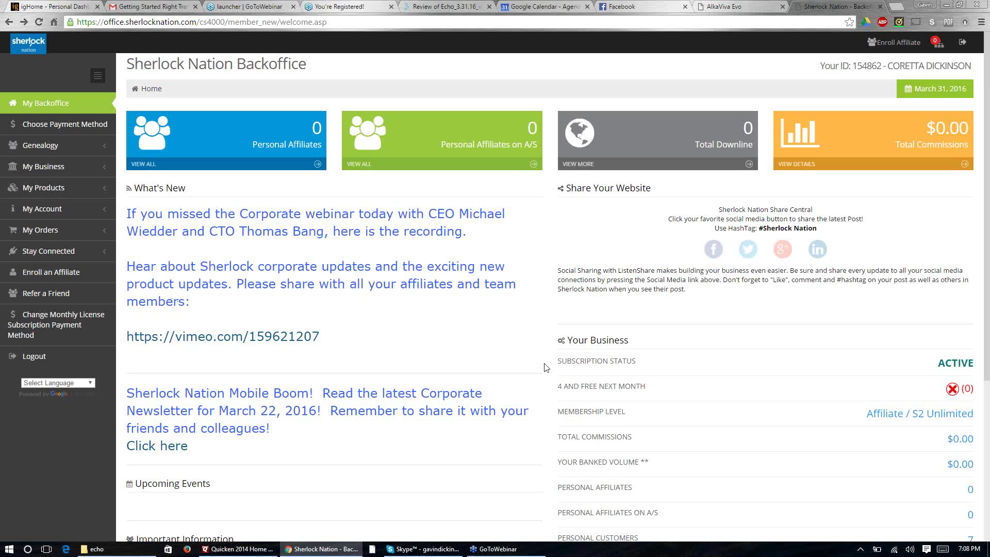
Step: Scroll the Backoffice dashboard and open Update Placement under My Account (placement still AUTO)
scroll(546, 367, "down", 2)
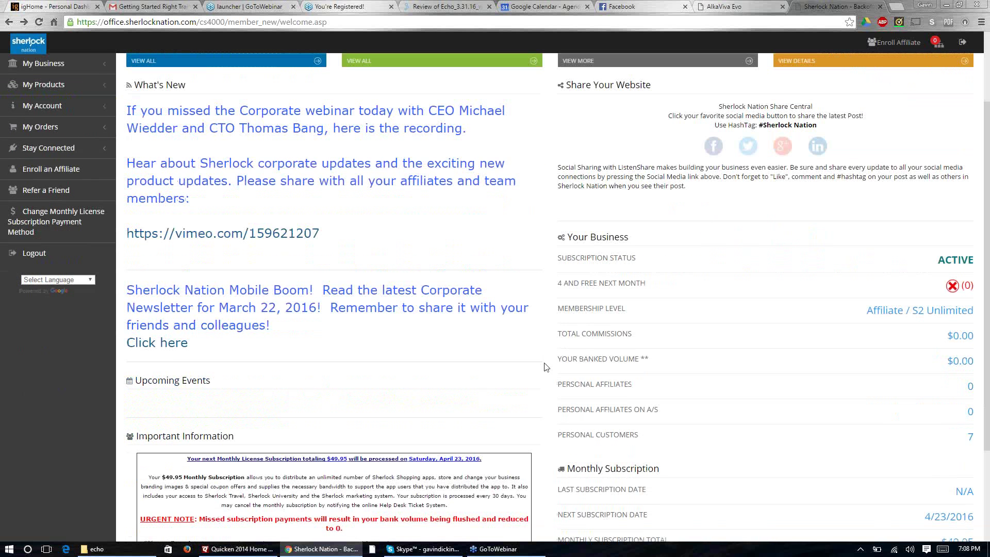
scroll(543, 367, "up", 2)
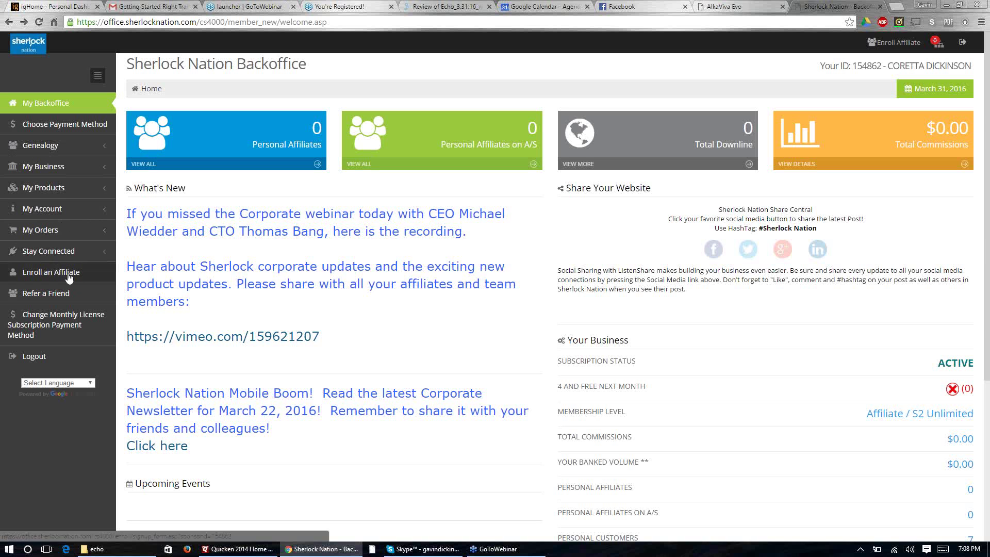
left_click(61, 209)
scroll(66, 211, "down", 1)
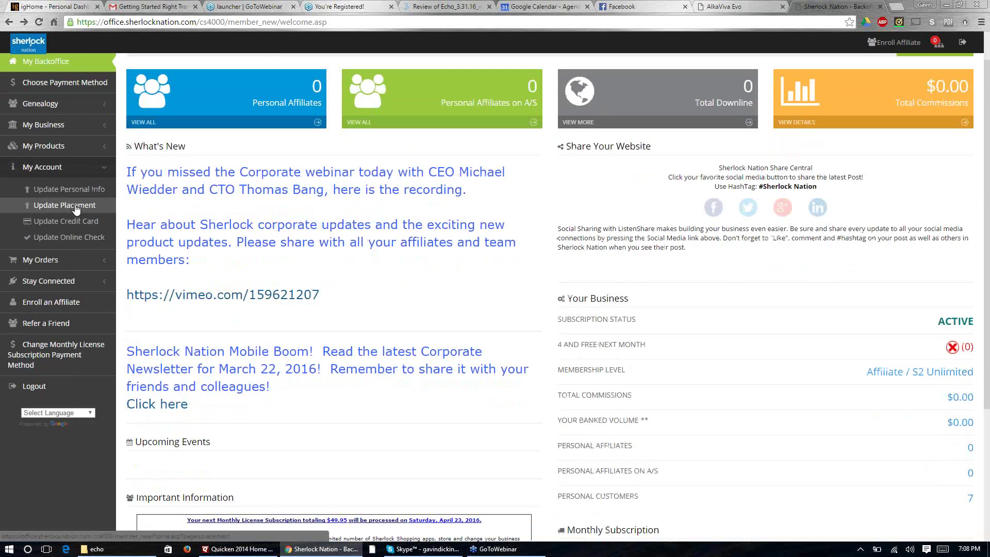
left_click(75, 205)
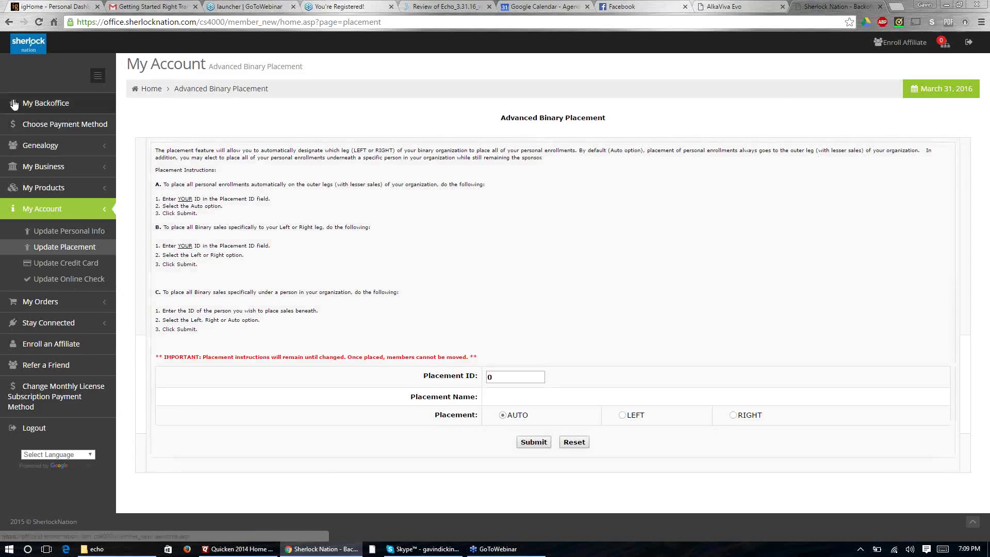
Step: Go back to the Backoffice home dashboard showing 0 personal affiliates and $0.00 commissions
left_click(7, 23)
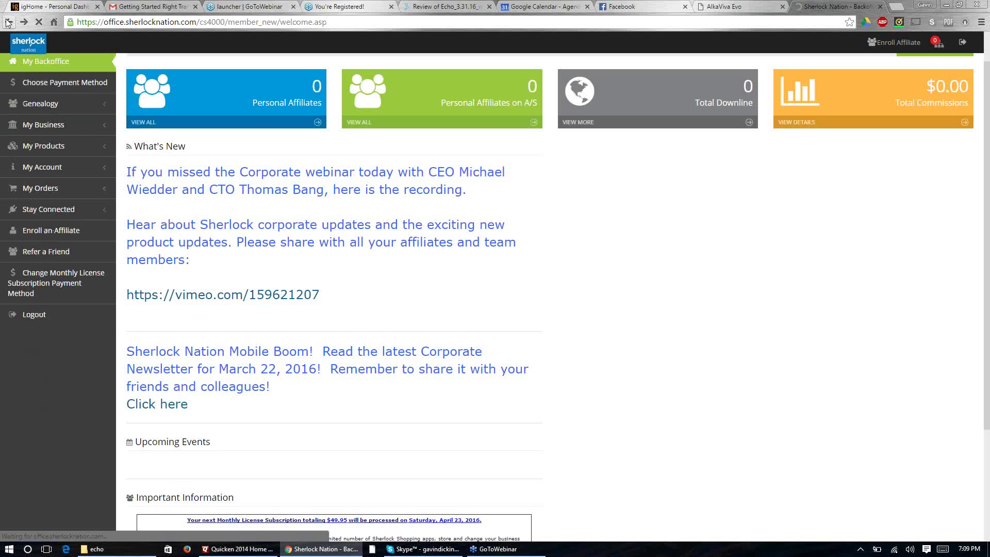
left_click(25, 43)
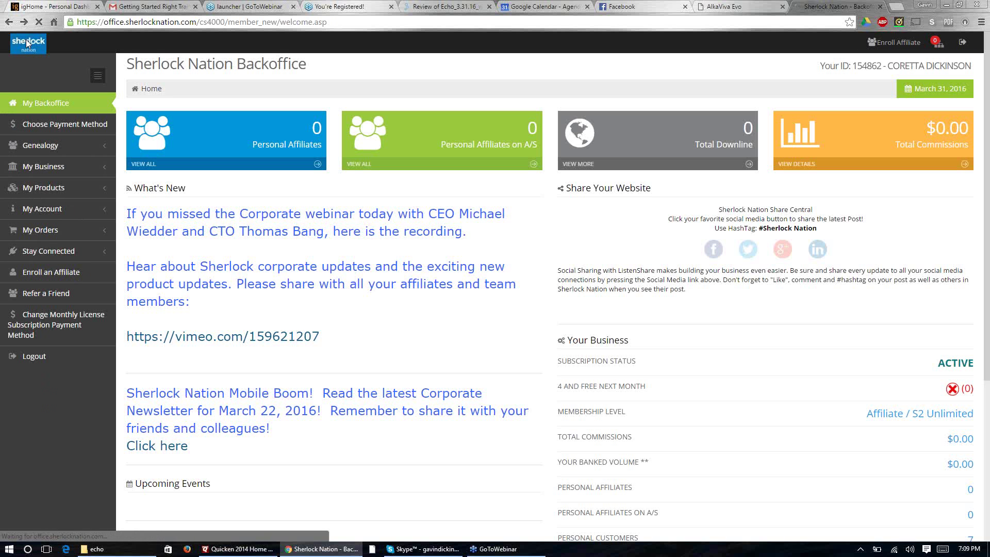
Step: Load sherlocknation.com from the address bar to reach the public homepage
left_click(176, 22)
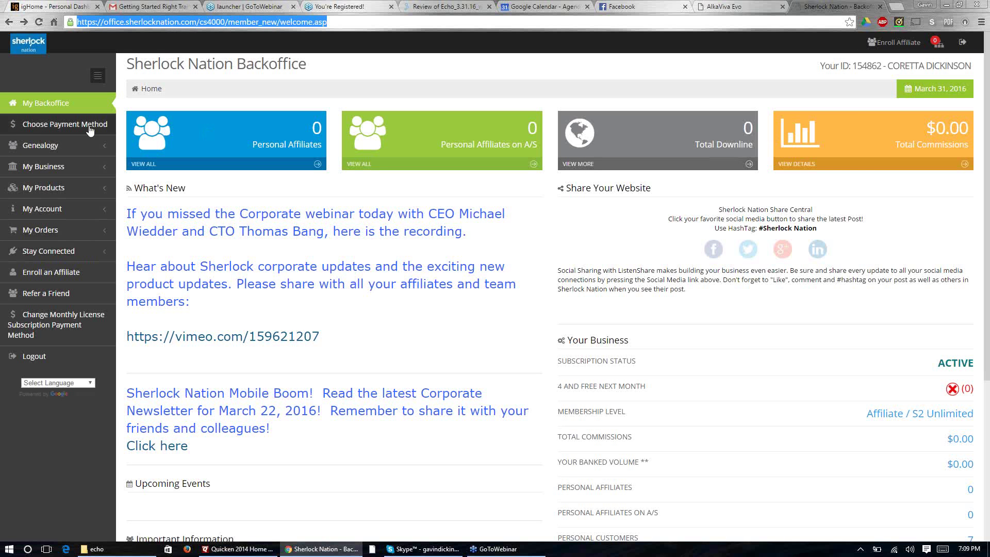
type("sherlocklocal.com")
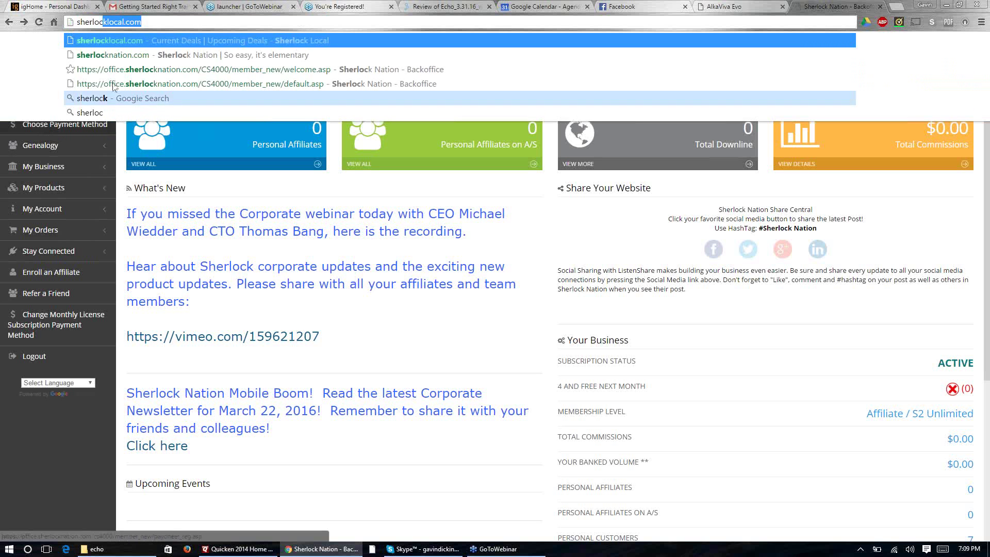
left_click(128, 54)
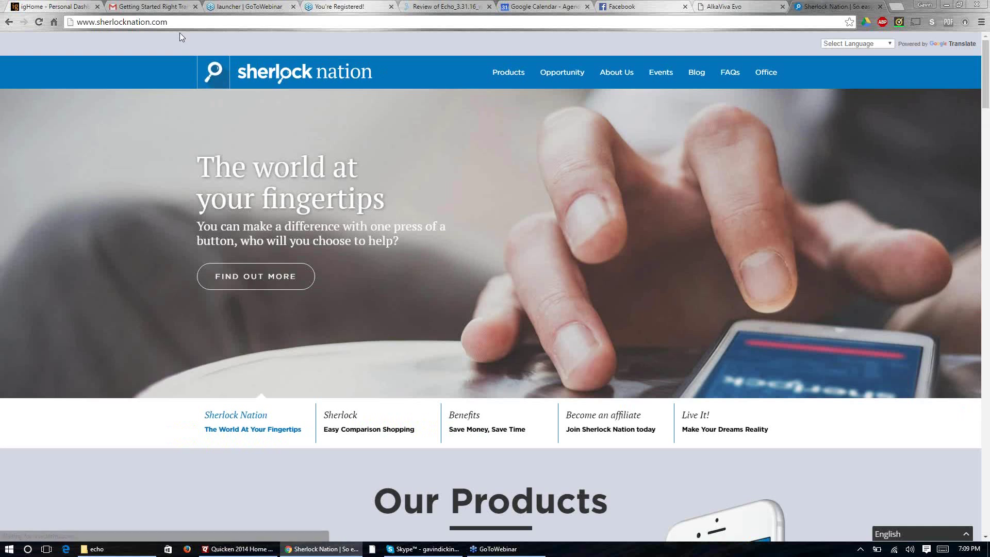
Step: Go from Products to the Sherlock app's /products/shopping/ page and scroll through it
left_click(178, 21)
left_click(183, 22)
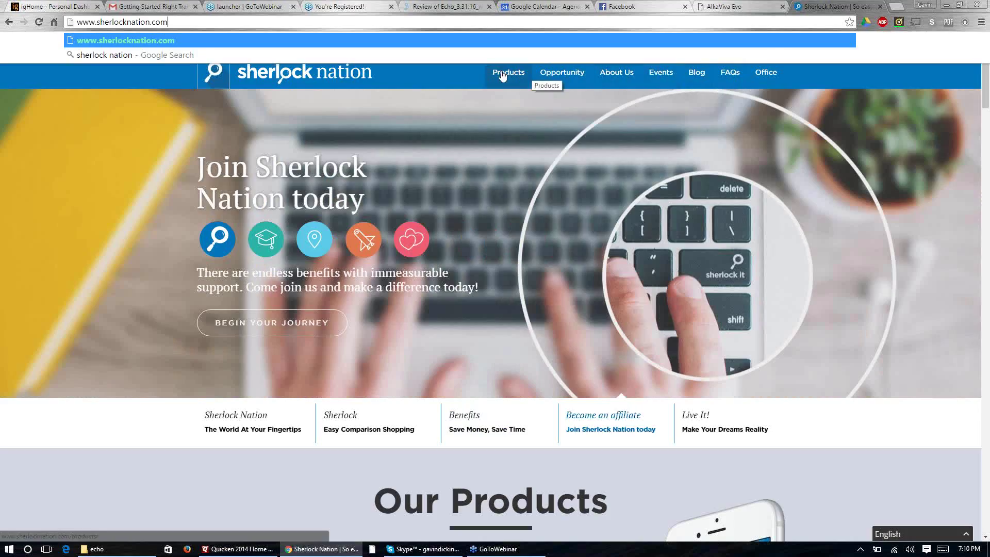
left_click(503, 75)
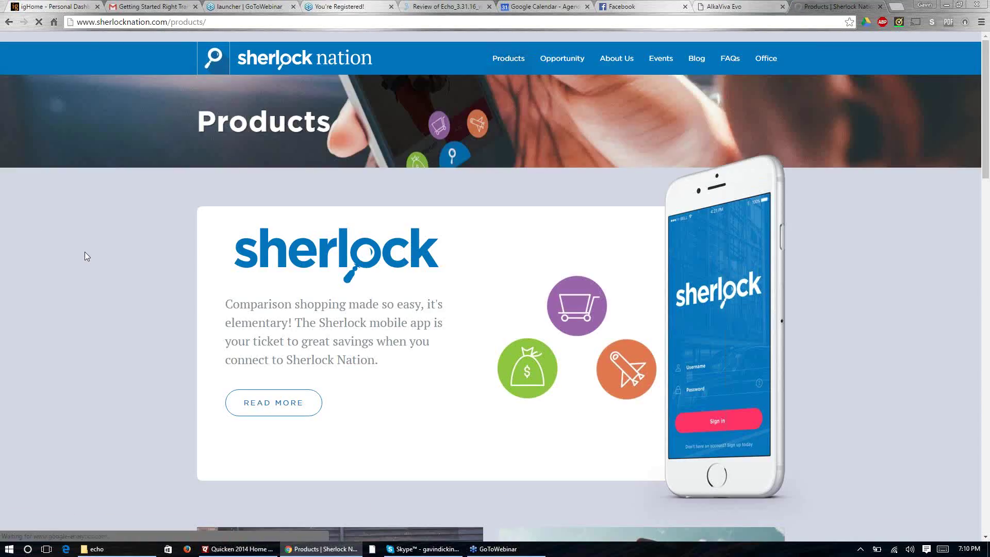
scroll(282, 317, "down", 2)
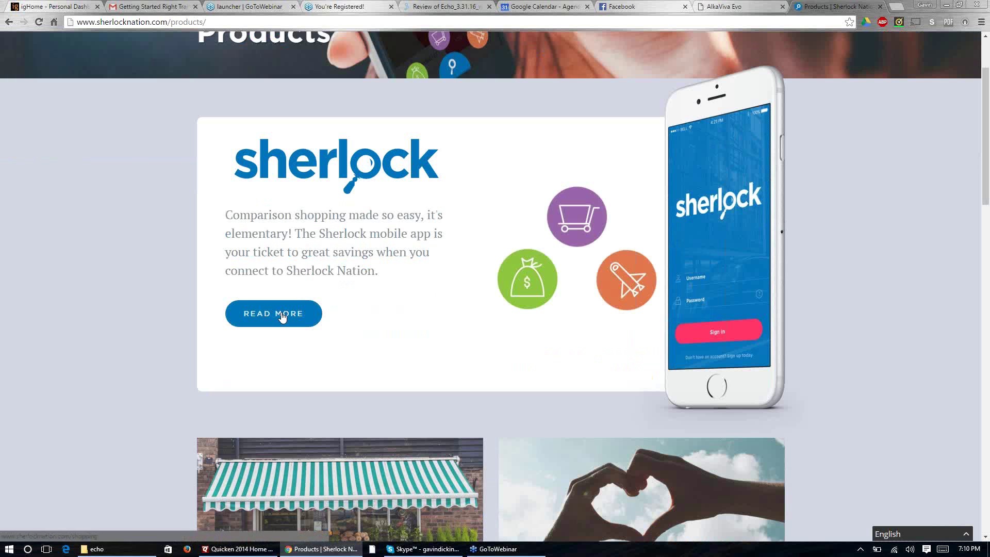
left_click(282, 317)
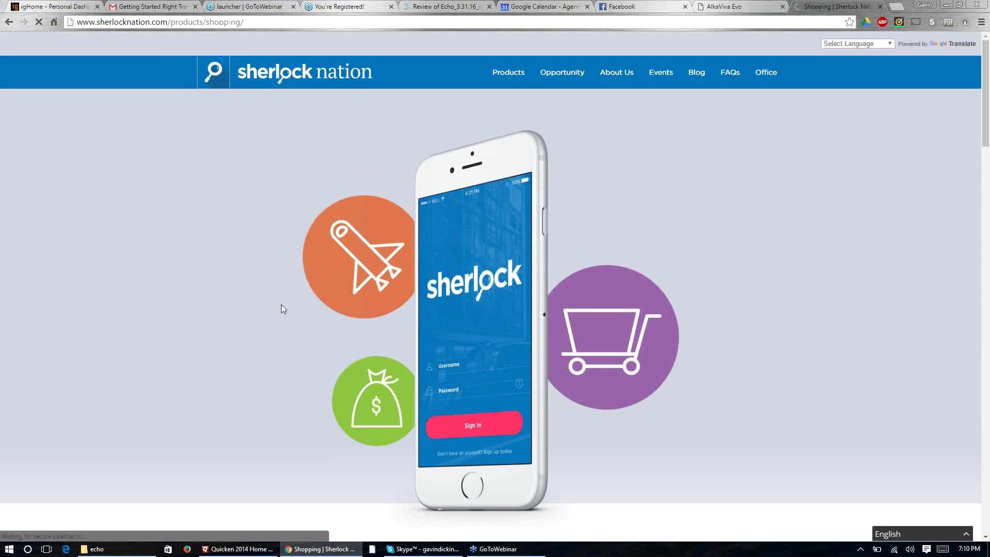
scroll(282, 308, "down", 6)
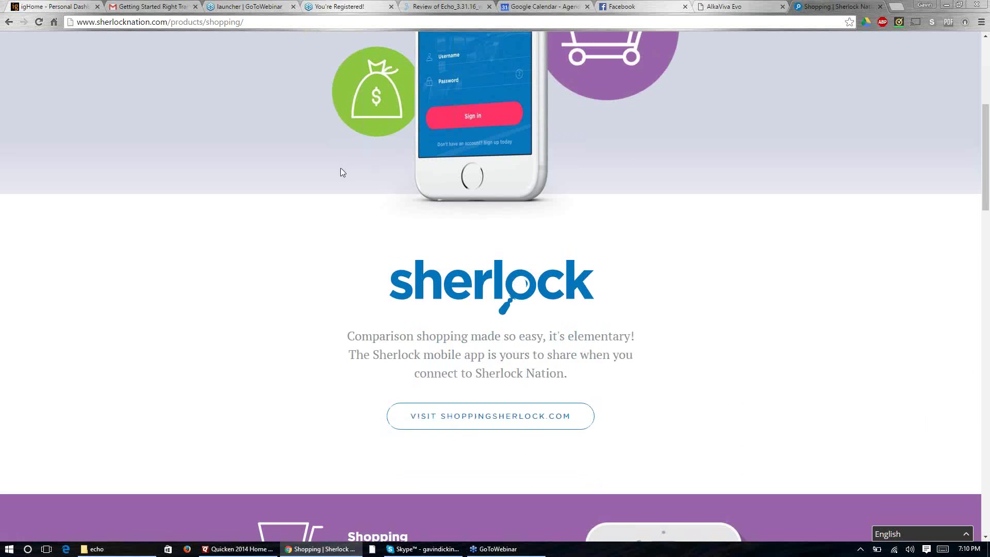
Step: Visit shoppingsherlock.com in a new tab and open the member's PROFILE settings
left_click(469, 416)
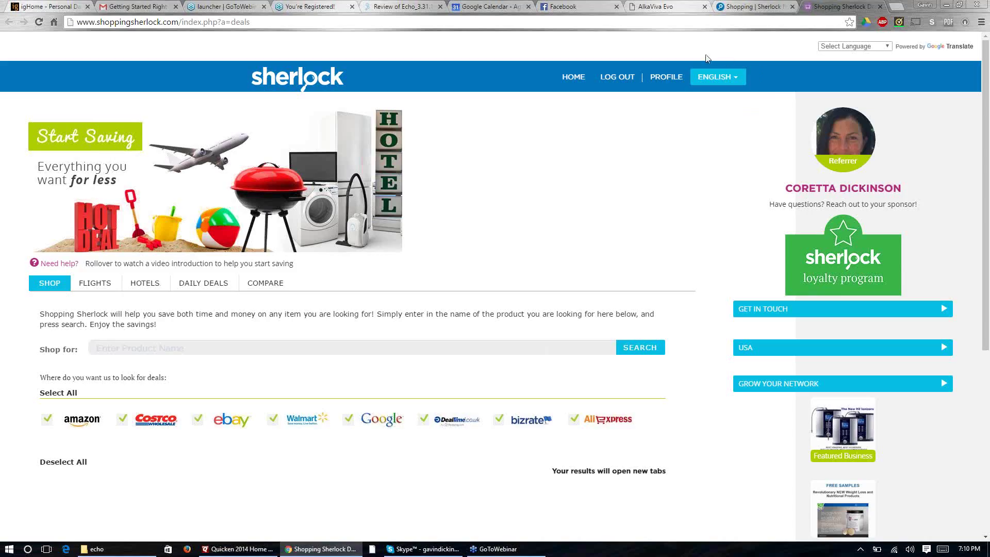
left_click(665, 77)
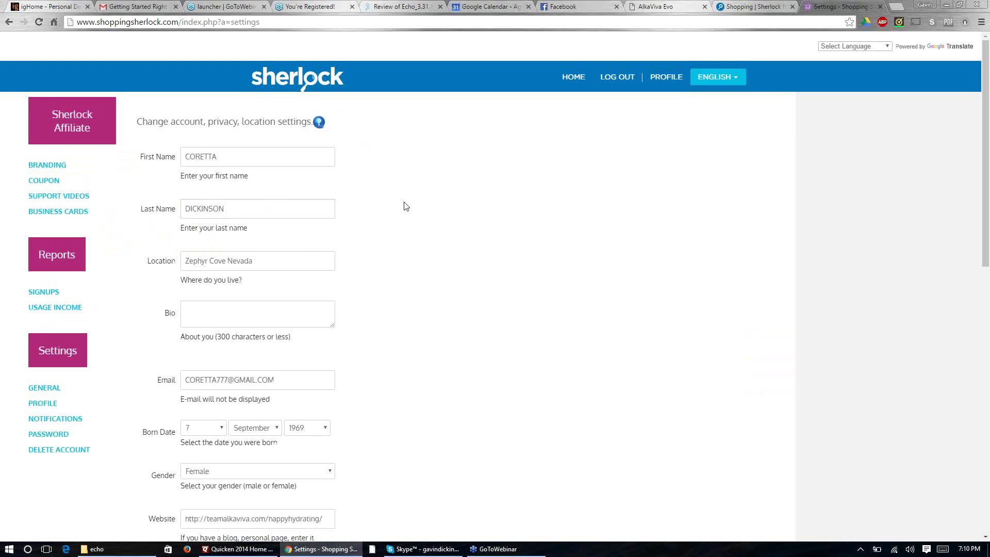
Step: Scroll through the profile settings form, then show the Signups report of 7 customers
scroll(404, 207, "down", 6)
scroll(404, 207, "up", 6)
scroll(162, 275, "down", 1)
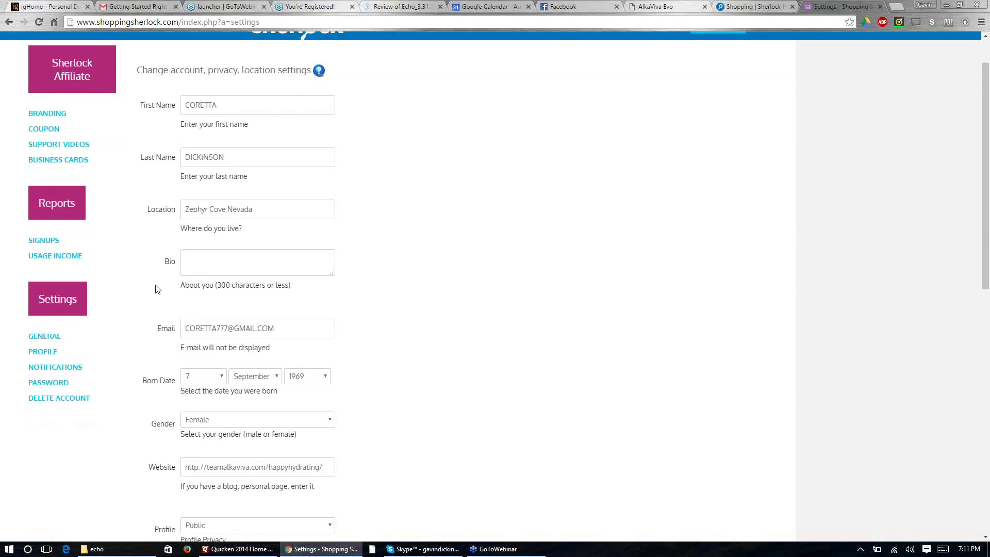
scroll(157, 290, "down", 2)
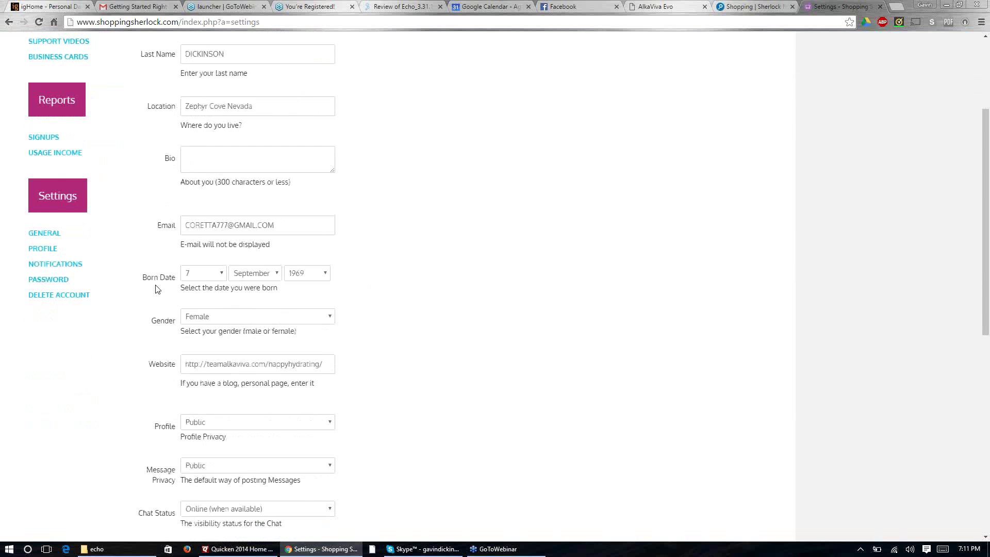
scroll(157, 289, "down", 5)
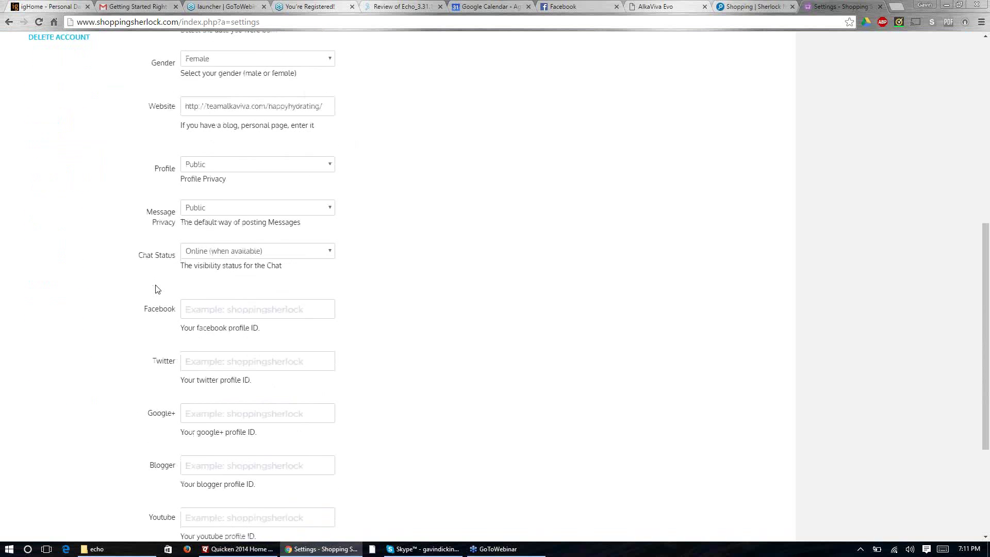
scroll(156, 288, "up", 8)
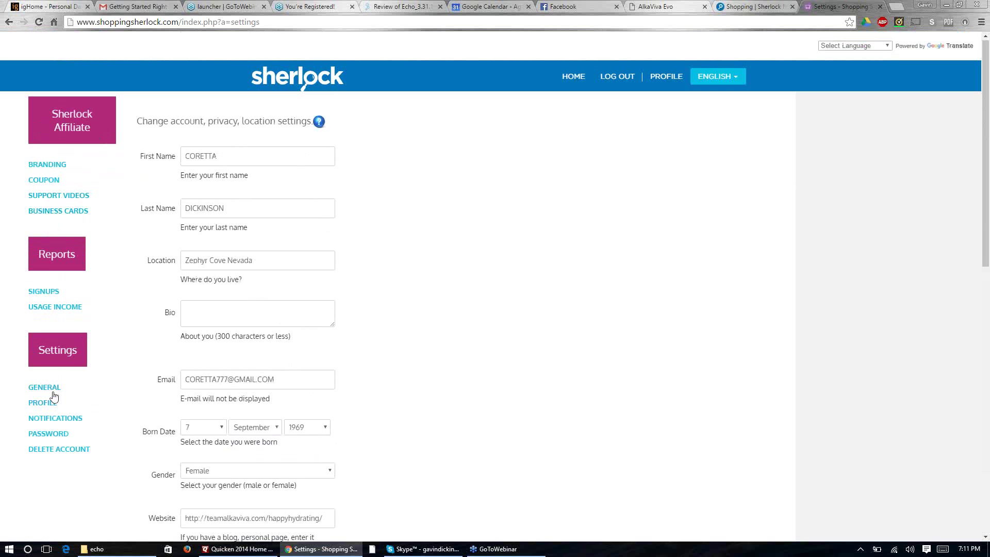
left_click(46, 292)
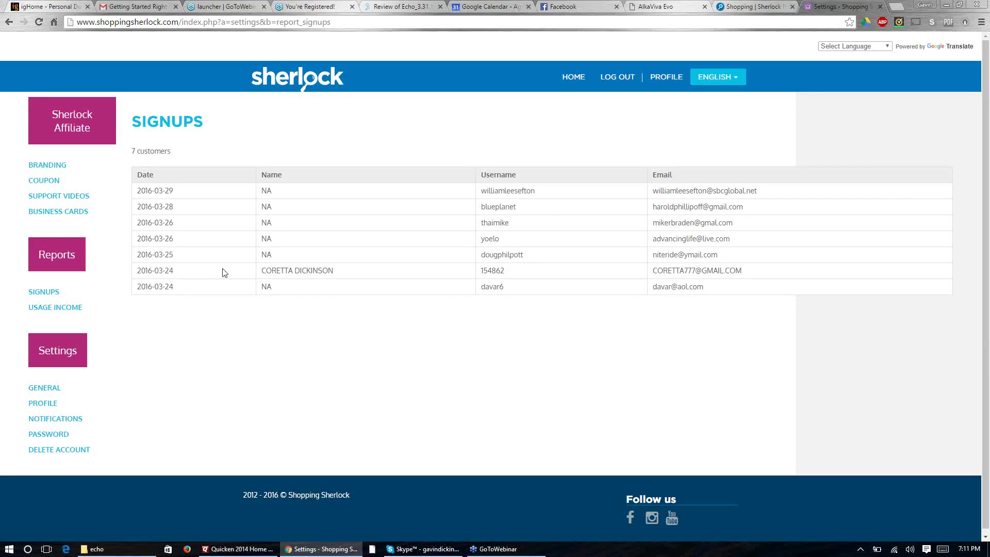
Step: View the Usage Income report, then go to the Manage Your Branding page
left_click(45, 309)
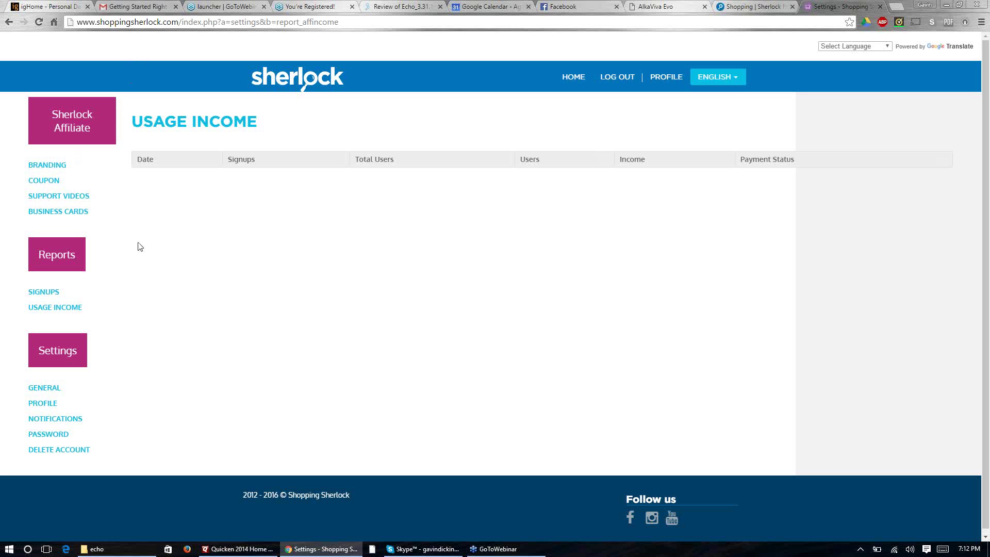
left_click(53, 166)
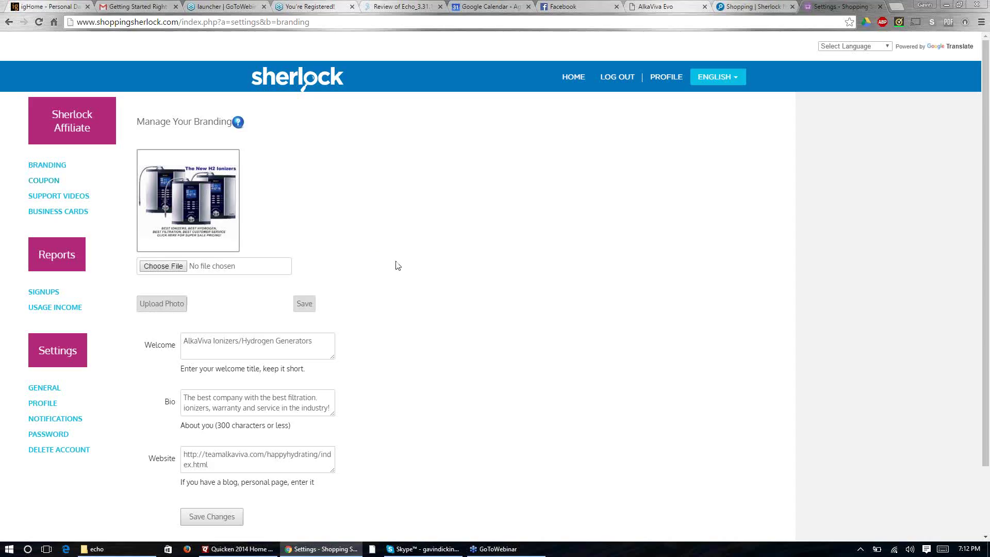
Step: Save the branding form's changes, then go to the Manage Your Coupon page
scroll(398, 262, "down", 3)
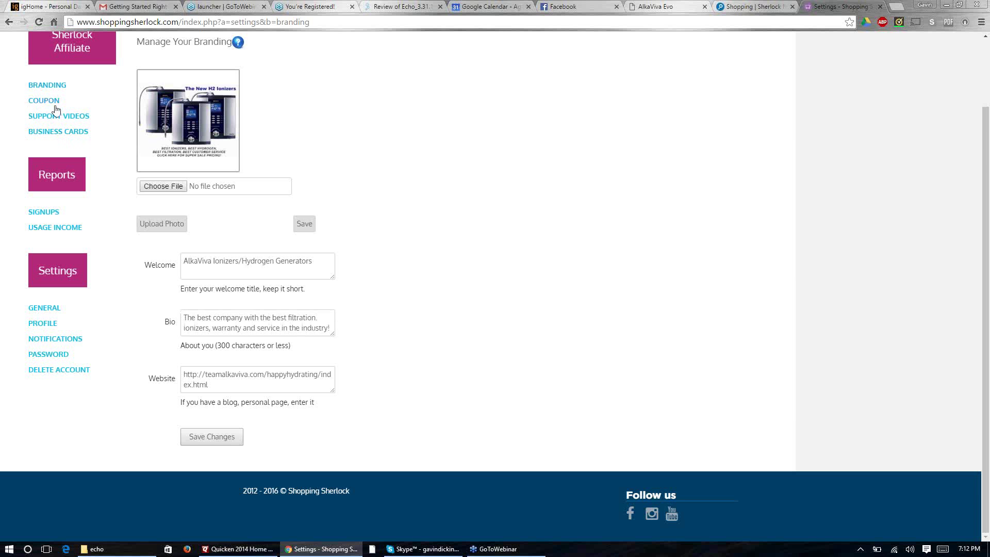
scroll(79, 128, "up", 2)
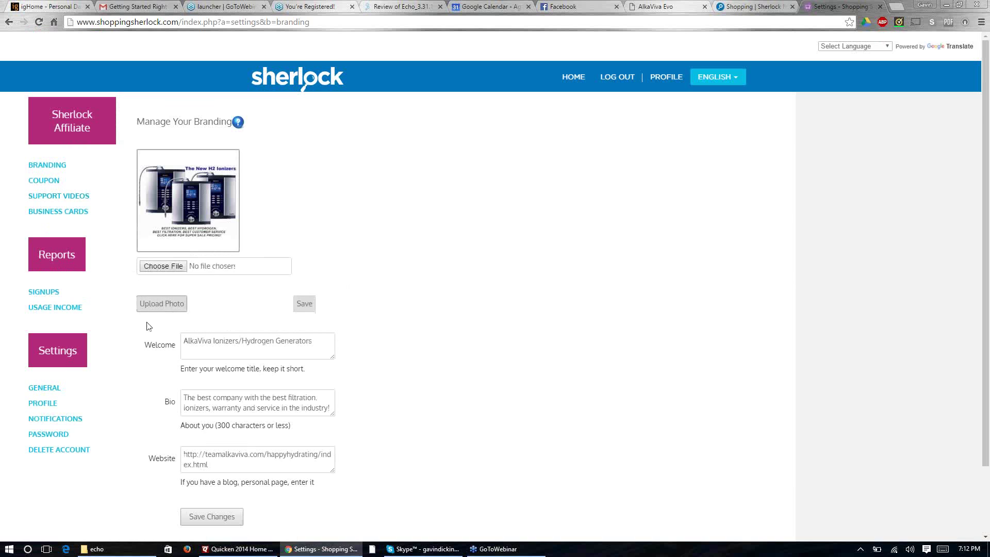
scroll(159, 372, "down", 2)
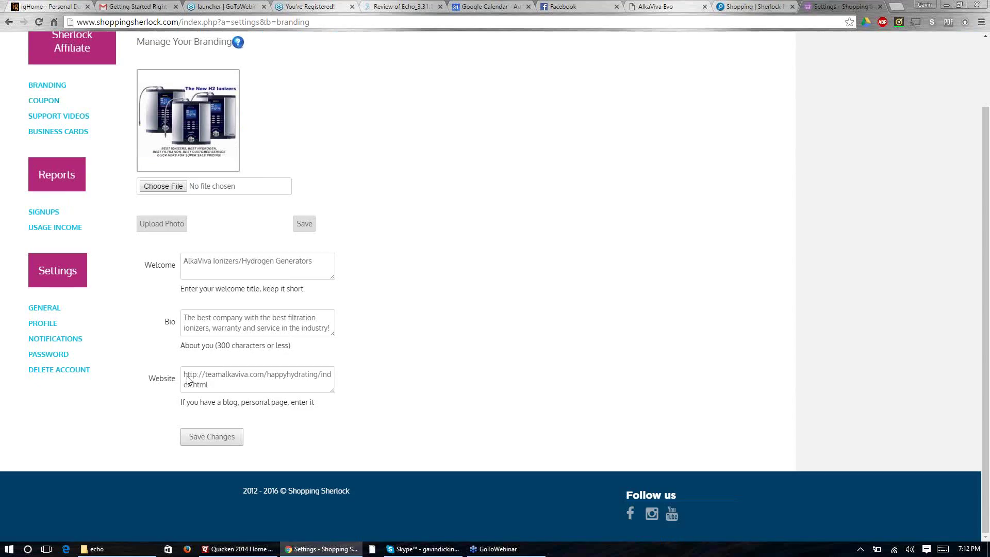
left_click(227, 440)
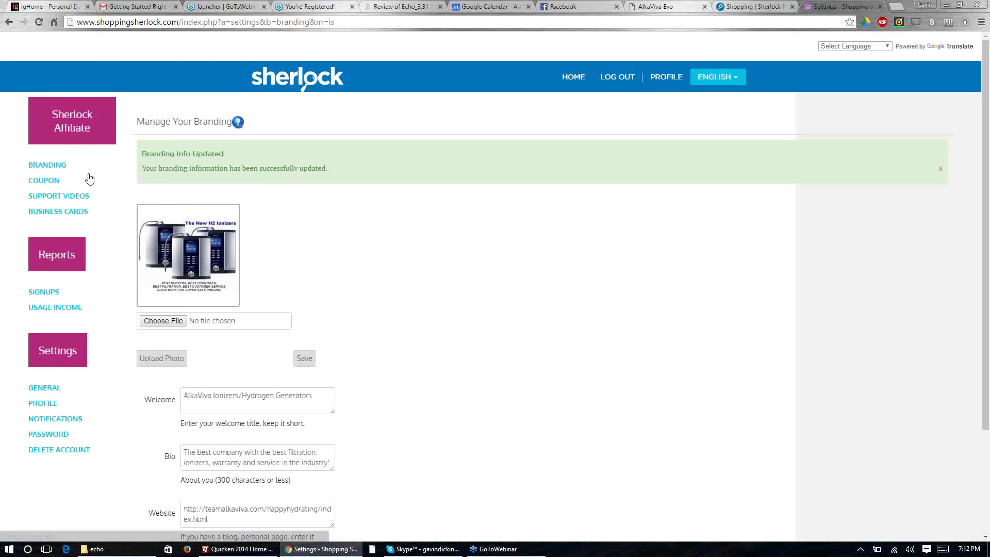
left_click(90, 178)
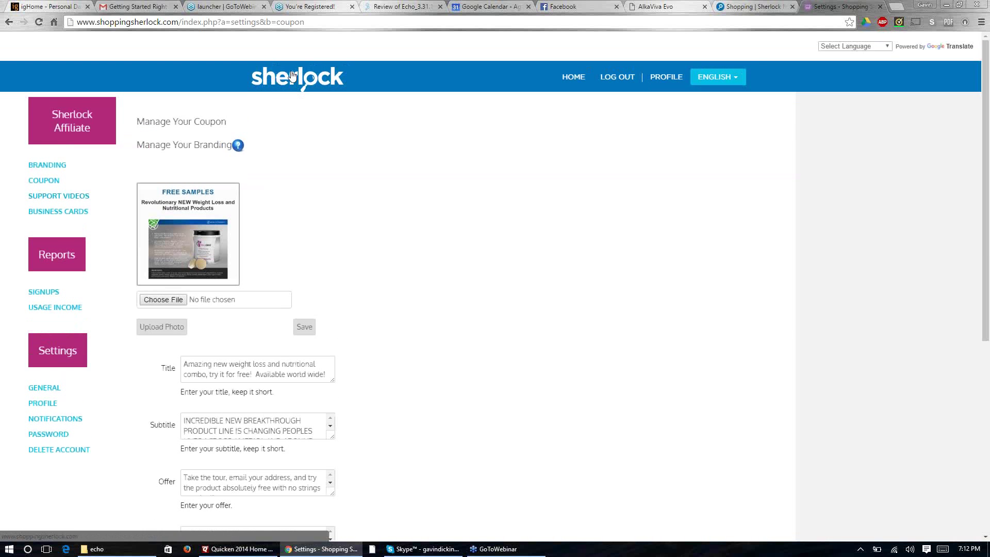
left_click(291, 76)
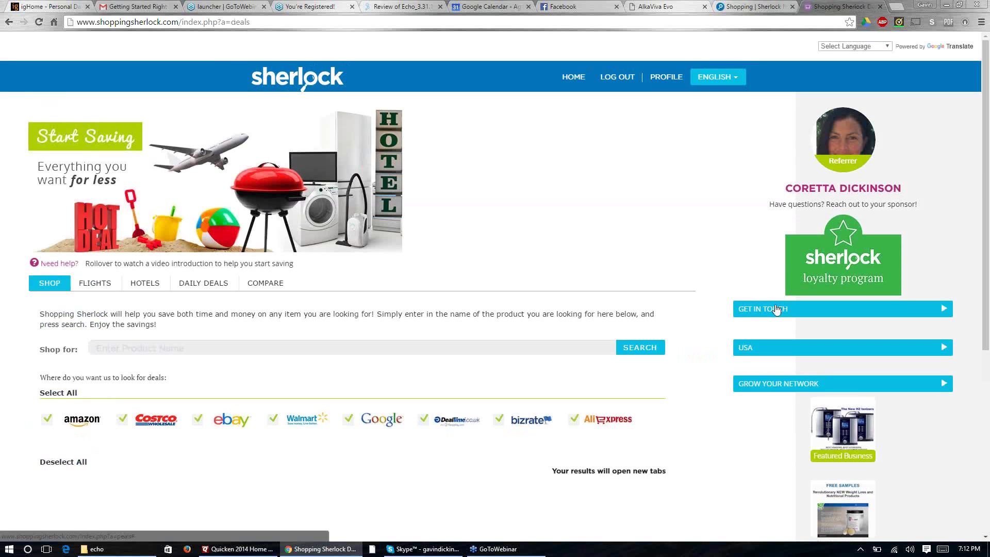
scroll(772, 316, "down", 6)
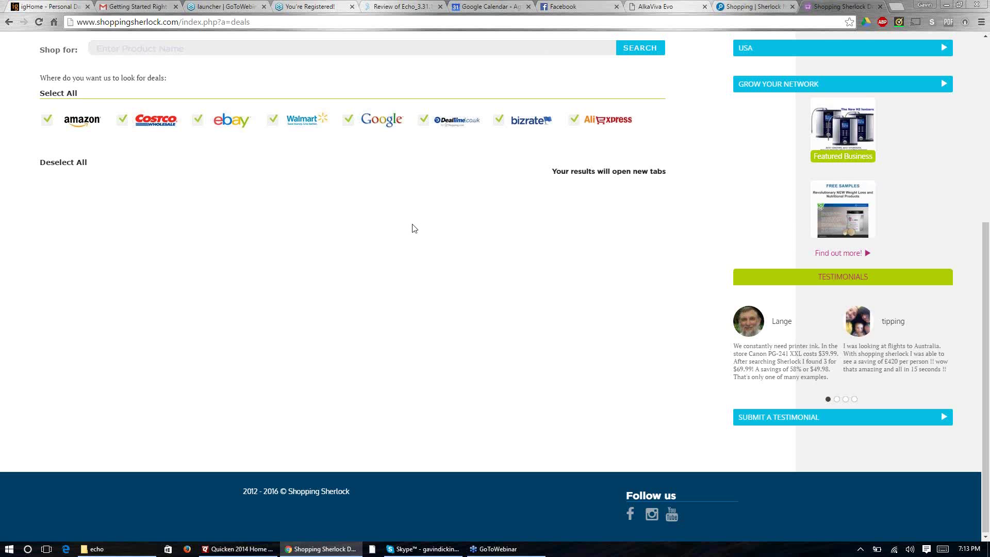
scroll(415, 227, "up", 6)
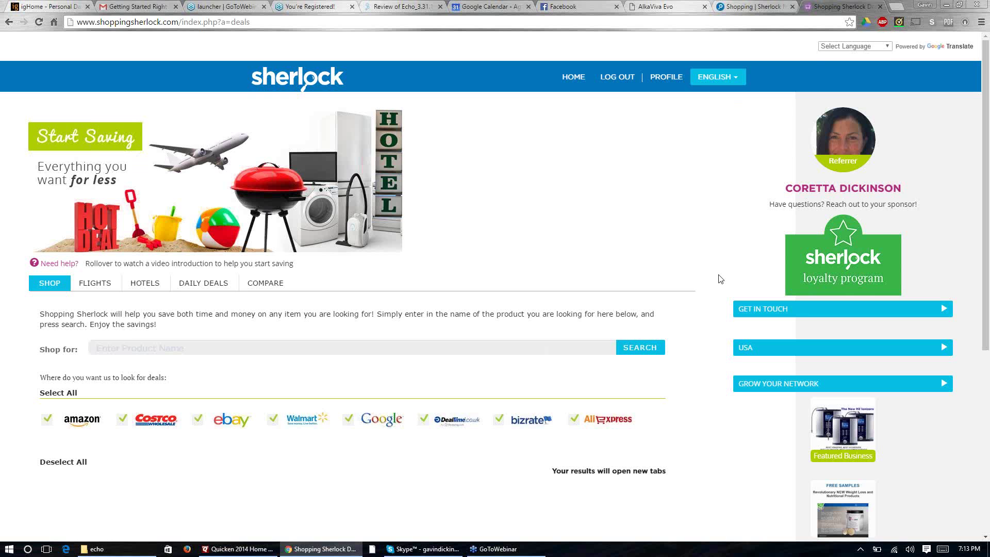
scroll(718, 279, "down", 1)
Step: Reopen COUPON from PROFILE and scroll through the coupon's title, offer, details and website fields
scroll(657, 137, "up", 1)
left_click(660, 77)
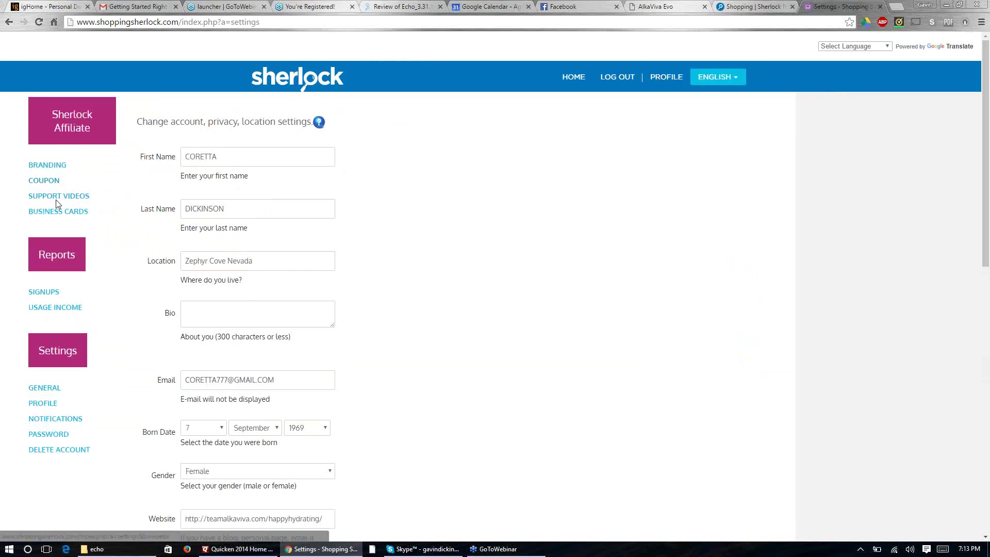
left_click(54, 182)
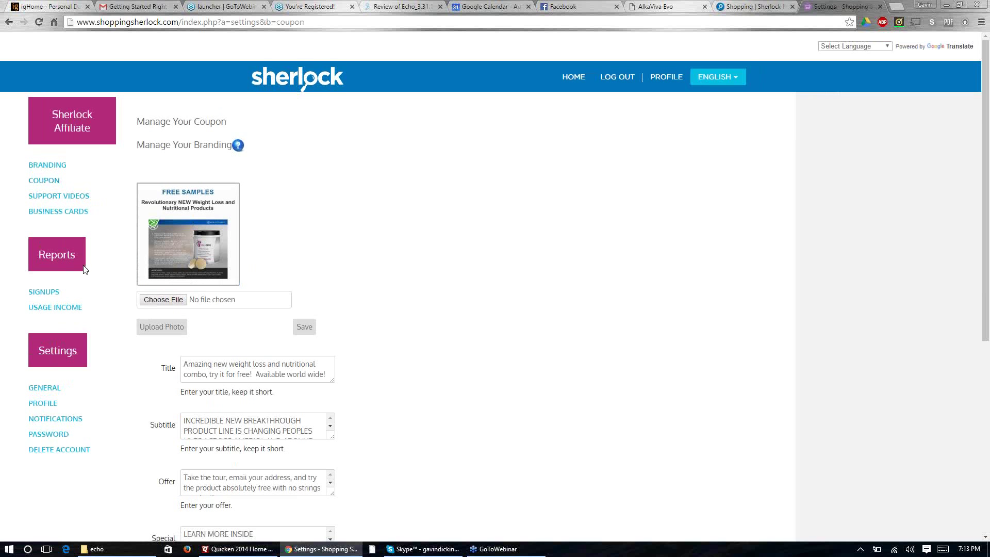
scroll(291, 237, "down", 2)
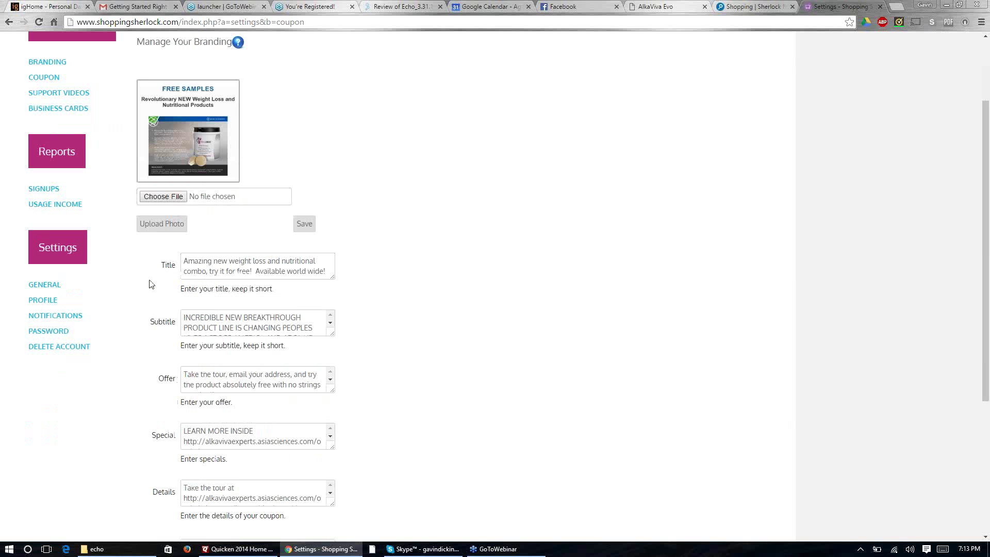
scroll(151, 284, "down", 3)
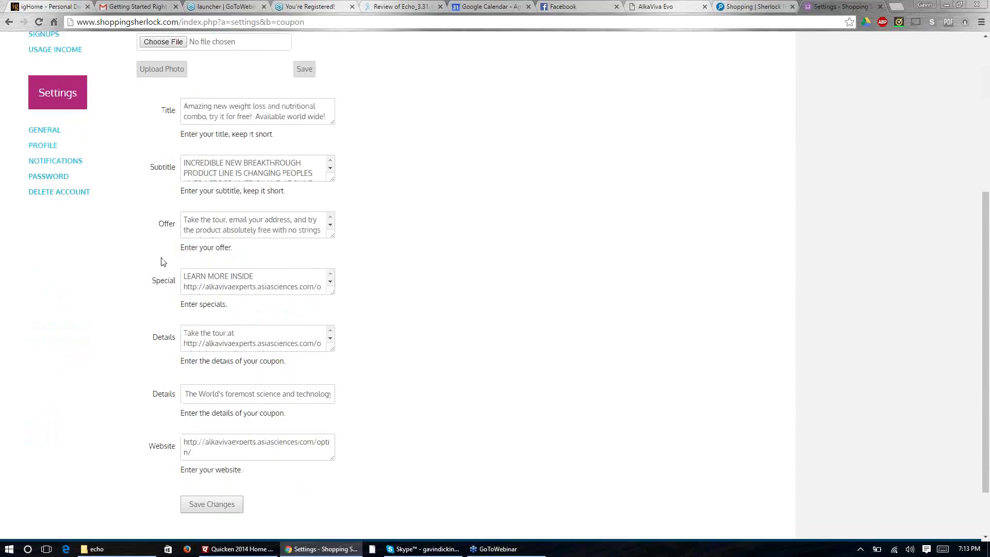
scroll(160, 262, "down", 1)
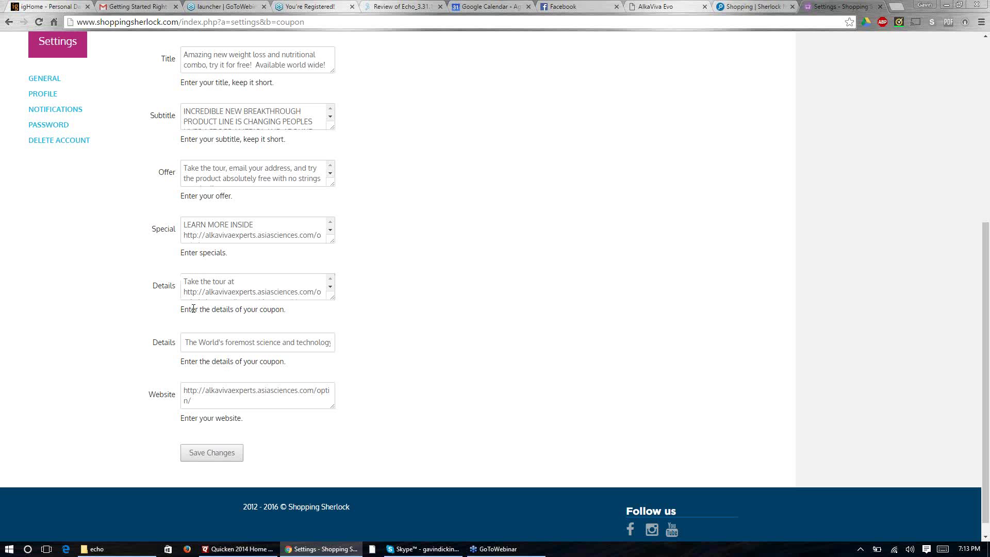
scroll(192, 309, "down", 1)
Step: Save the coupon changes, then open the Free Samples sidebar coupon from the deals page
left_click(212, 438)
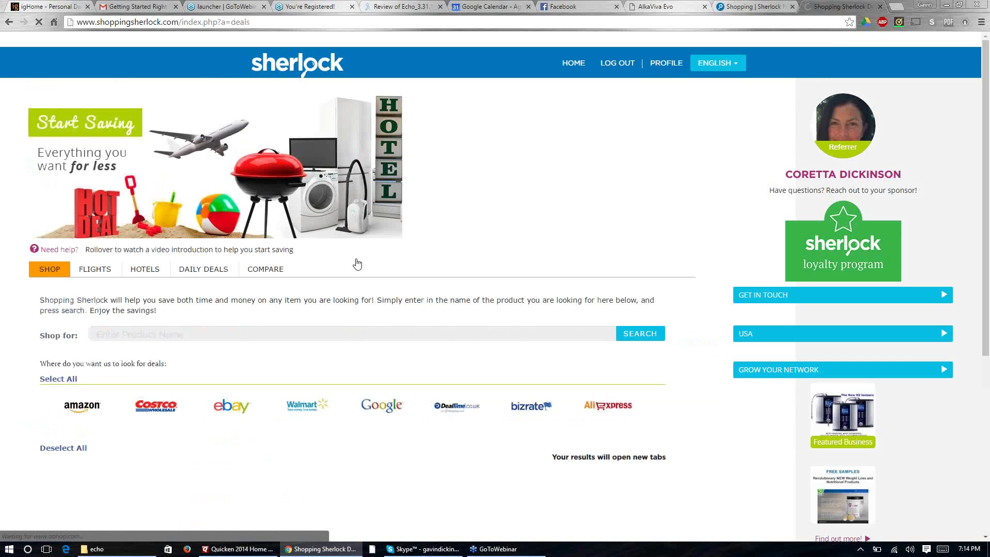
scroll(662, 253, "down", 6)
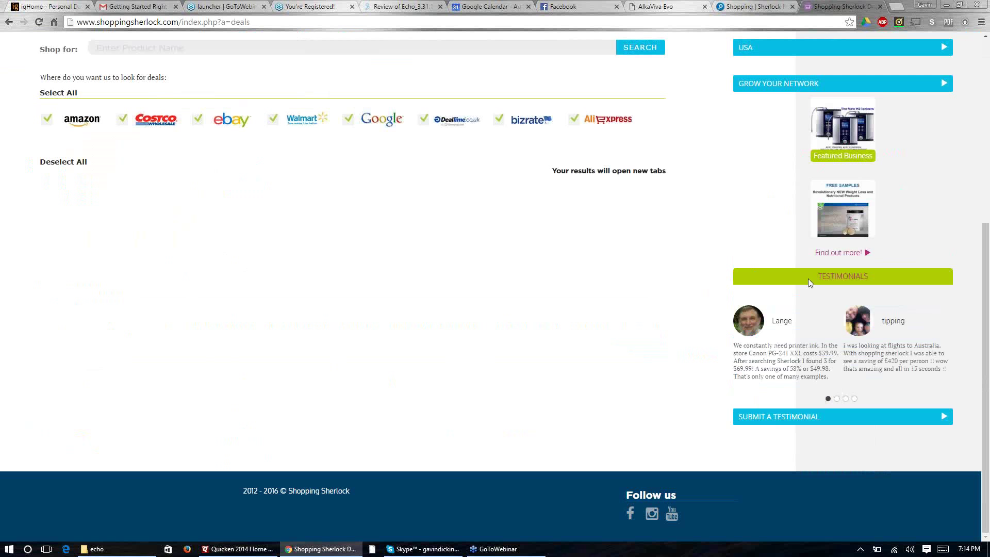
left_click(836, 215)
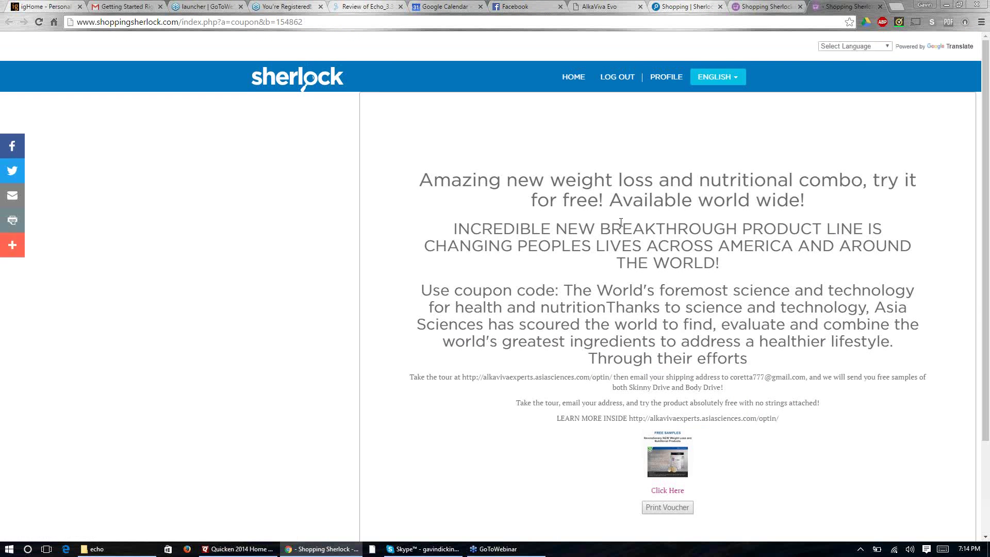
Step: Scroll through the published Free Samples coupon, then return to the deals page via the sherlock logo
scroll(620, 222, "down", 3)
left_click(302, 76)
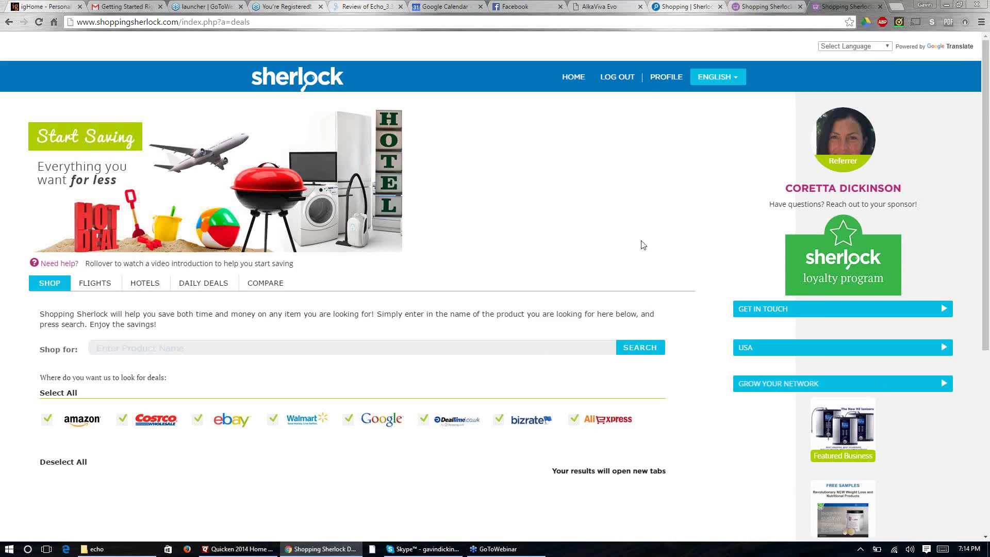
left_click(133, 24)
Step: Enter 'invit' and open the invitation.shoppingsherlock.com page showing the personal invite code
type("invitation")
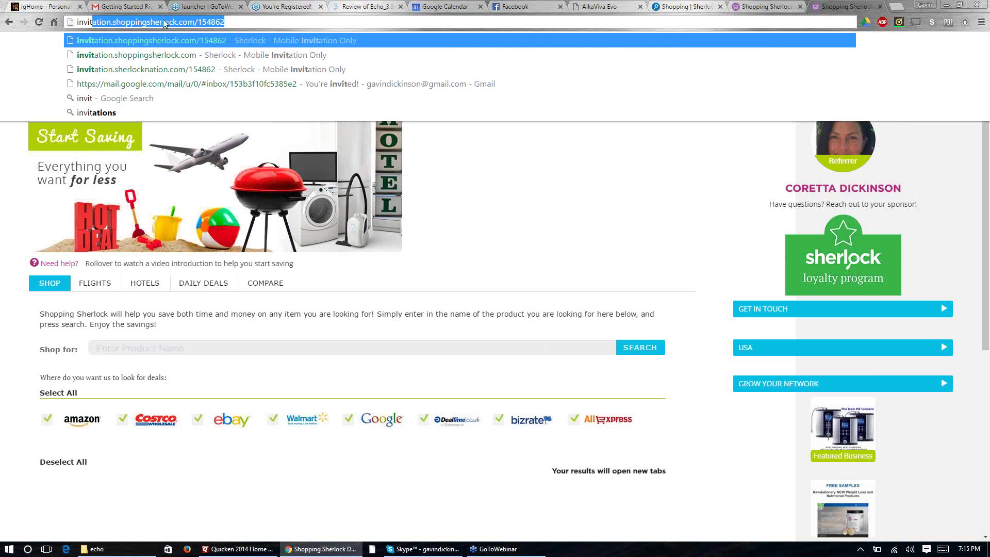
left_click(157, 44)
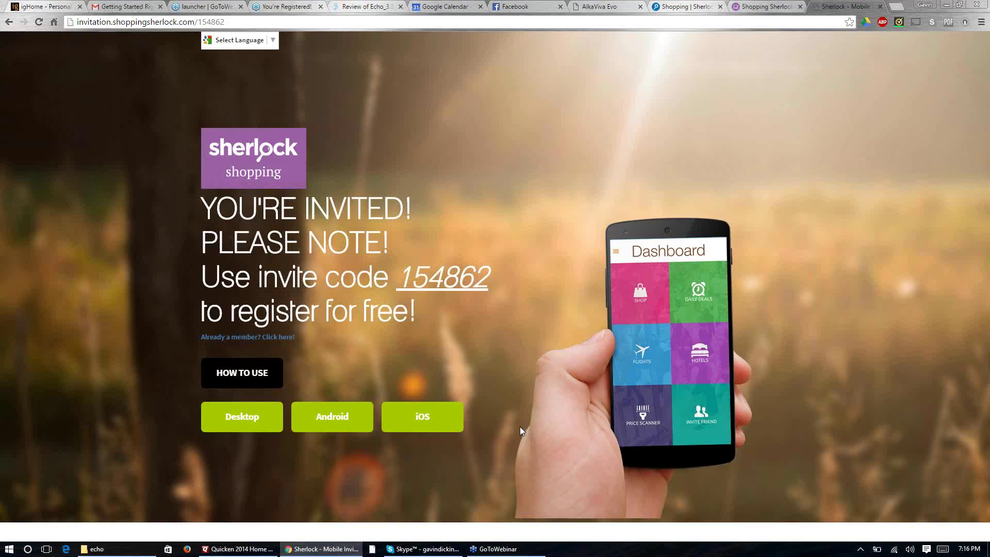
left_click(239, 378)
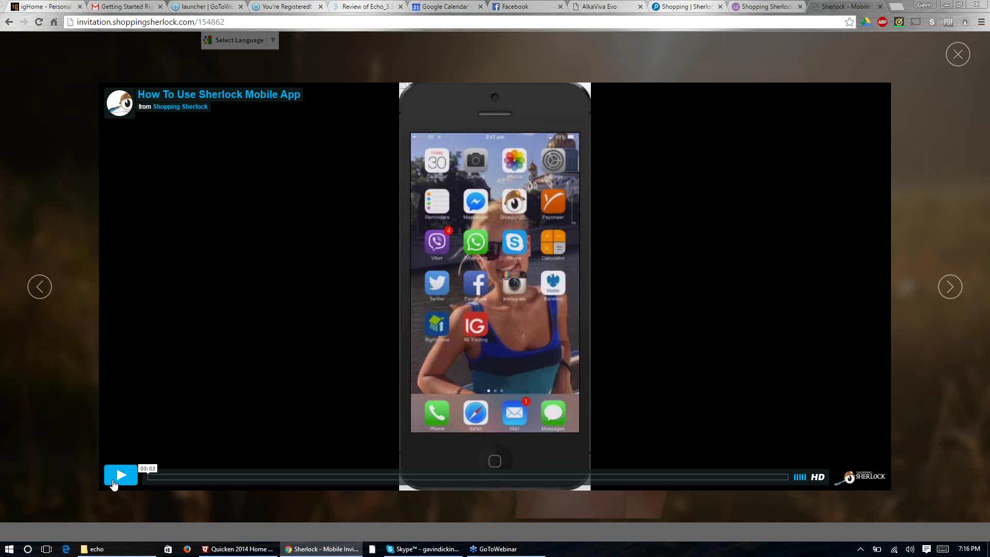
left_click(114, 483)
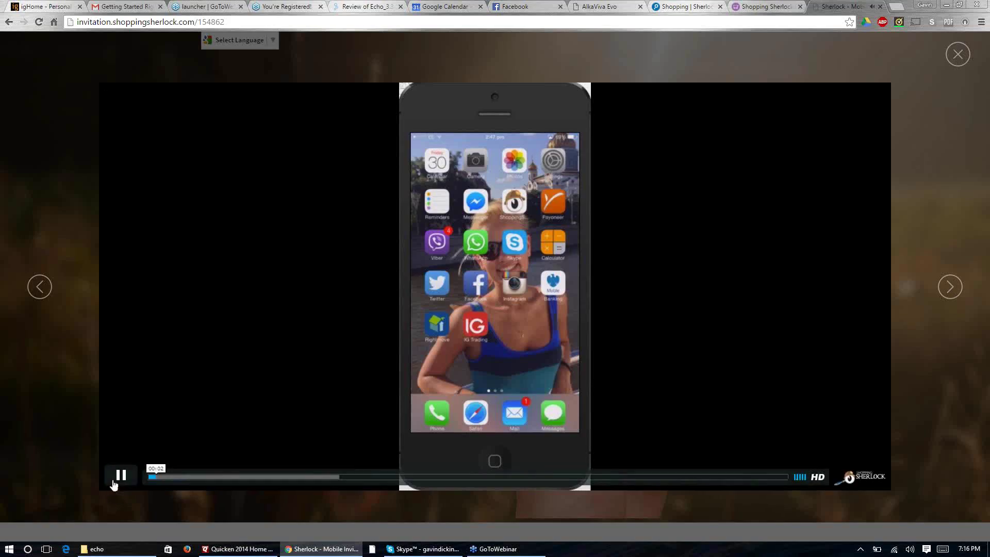
left_click(114, 483)
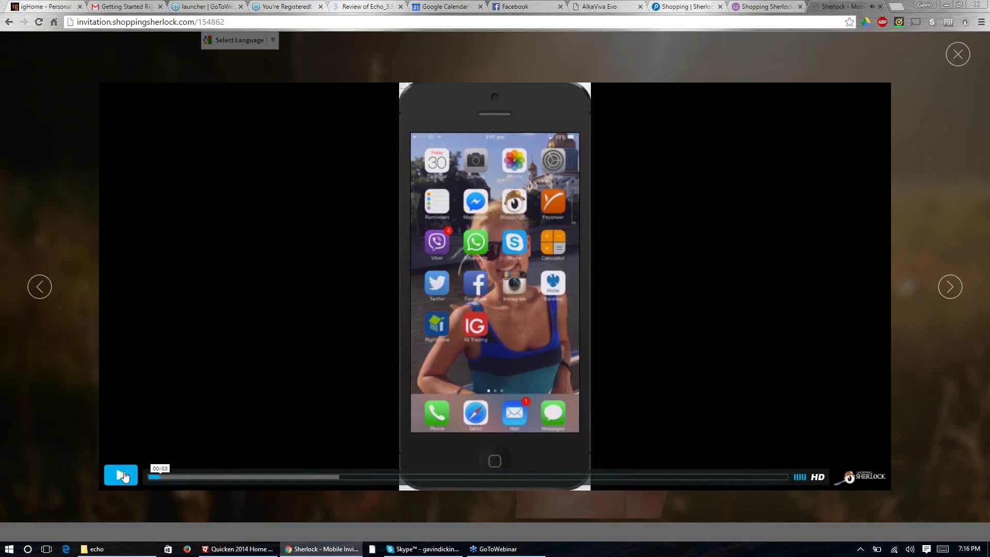
left_click(959, 55)
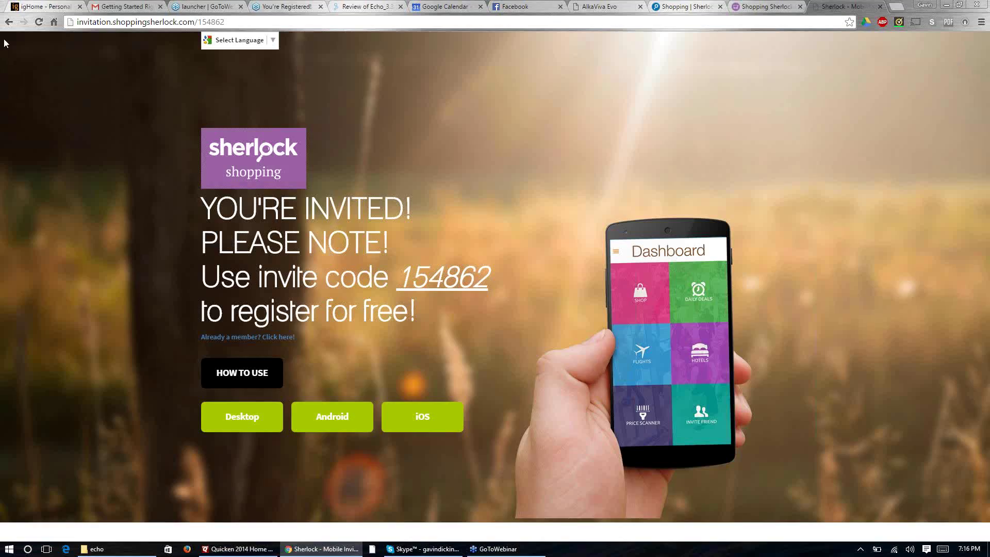
Step: Go back to the deals page and open GROW YOUR NETWORK's Invite Your Friends page
left_click(8, 22)
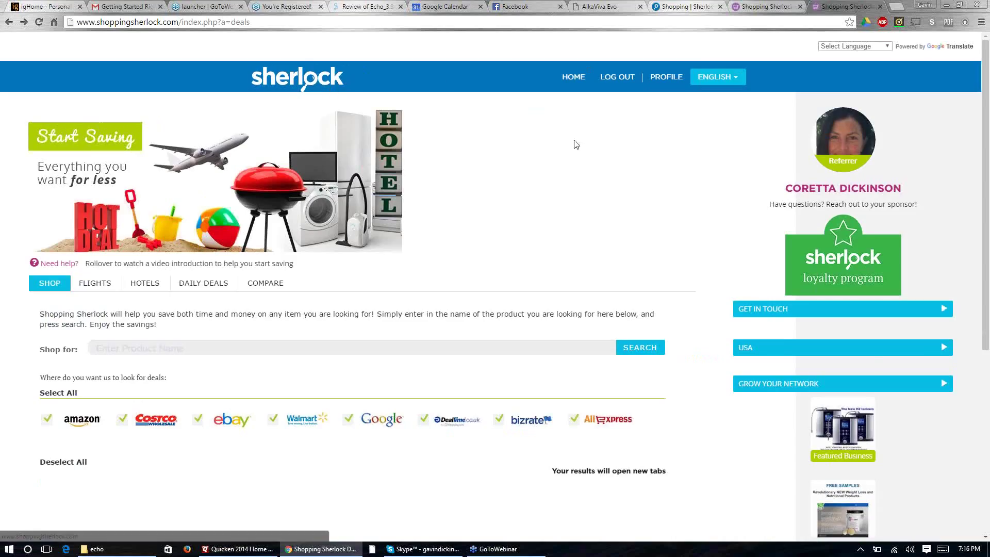
left_click(939, 383)
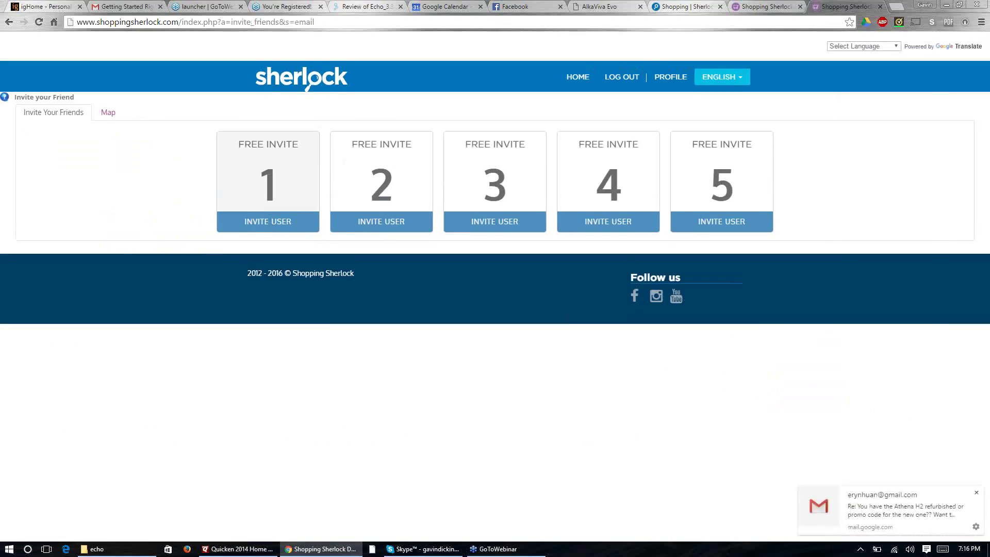
Step: Show the sharing options for FREE INVITE 1, then return to the deals page
left_click(255, 223)
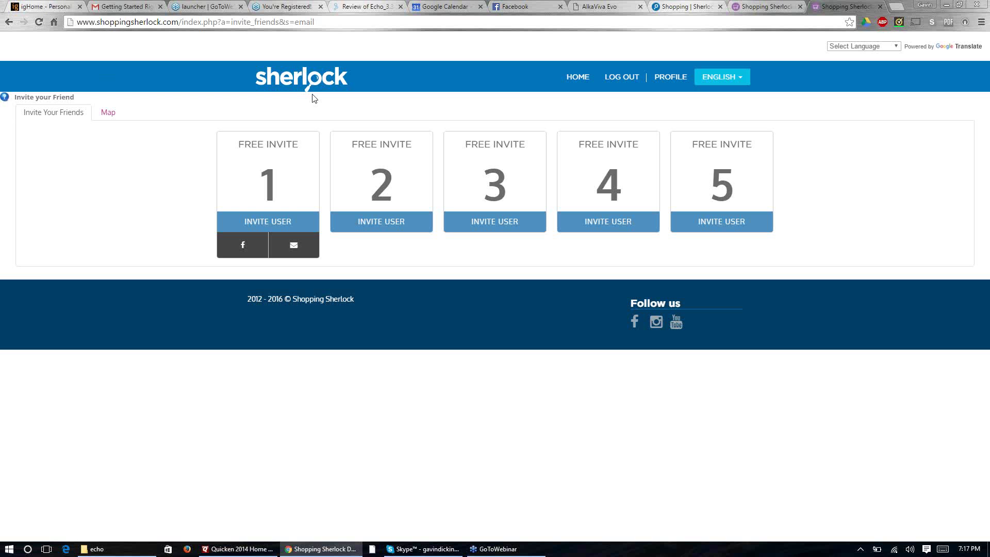
left_click(301, 76)
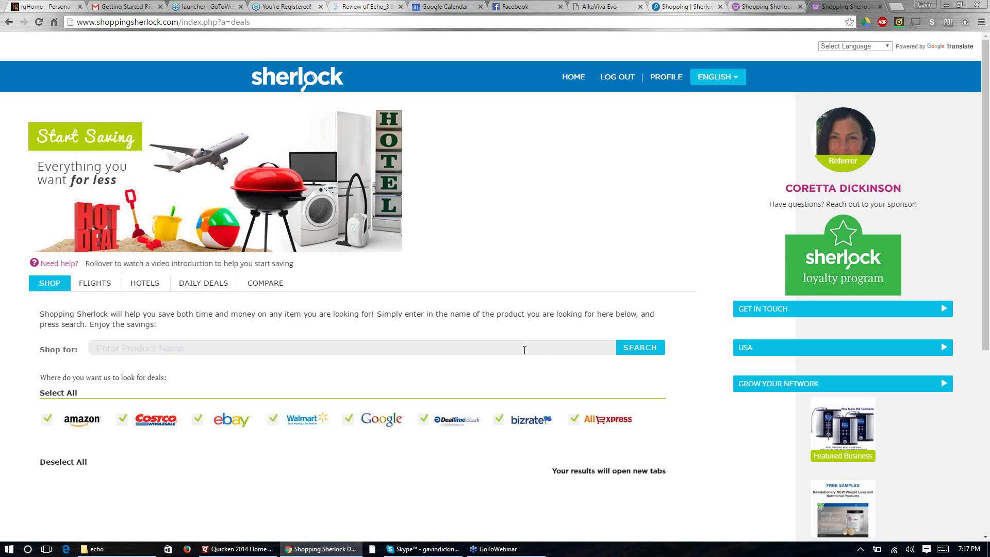
scroll(525, 350, "down", 4)
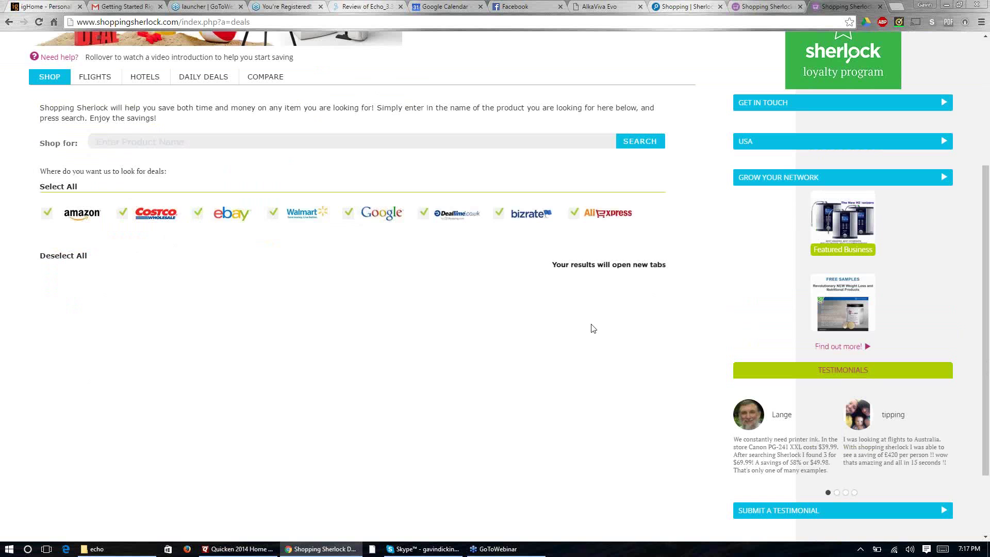
scroll(578, 334, "up", 4)
left_click(133, 21)
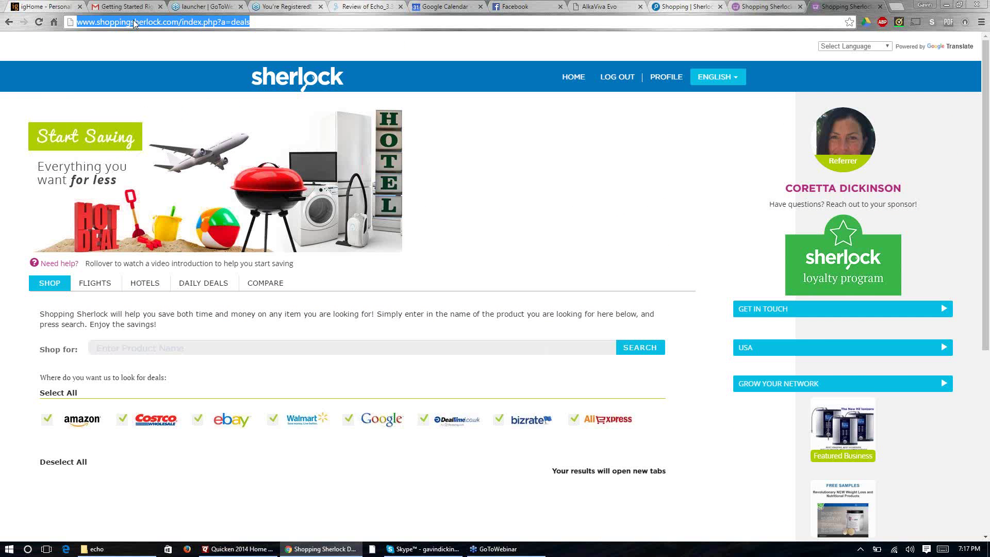
type("you")
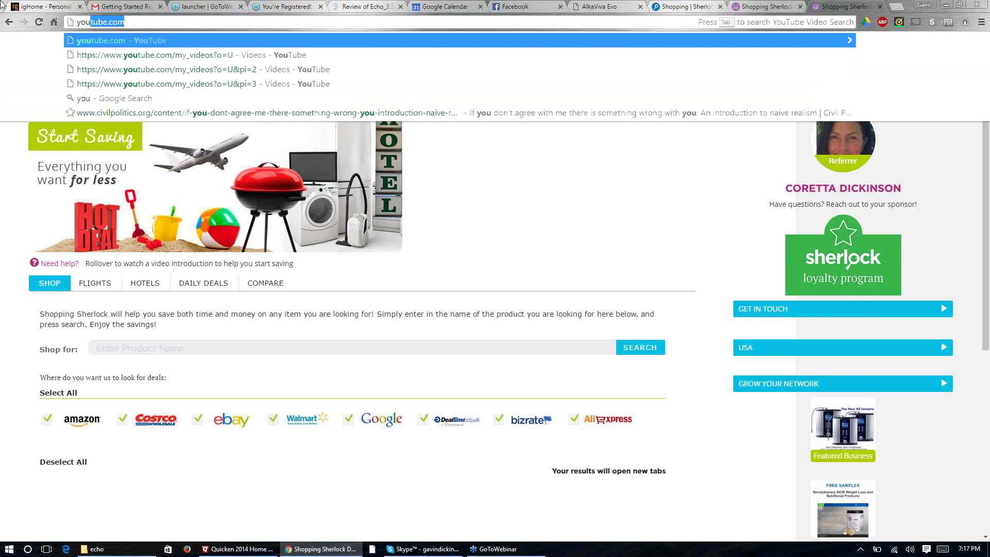
type("rmob")
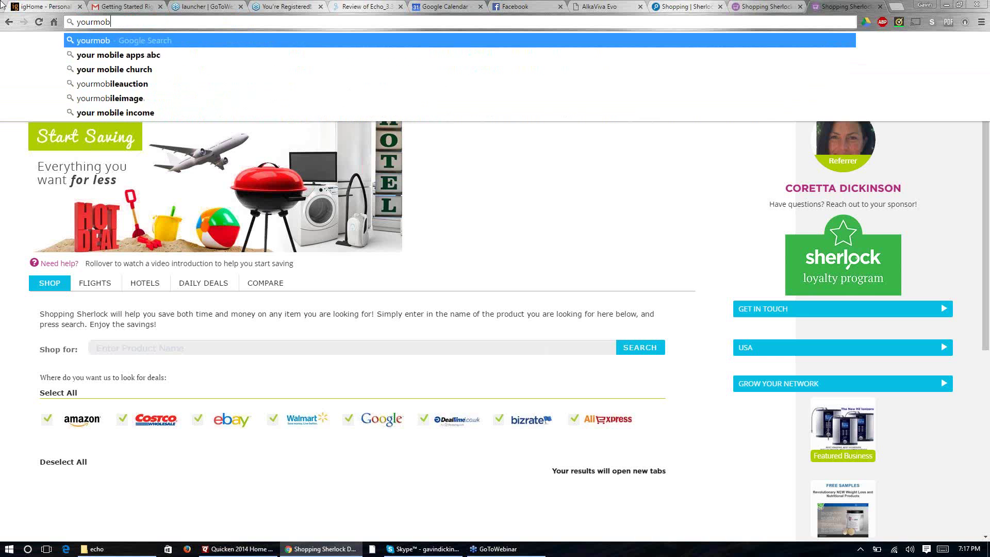
type("ileincom")
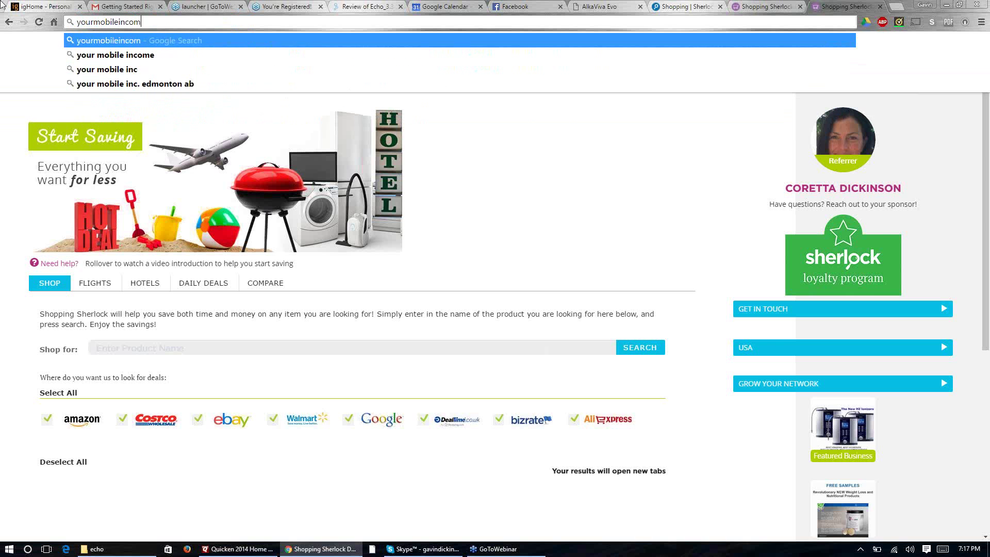
key("Return")
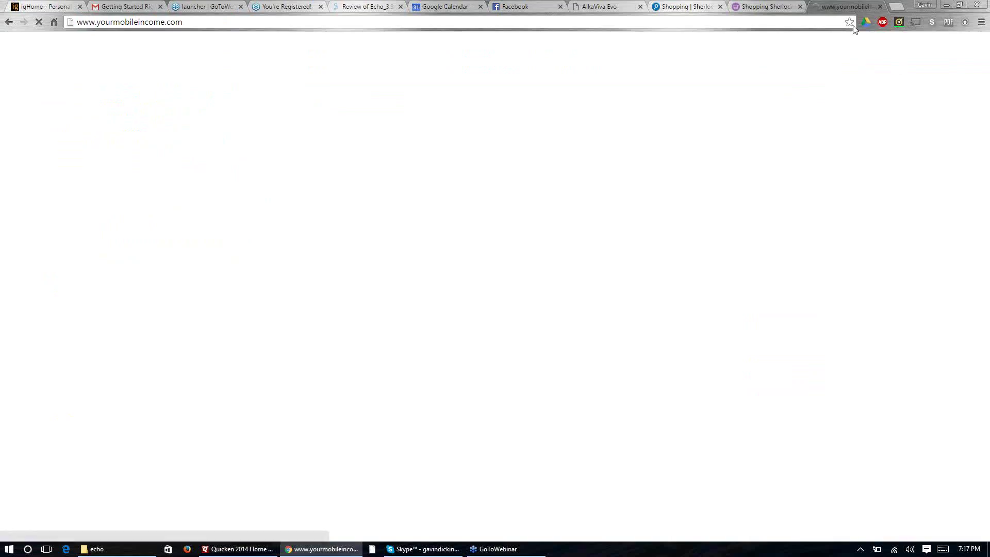
Step: Bookmark the YourMobileIncome home page
left_click(850, 22)
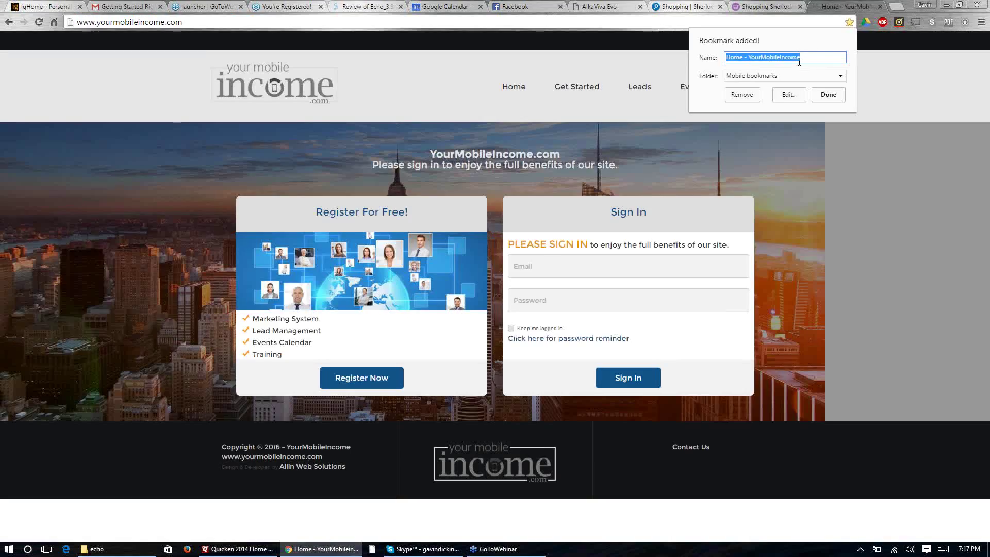
left_click(807, 58)
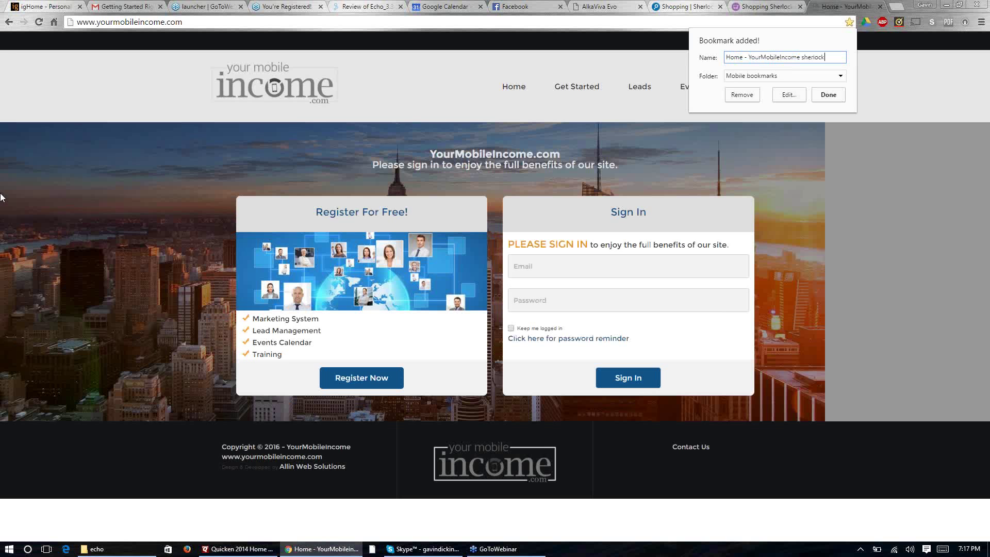
left_click(826, 95)
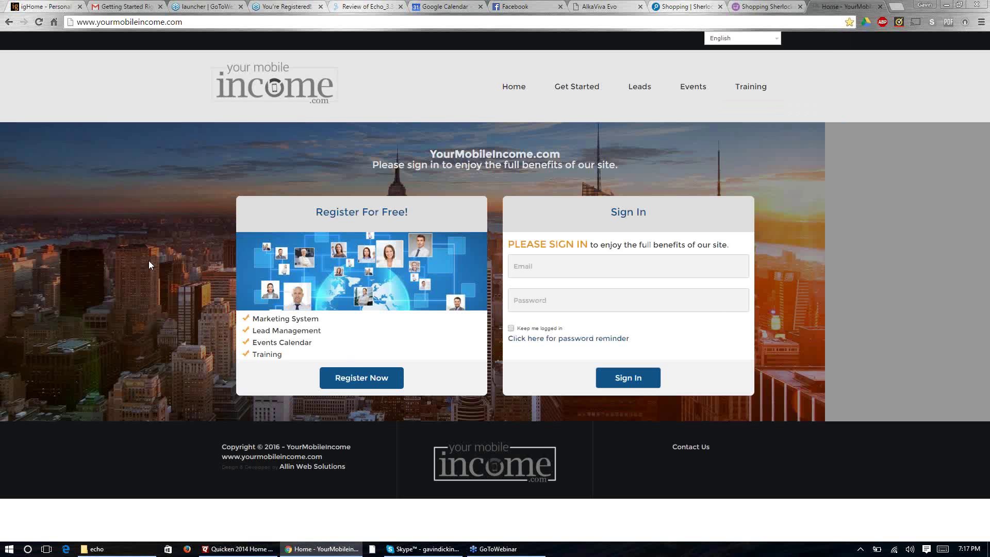
Step: Look over the free registration form, close it without signing up, and open a blank tab
left_click(370, 380)
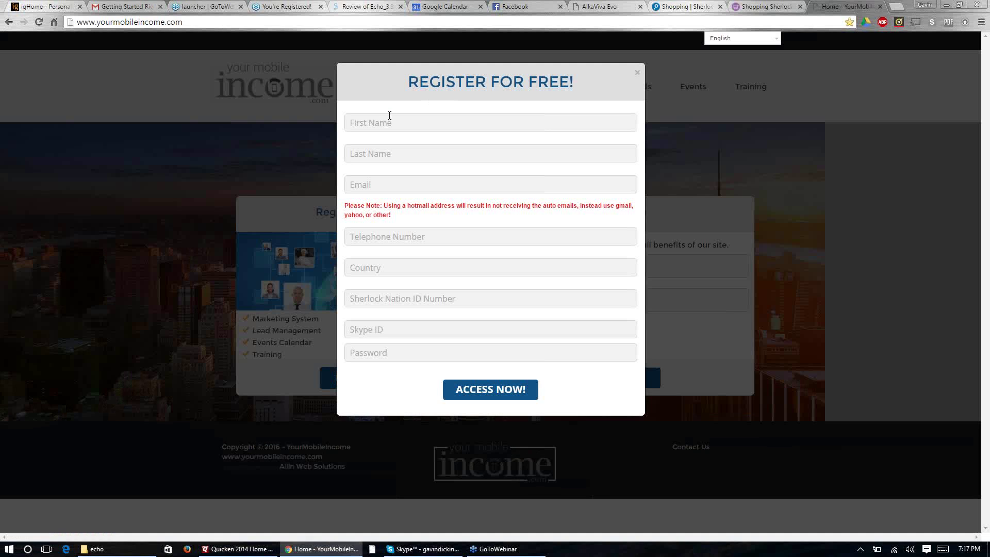
left_click(390, 120)
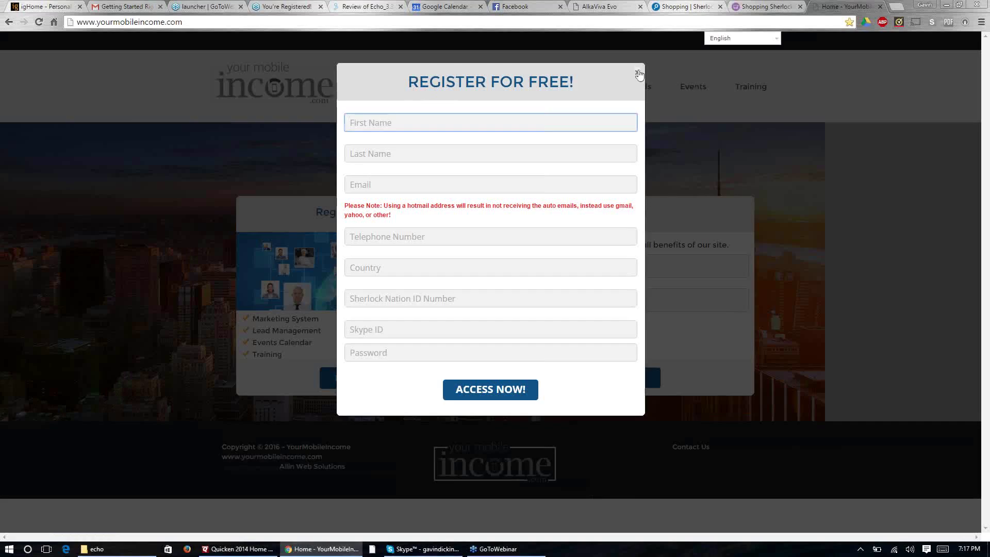
left_click(638, 75)
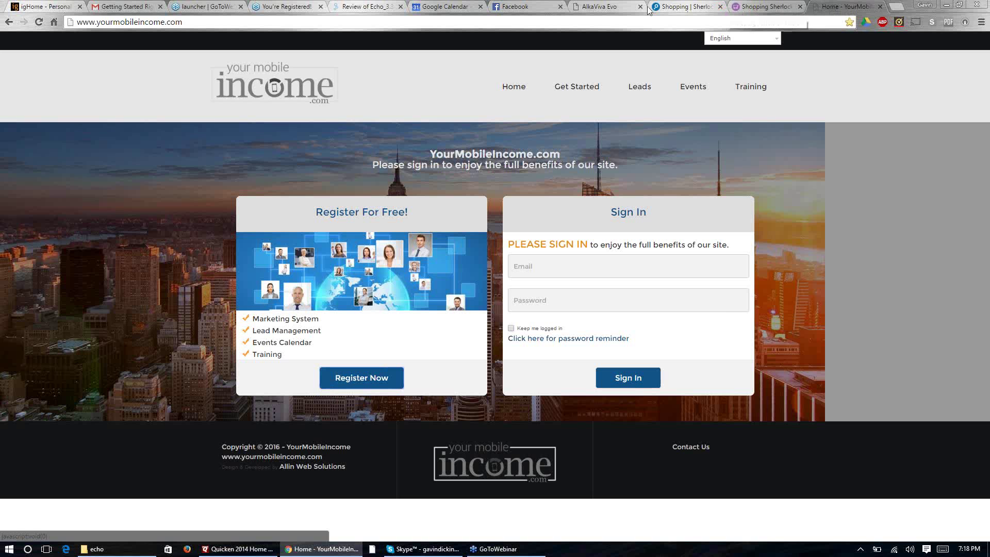
left_click(897, 7)
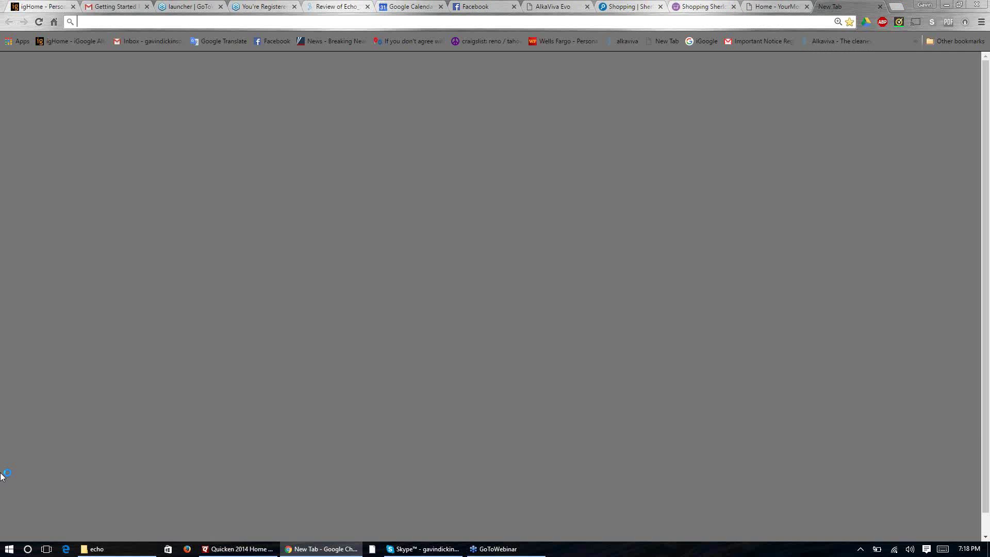
Step: Enter the myshoppingsherlock.com/ address in the new tab, fixing the typo
type("myshopp")
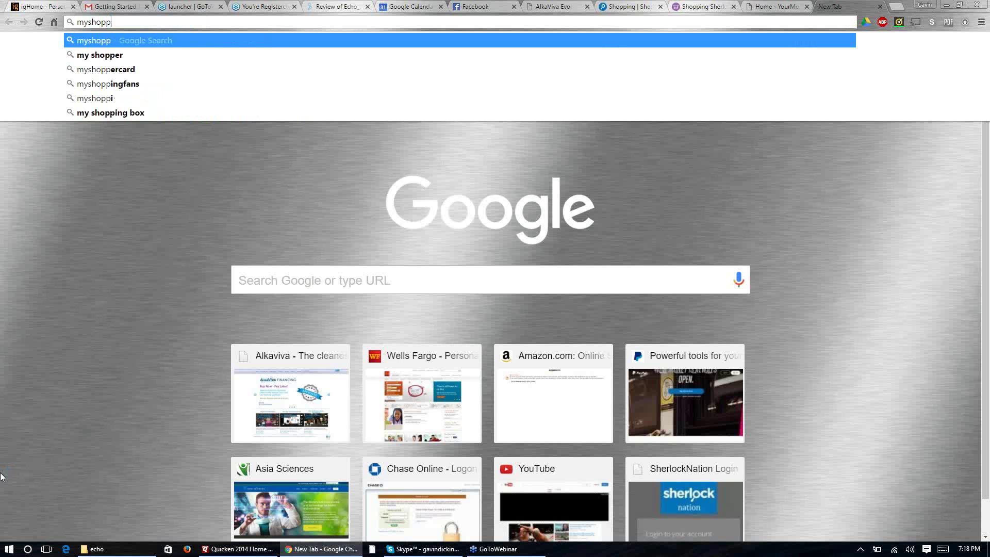
type("ingsherlok")
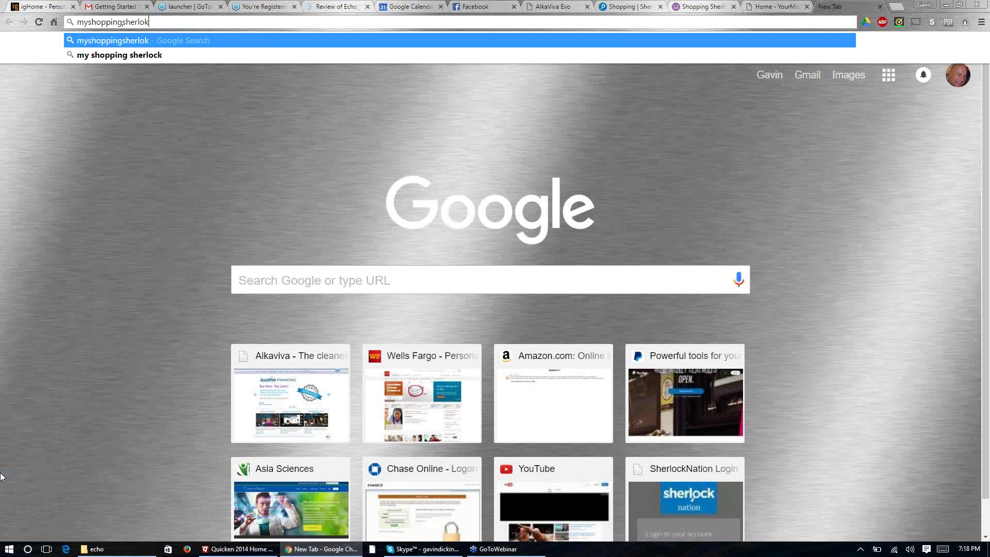
key("BackSpace")
type("ck.")
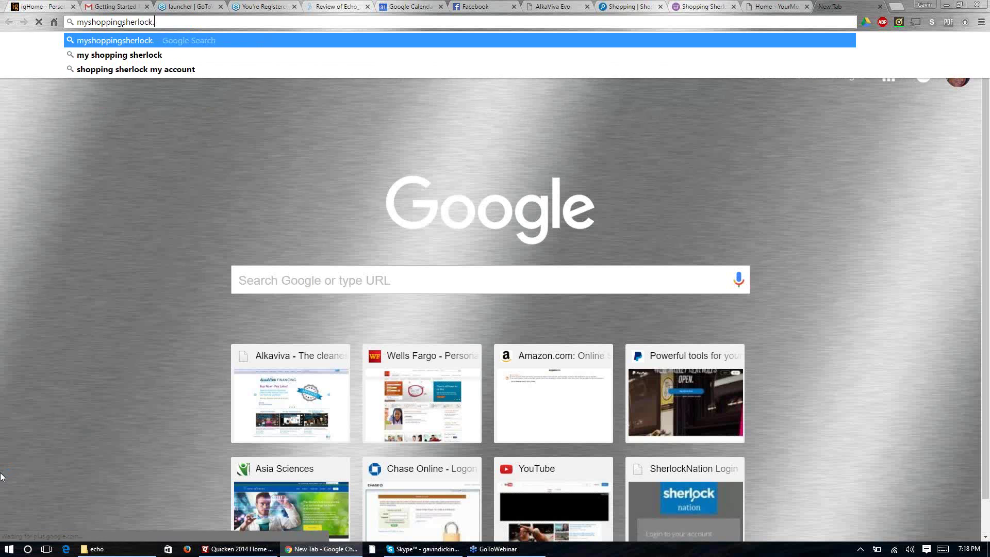
type("com/")
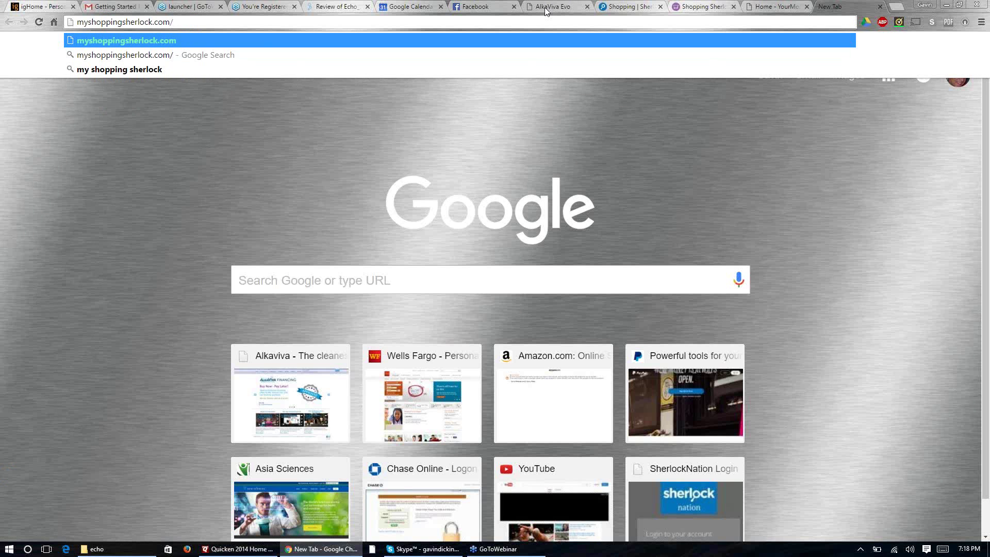
Step: Check the open Sherlock tabs and reopen the Sherlock Nation Backoffice dashboard
left_click(634, 6)
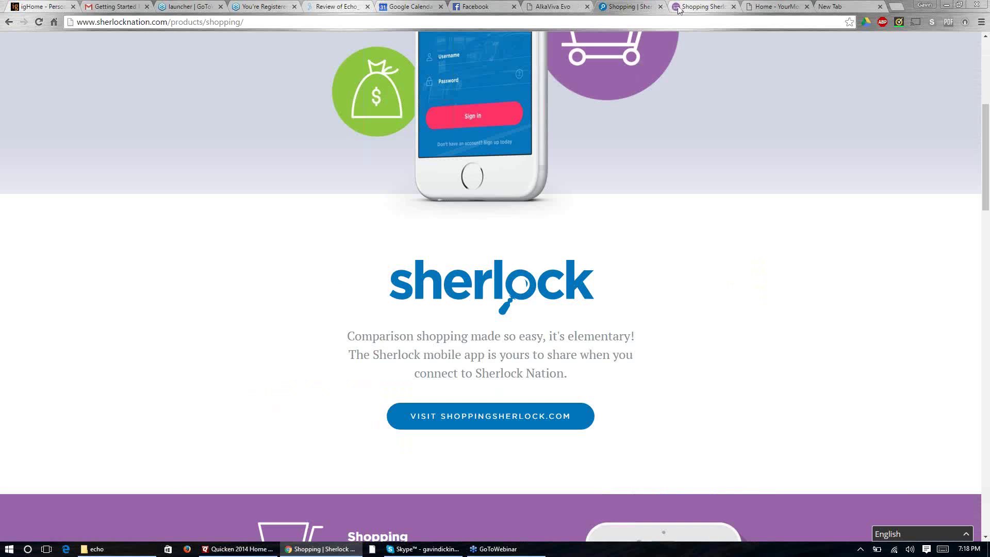
left_click(679, 8)
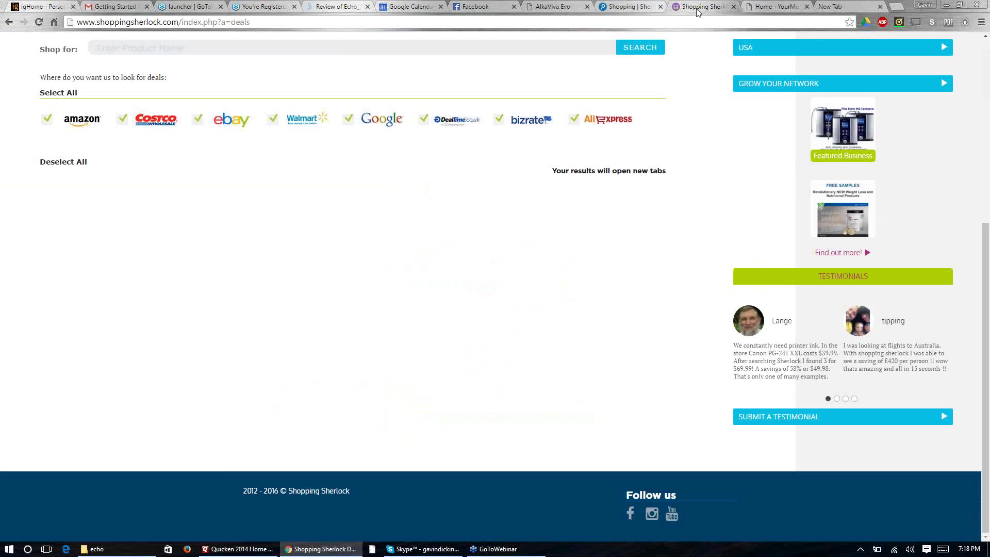
left_click(782, 10)
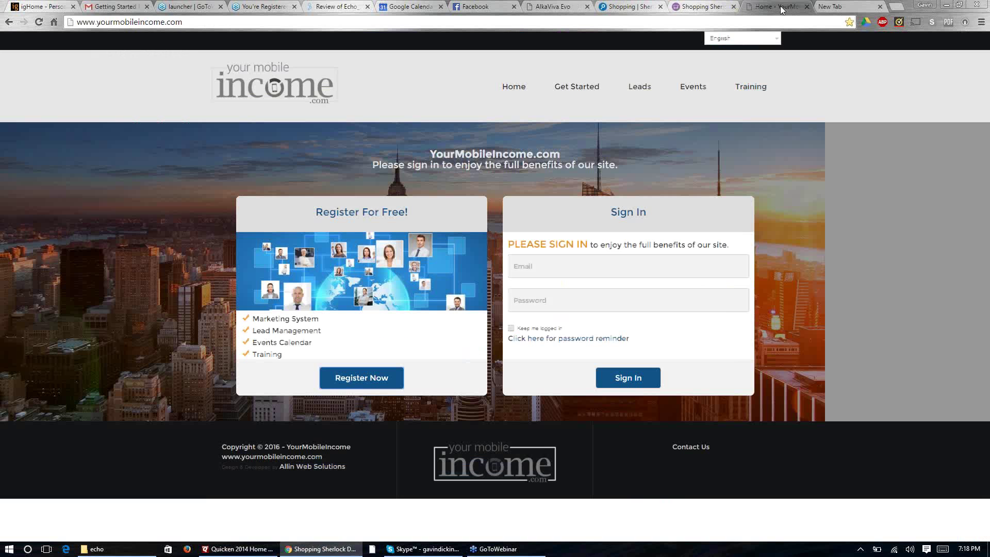
left_click(638, 9)
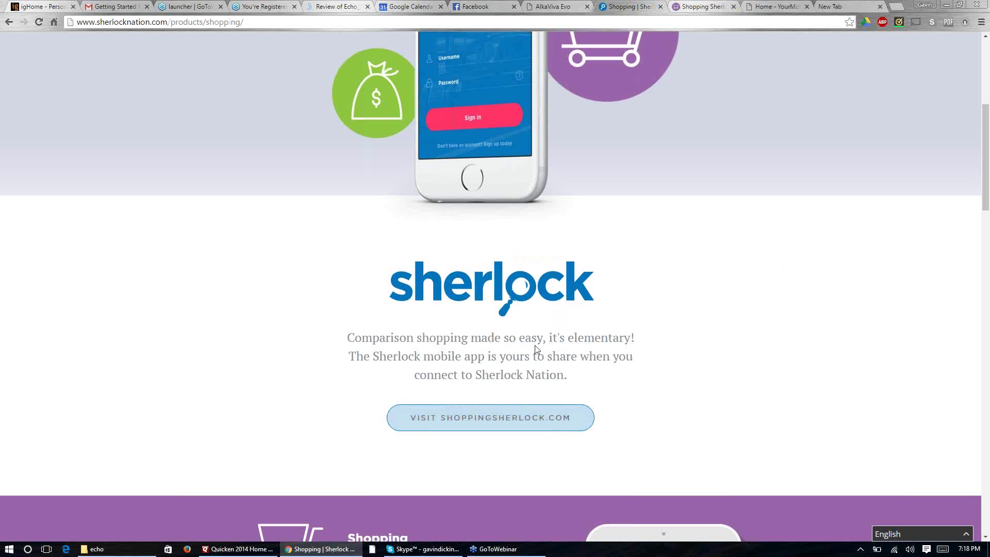
scroll(534, 345, "up", 6)
left_click(766, 73)
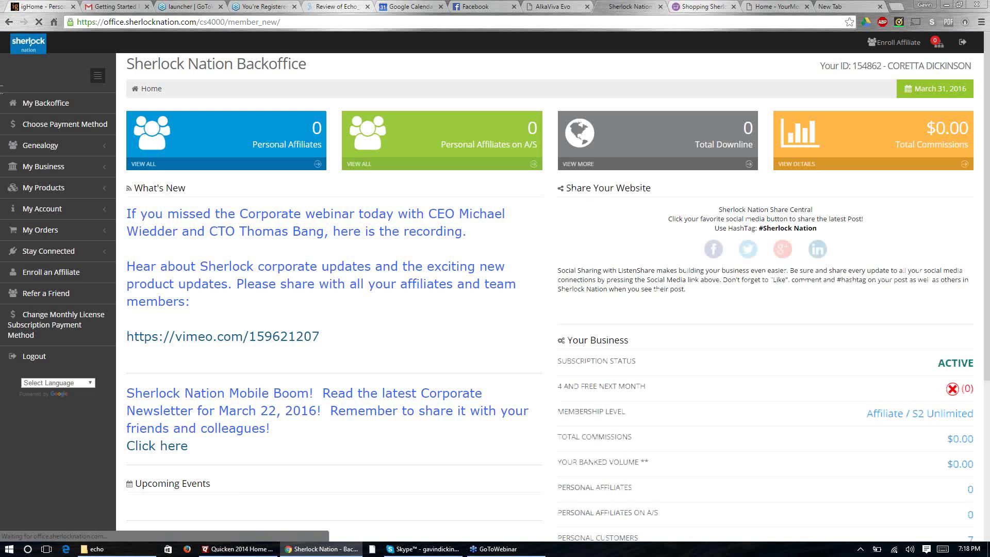
left_click(163, 17)
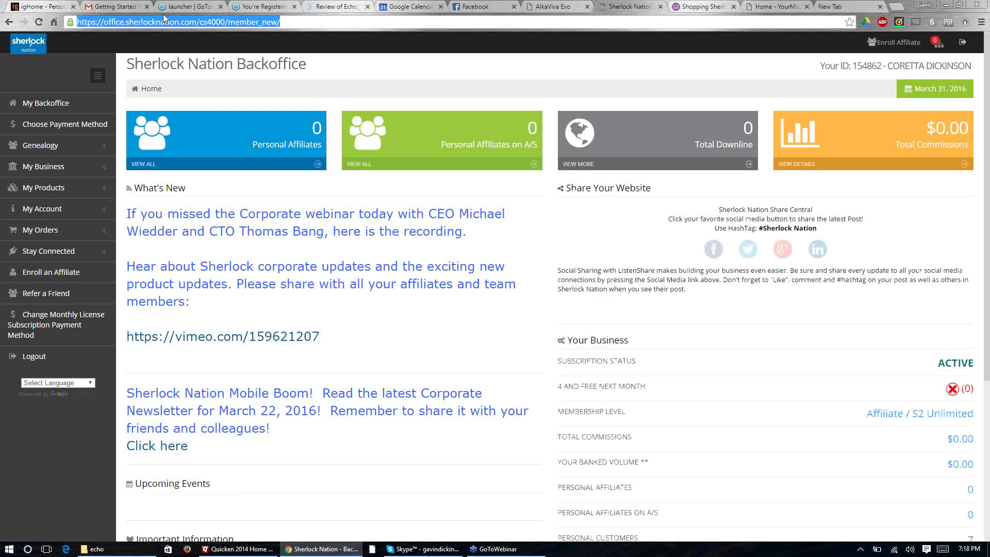
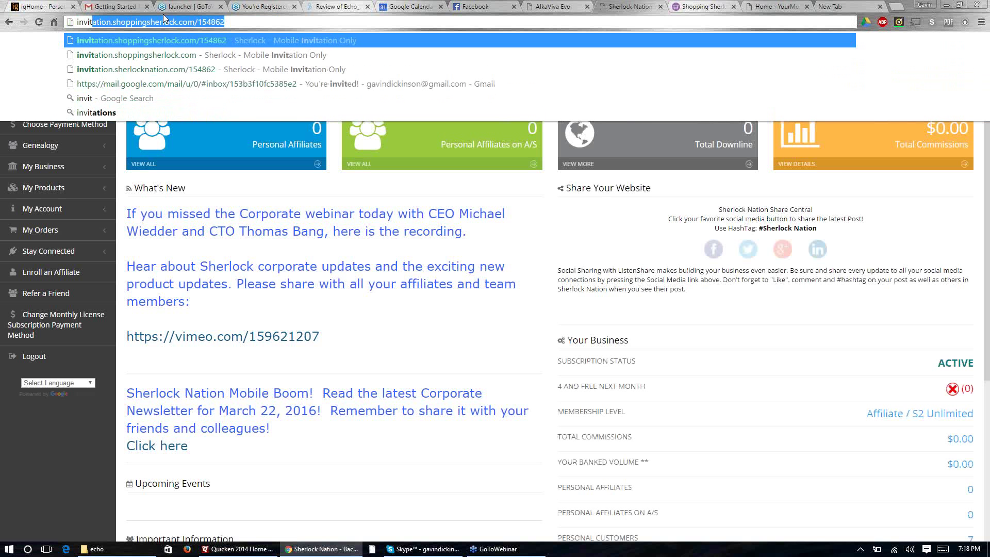
Step: Load the personal myshoppingsherlock.com page by appending the member number, and bookmark it
left_click(836, 7)
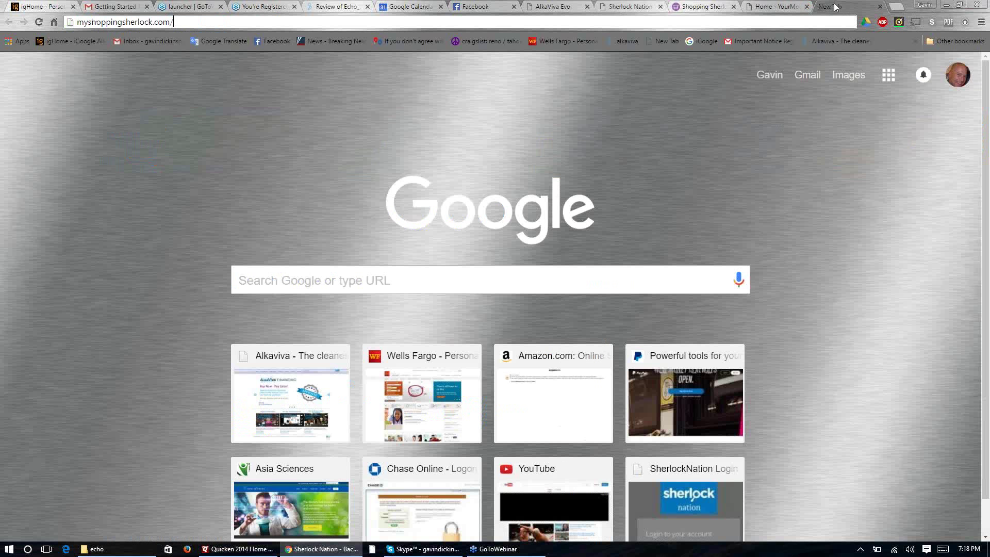
left_click(198, 23)
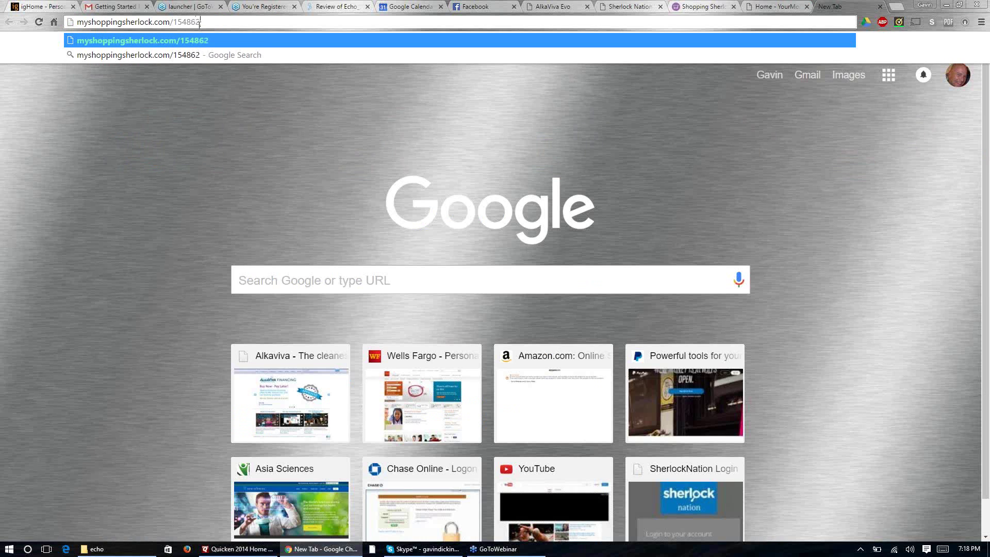
key("Return")
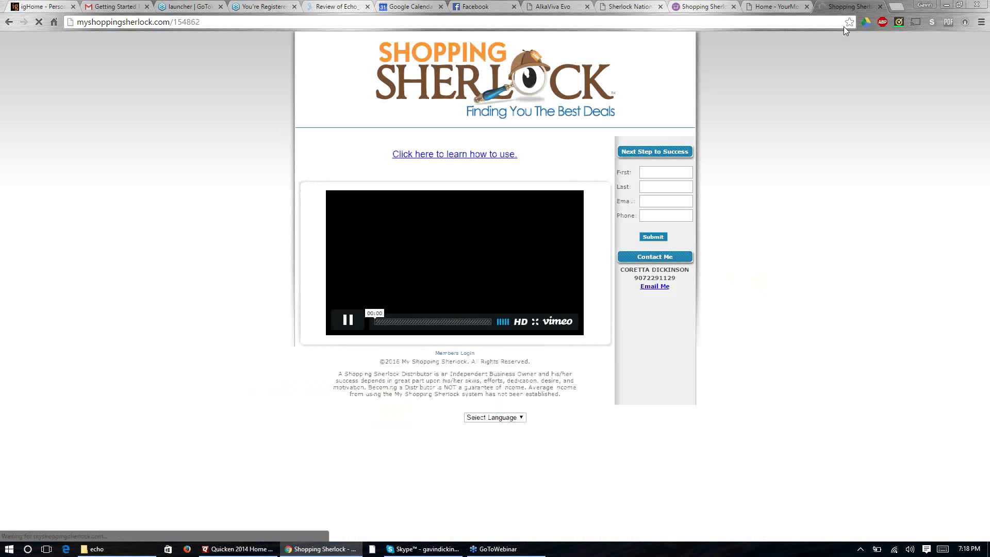
left_click(849, 23)
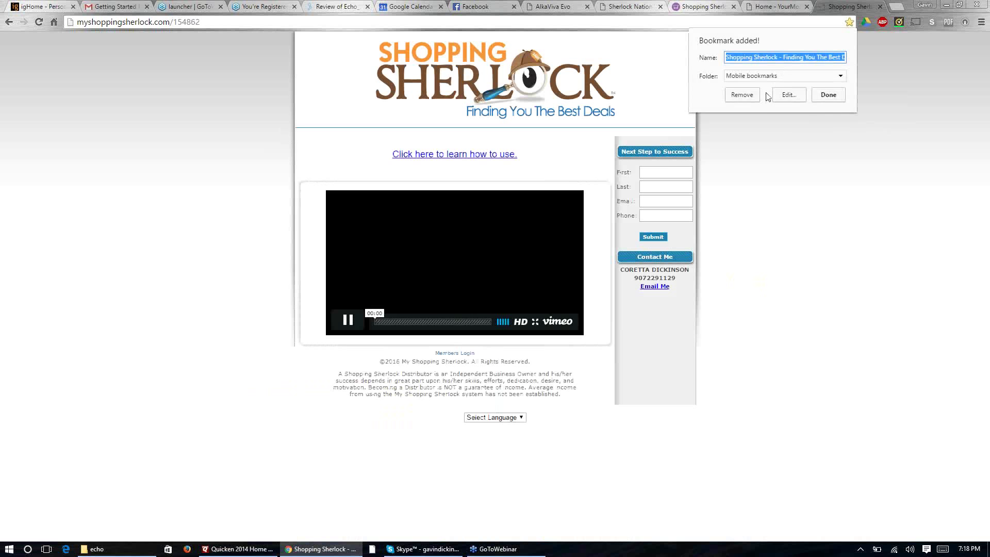
left_click(826, 95)
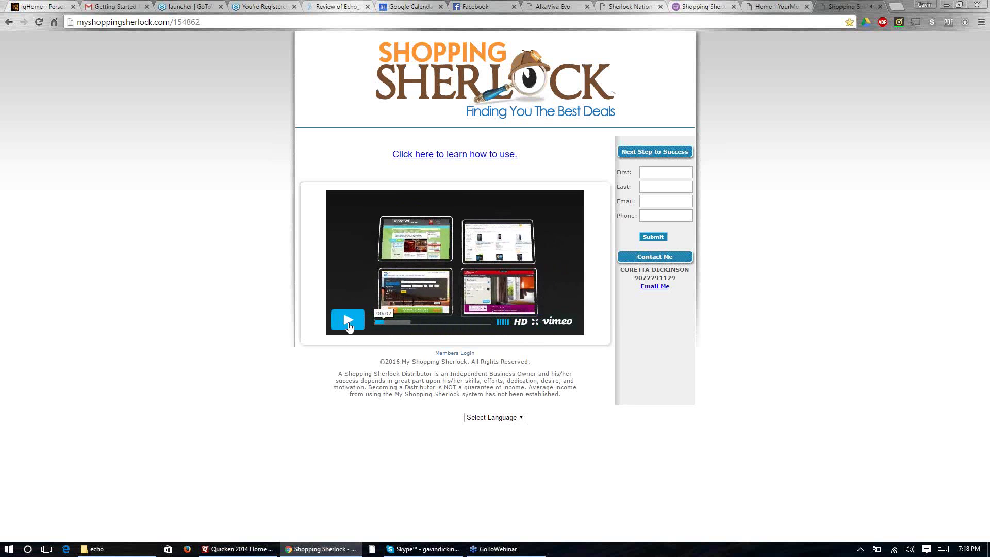
Step: Pause the intro video and open the How To Use Sherlock Mobile App video
left_click(348, 321)
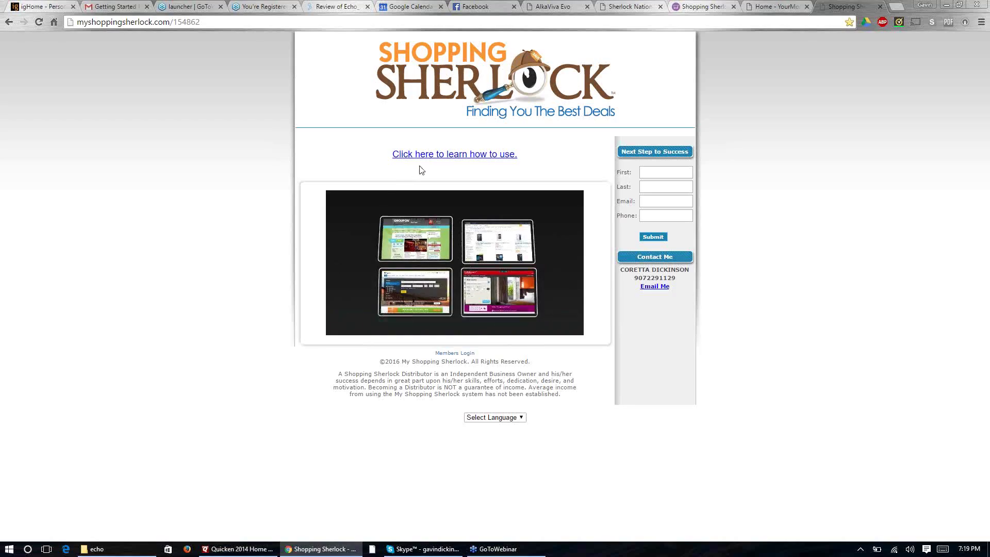
mouse_move(497, 296)
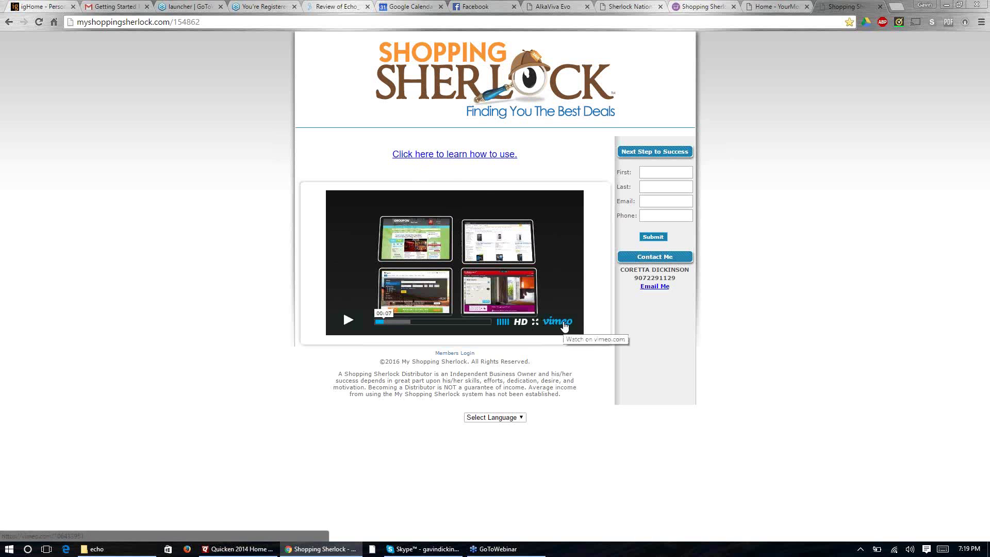
left_click(454, 155)
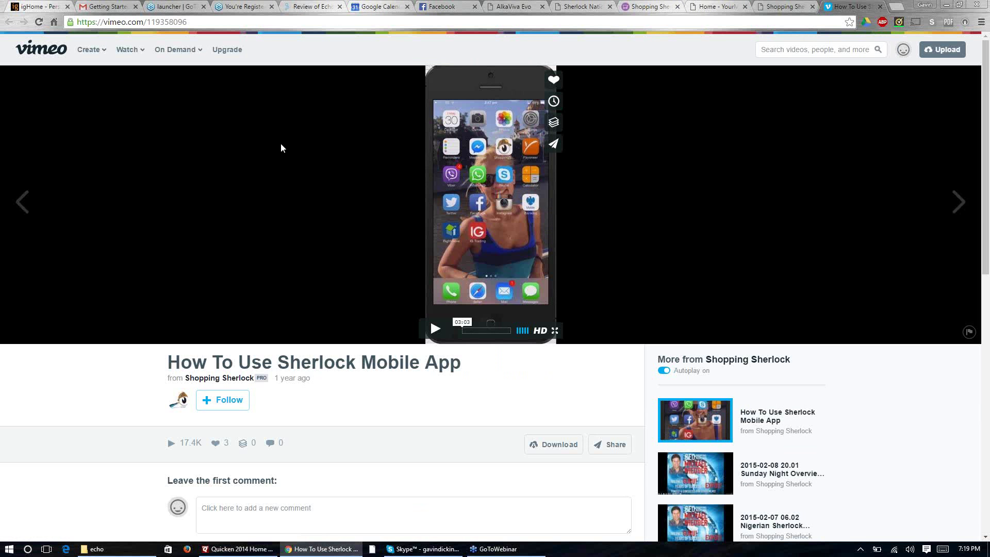
Step: Glance over the Sherlock and YourMobileIncome tabs, then load teamofhope.com in a new tab
left_click(790, 7)
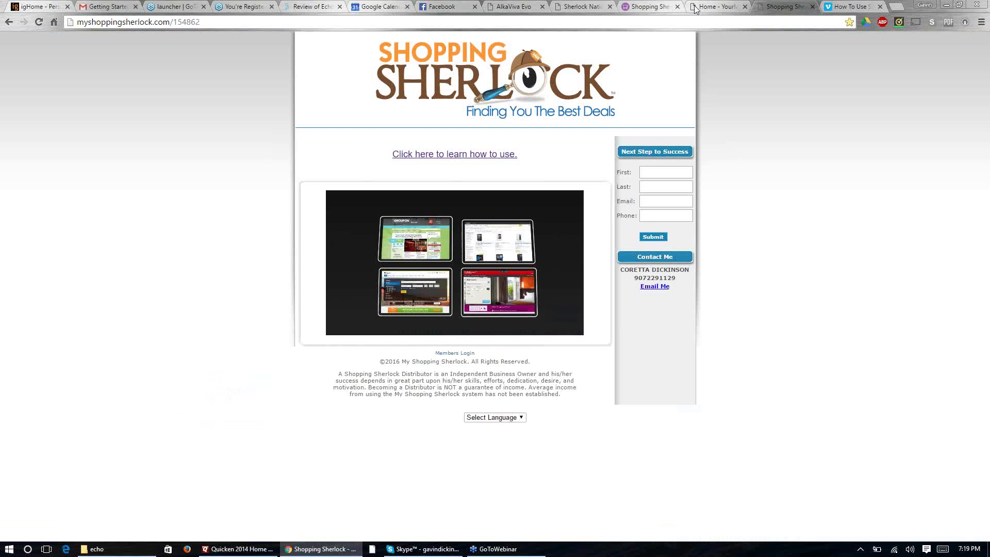
left_click(714, 11)
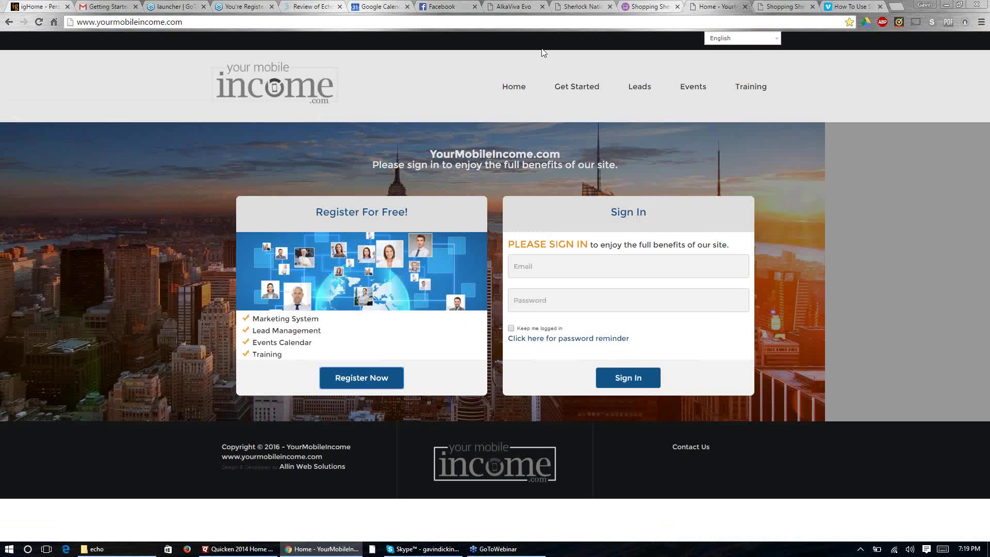
left_click(637, 5)
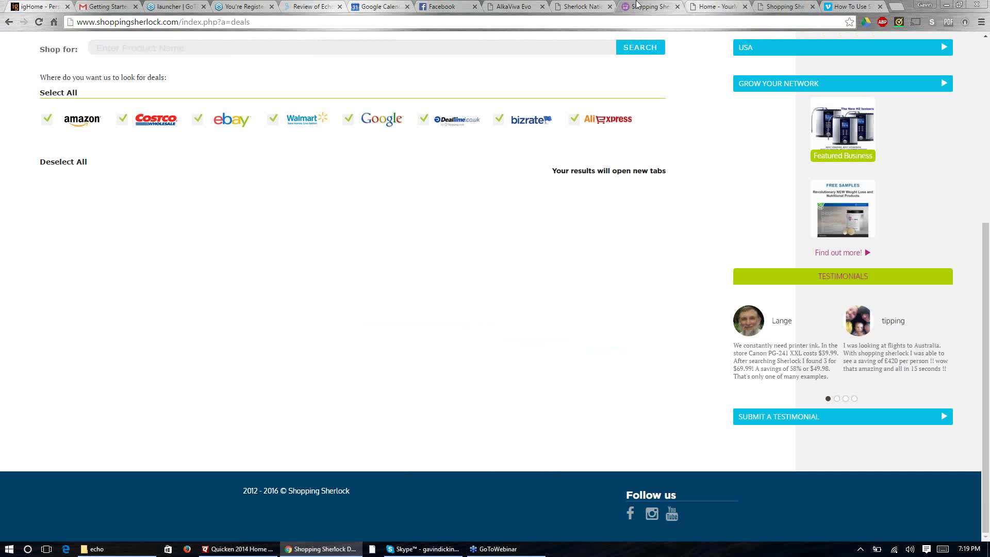
left_click(896, 8)
type("teamo")
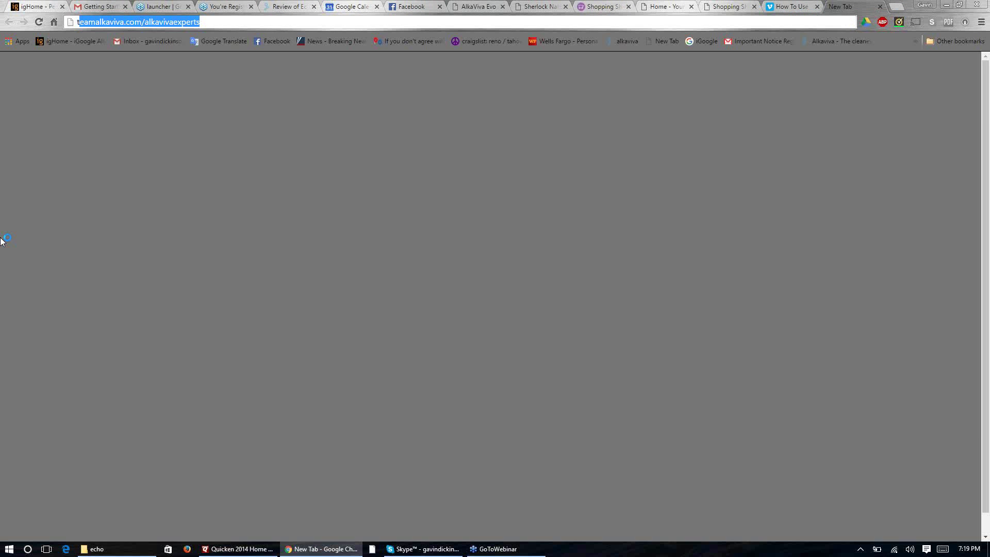
type("f")
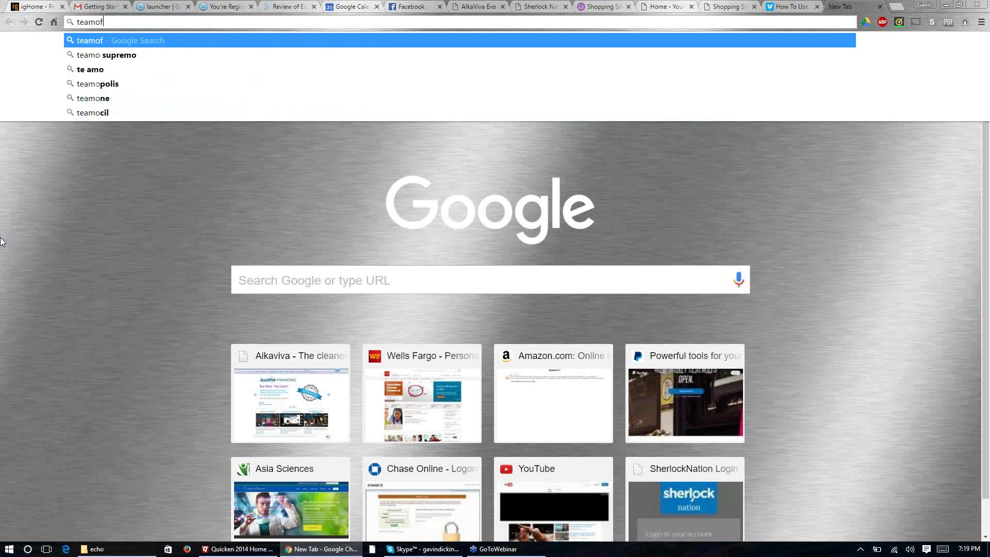
type("hope.com")
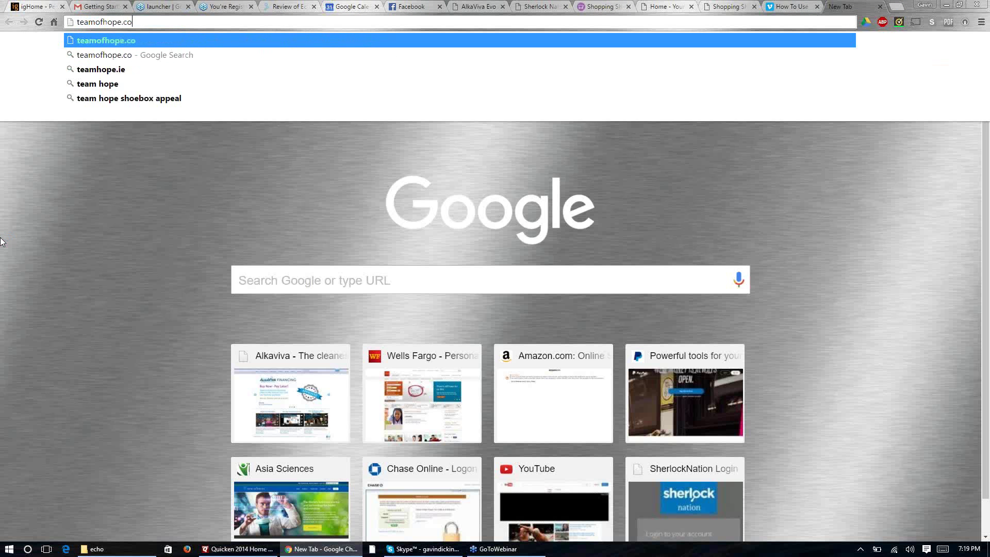
key("Return")
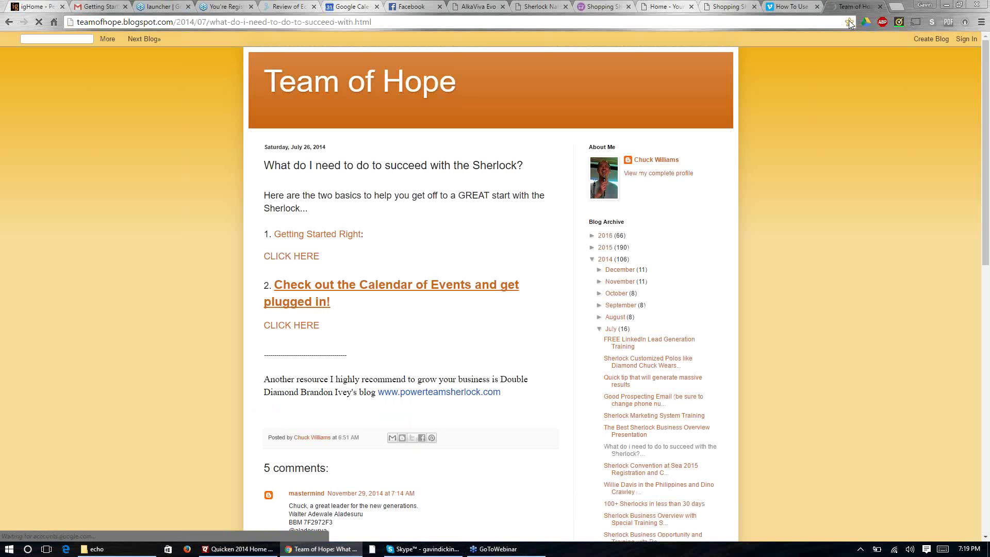
Step: Bookmark the post with 'sherlock ' prefixed to its name, then open the Getting Started Right post
left_click(849, 21)
left_click(728, 57)
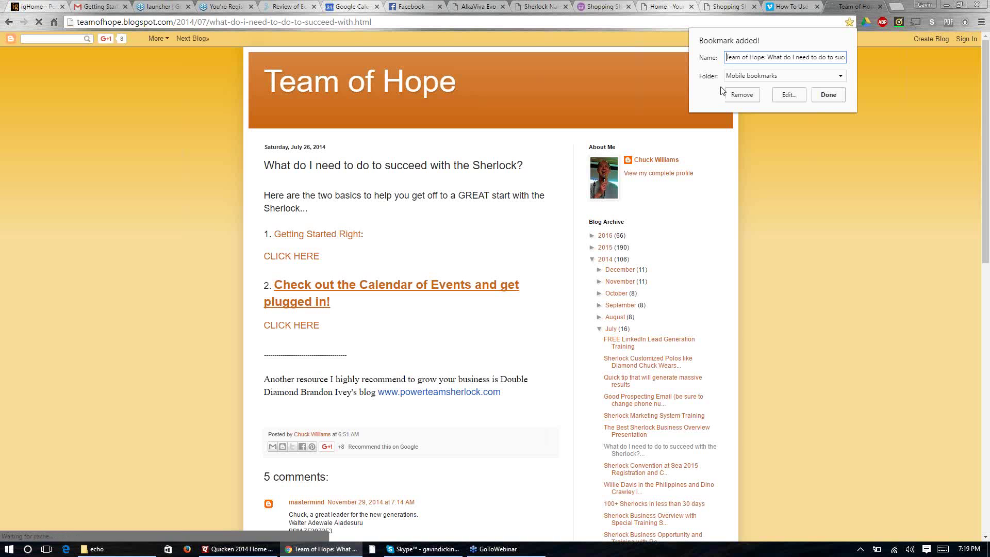
type("sherlock")
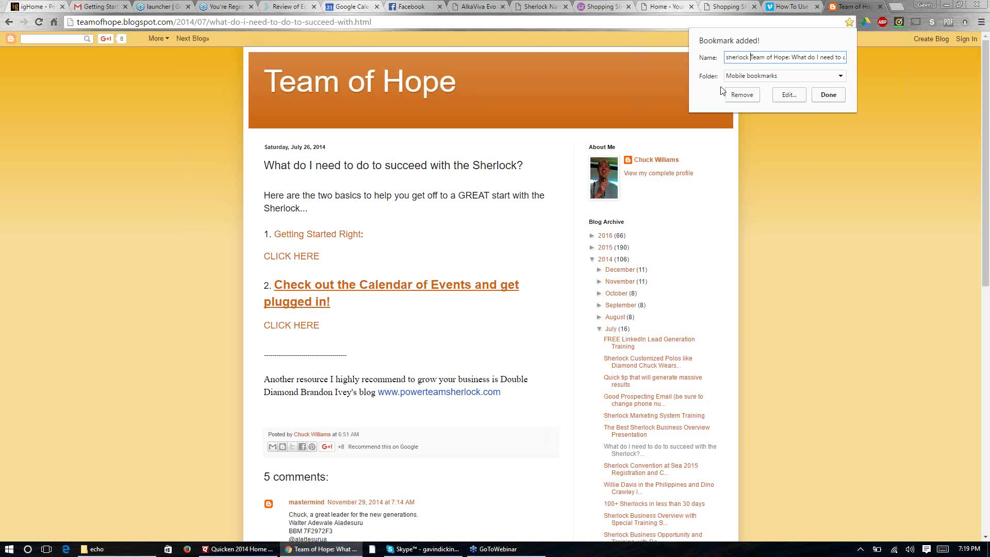
left_click(826, 96)
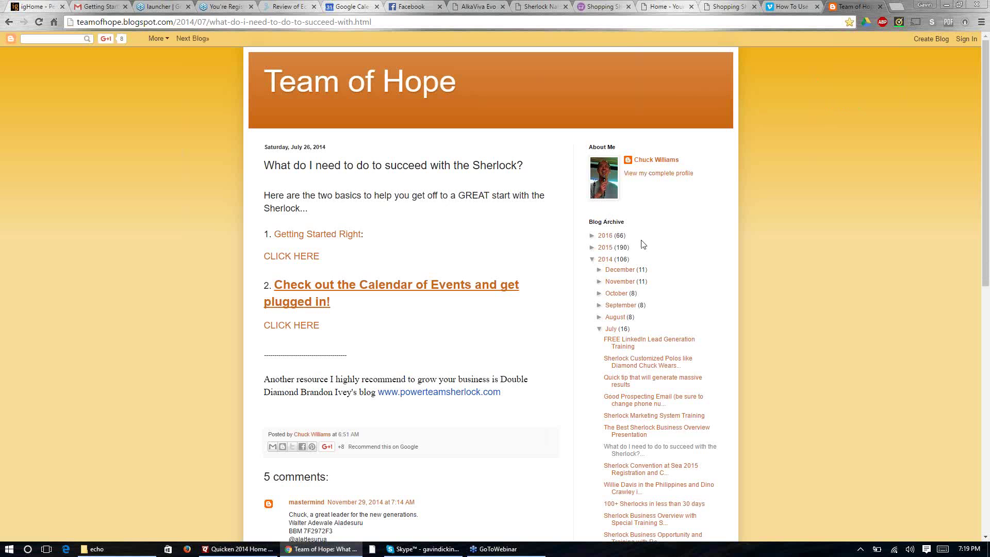
left_click(313, 238)
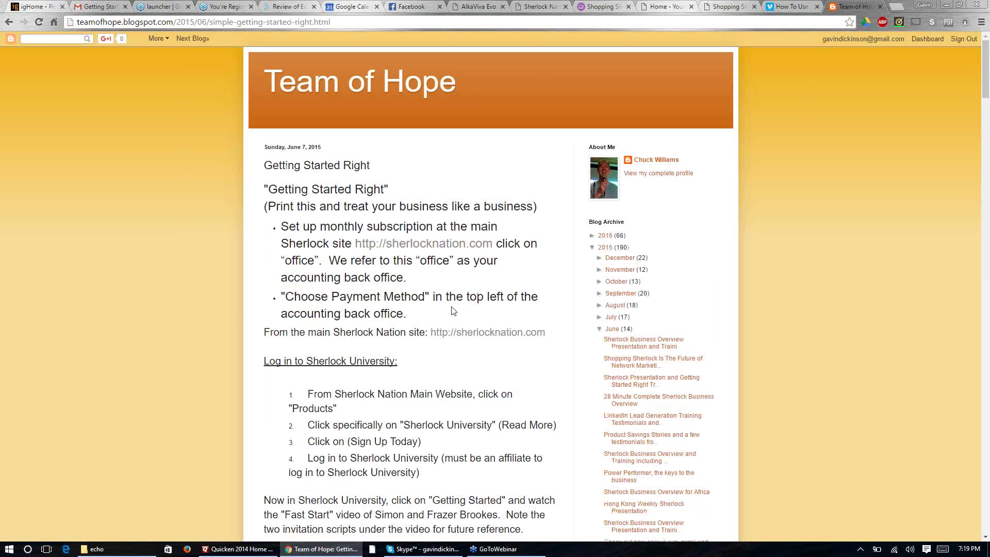
Step: Read down the Getting Started Right setup steps to the app-sharing section, then go back
scroll(258, 301, "down", 1)
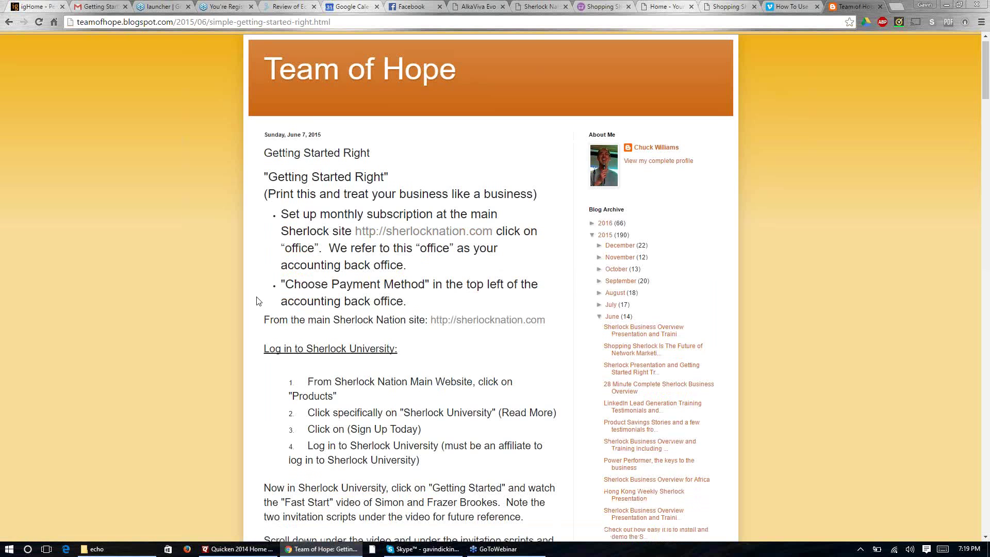
scroll(259, 300, "down", 6)
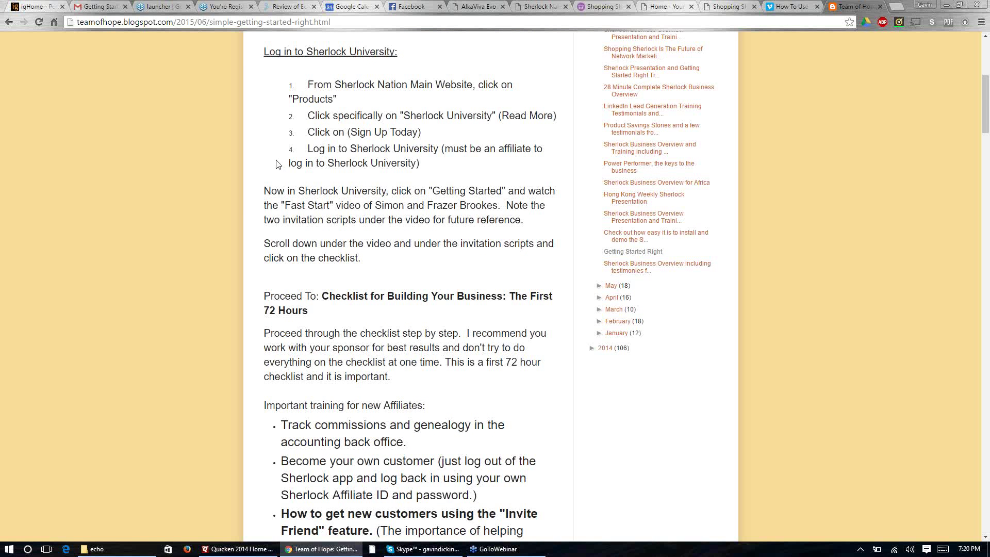
scroll(283, 241, "down", 4)
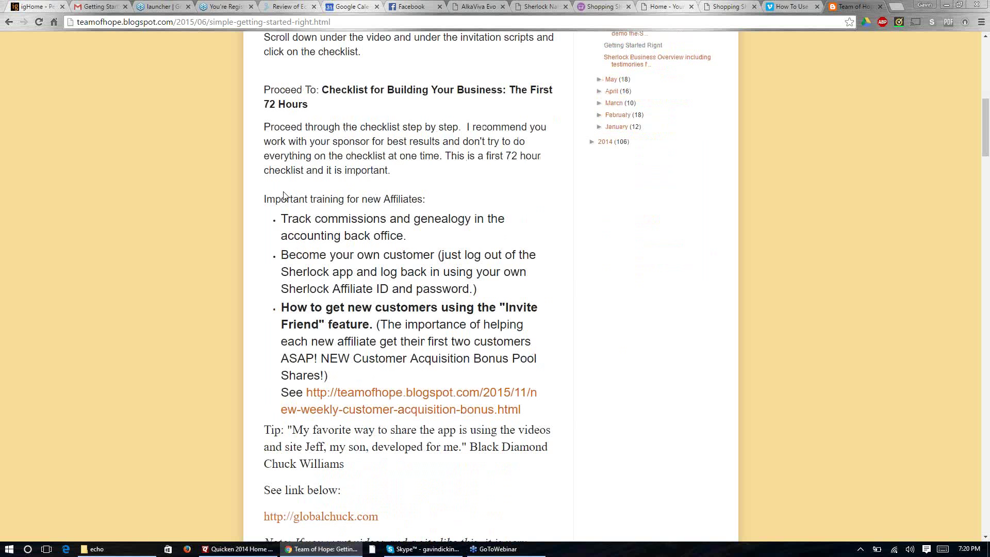
scroll(283, 196, "down", 1)
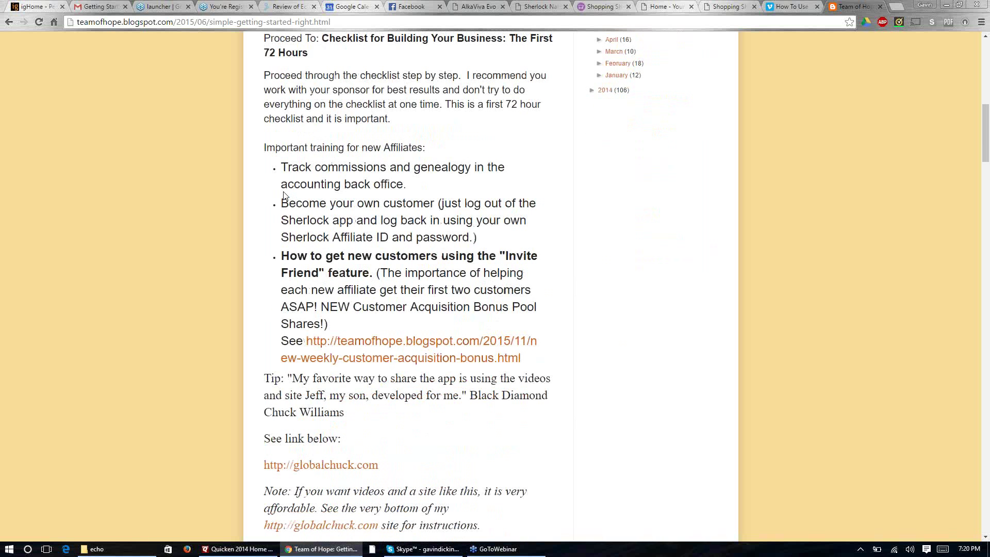
scroll(284, 195, "down", 5)
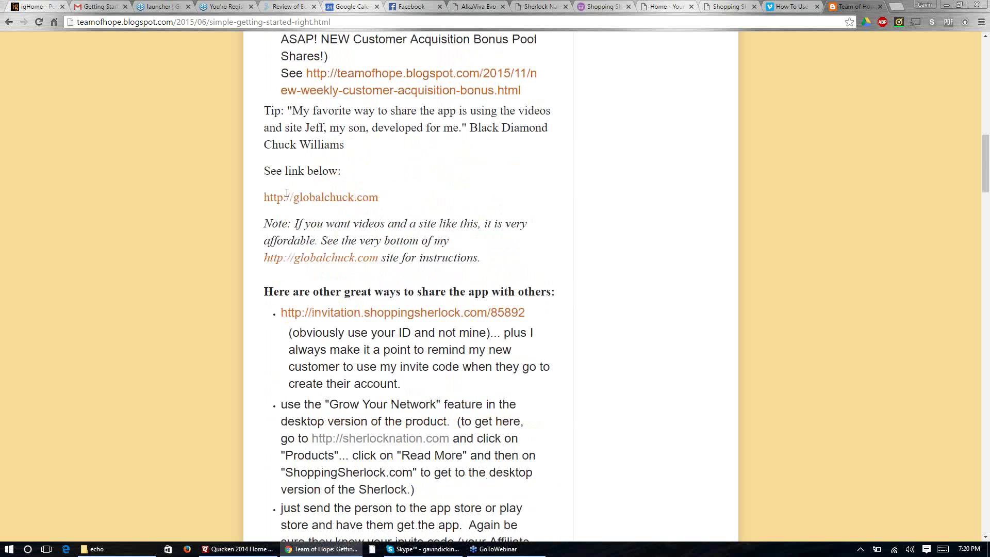
scroll(287, 193, "down", 4)
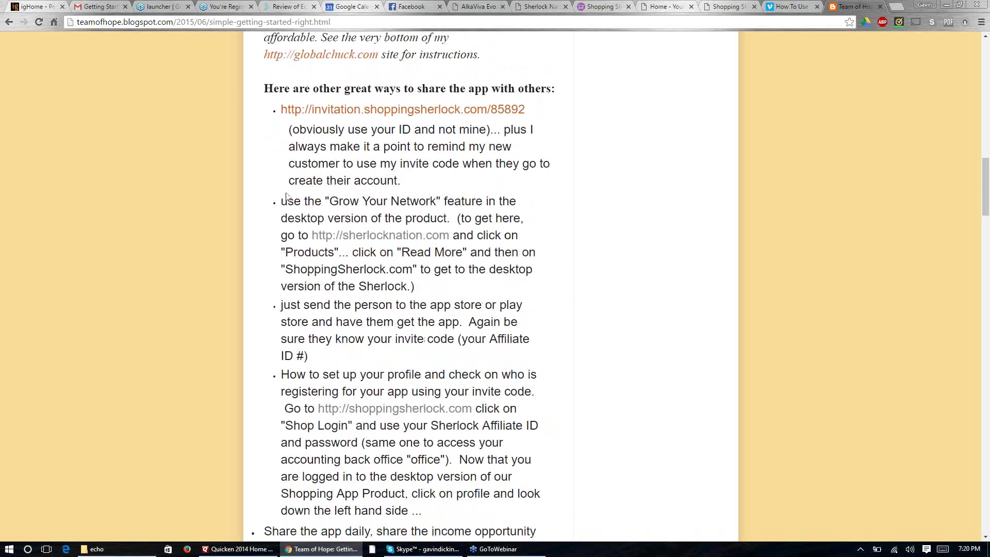
scroll(288, 197, "down", 1)
scroll(287, 193, "down", 13)
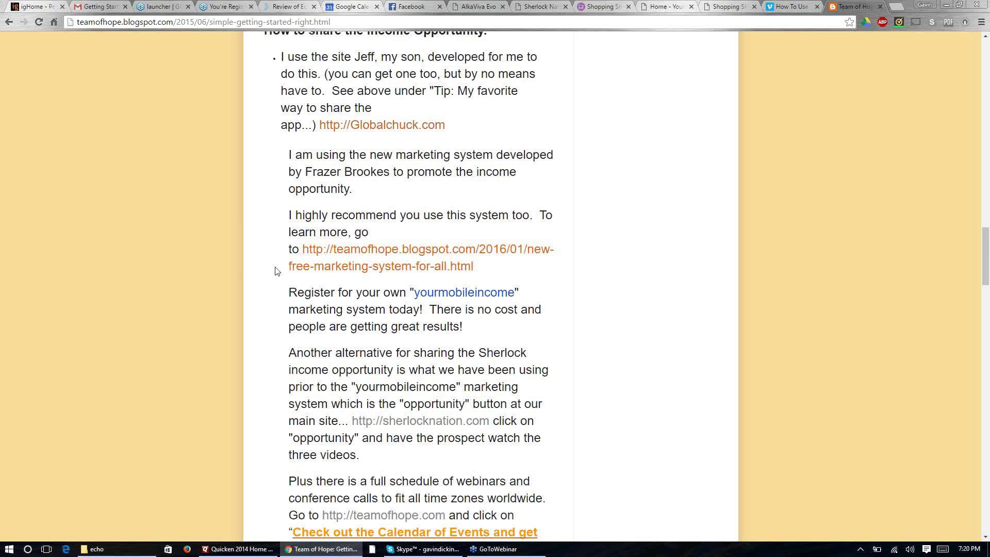
scroll(253, 276, "down", 5)
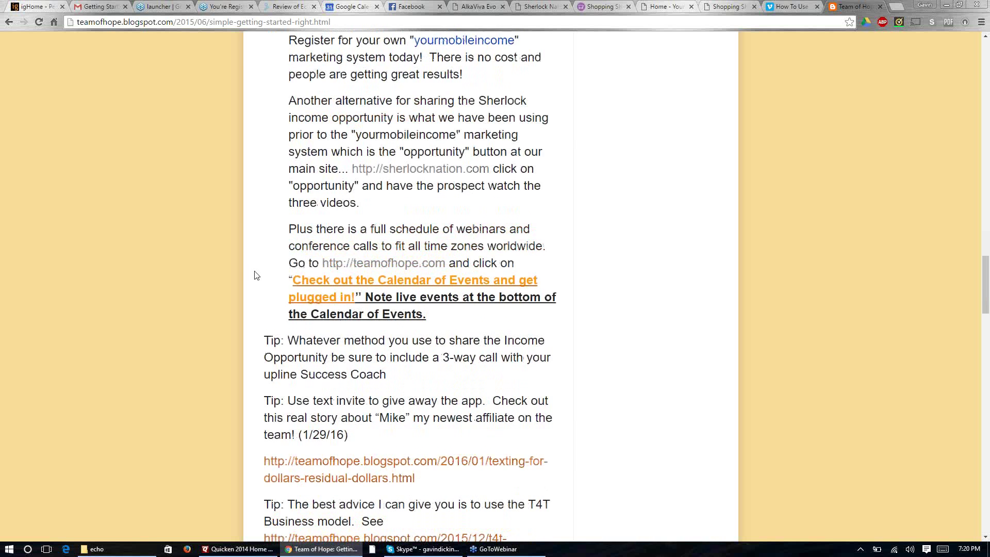
scroll(255, 275, "down", 4)
scroll(255, 275, "down", 6)
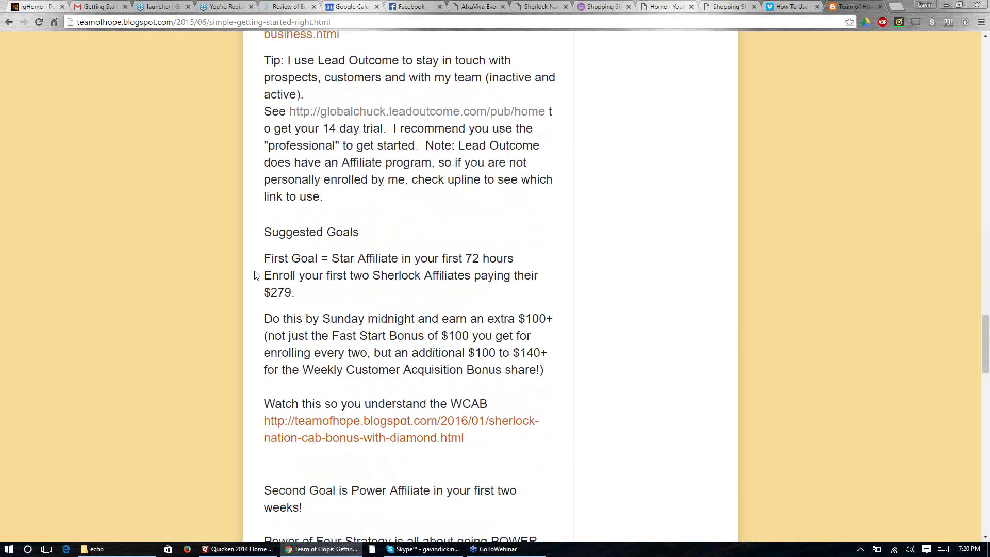
scroll(255, 275, "up", 4)
scroll(256, 275, "up", 15)
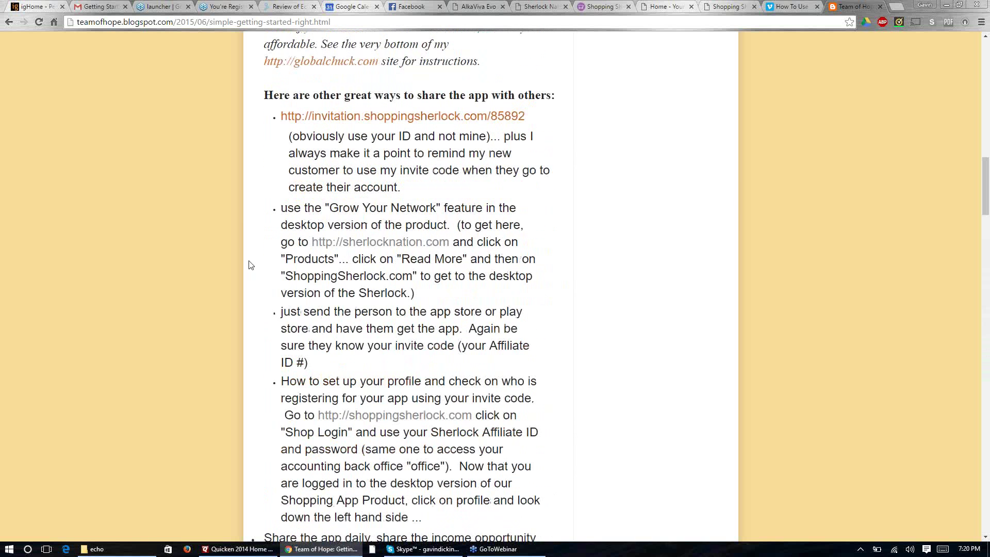
left_click(8, 22)
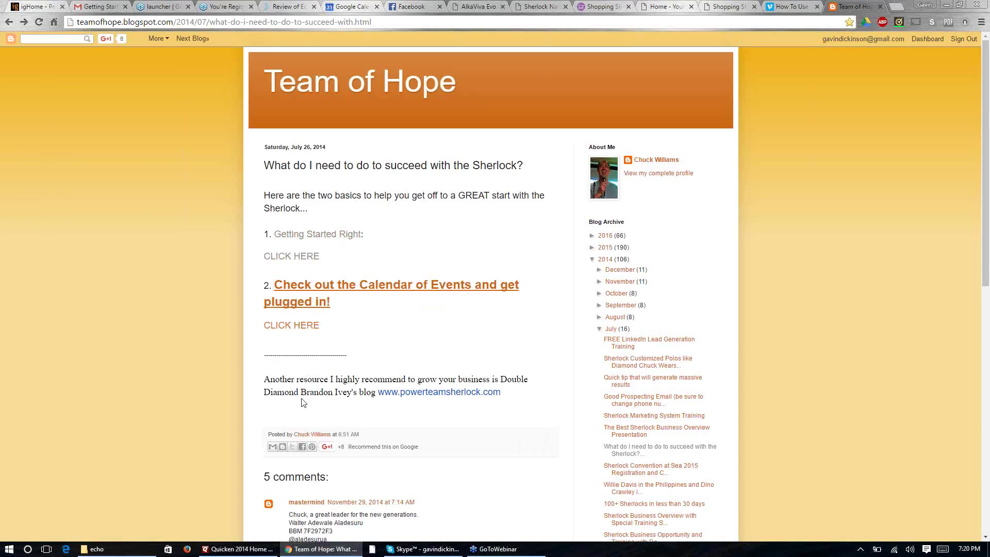
Step: Look over the post's comments and back up, then open the Calendar of Events post
scroll(303, 403, "down", 5)
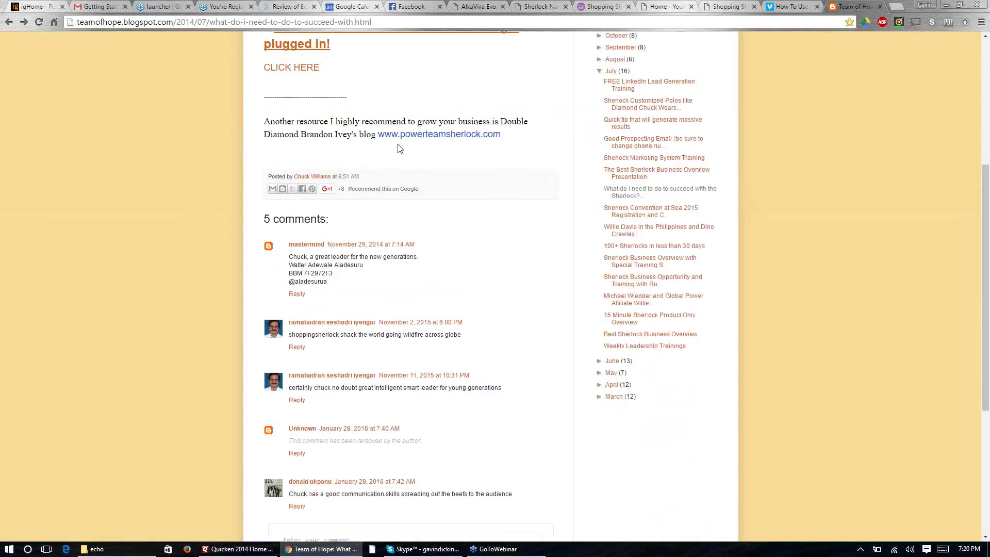
scroll(399, 149, "up", 4)
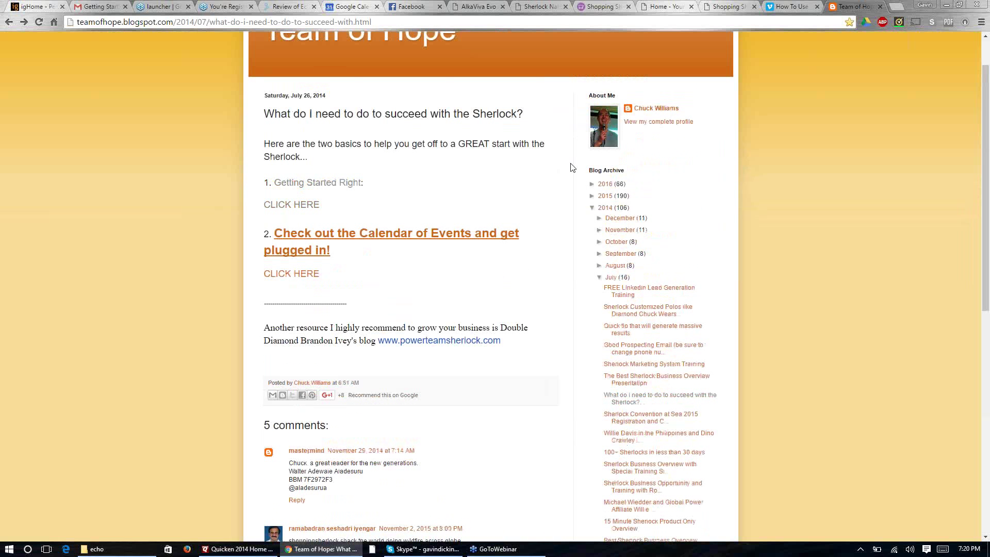
left_click(298, 235)
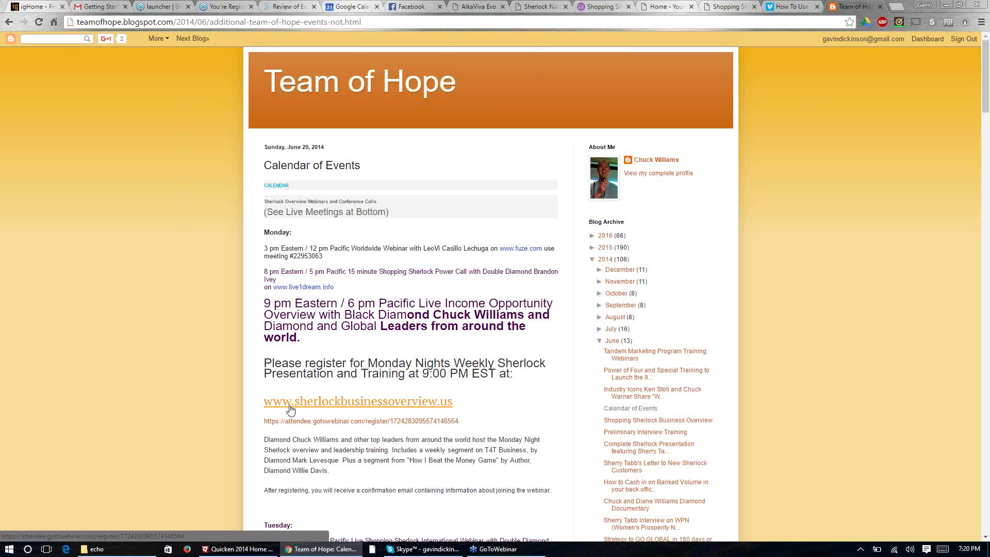
Step: Scroll through the Calendar of Events weekly webinar schedule and dial-in phone numbers
scroll(290, 408, "down", 4)
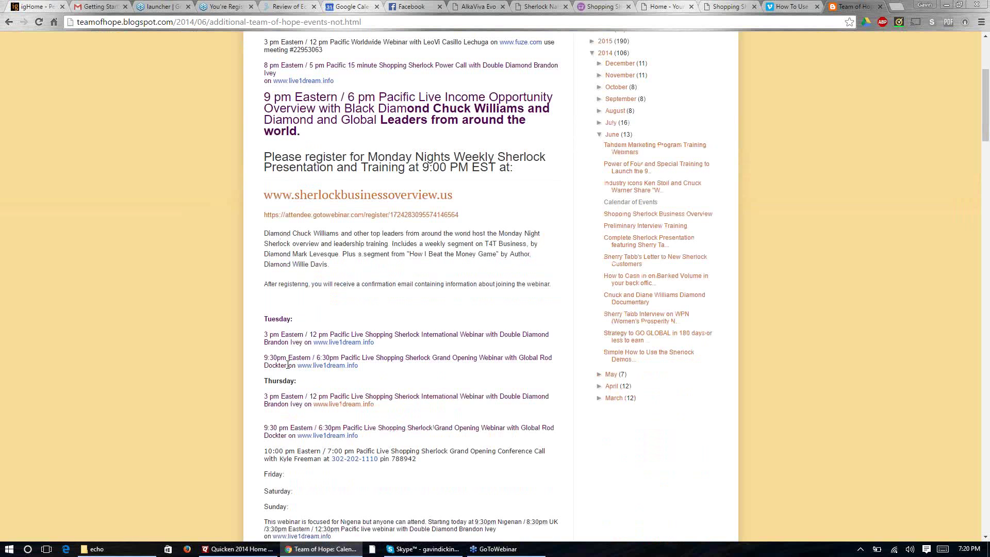
scroll(287, 365, "down", 6)
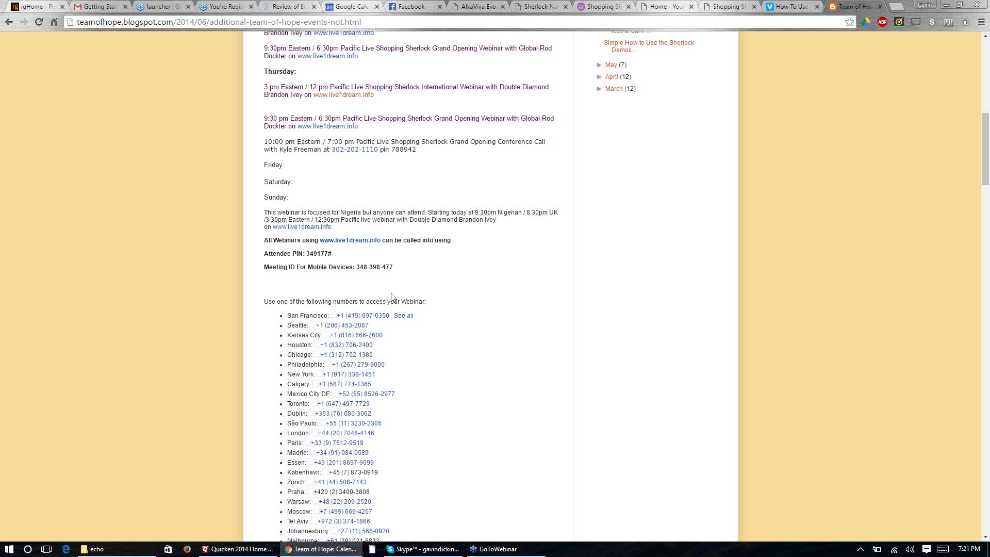
scroll(392, 296, "up", 4)
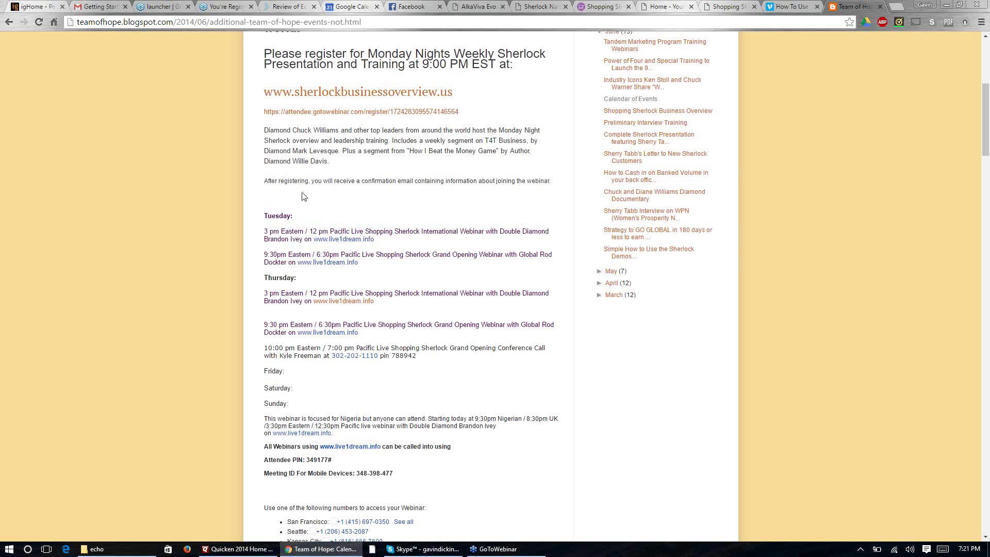
scroll(278, 237, "down", 11)
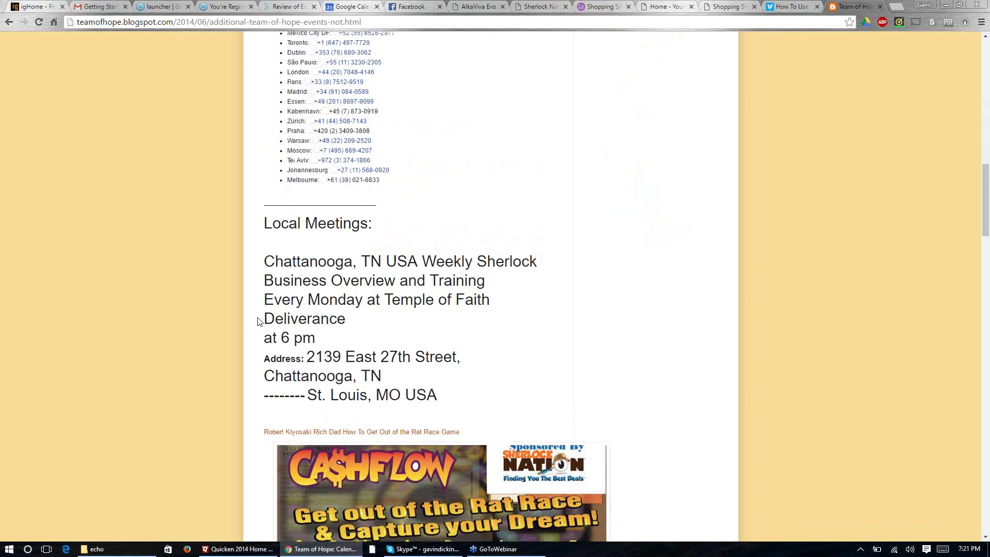
scroll(260, 325, "down", 6)
scroll(261, 310, "down", 1)
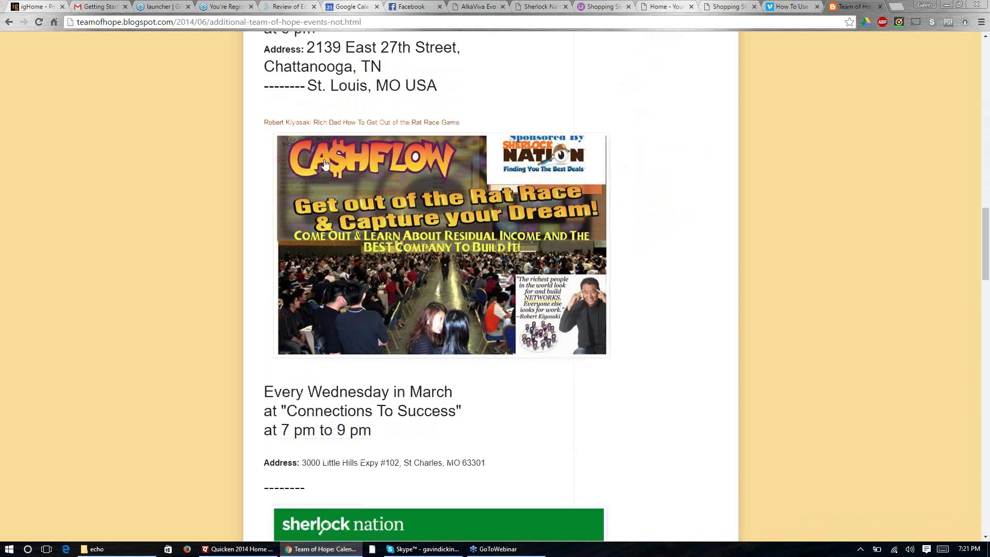
scroll(265, 251, "down", 5)
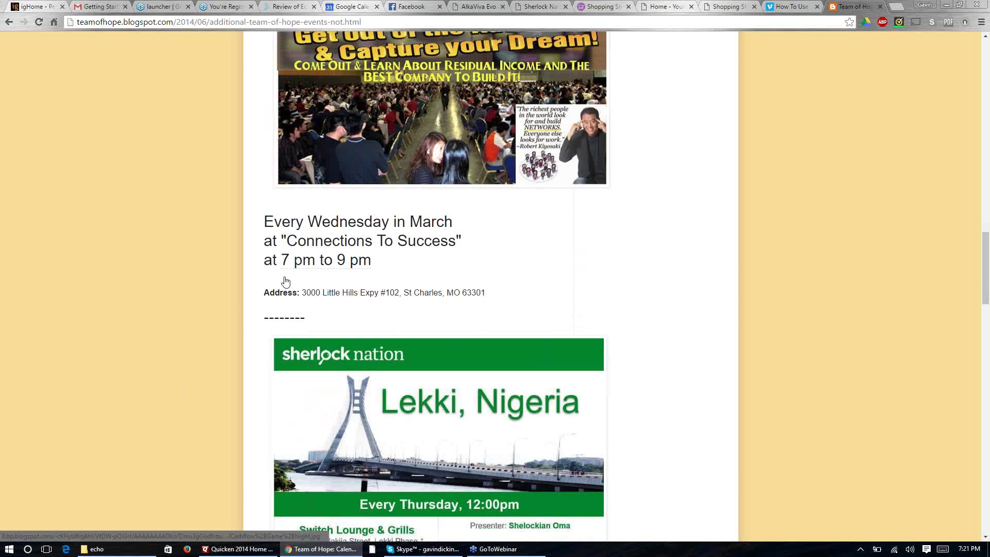
scroll(273, 227, "down", 11)
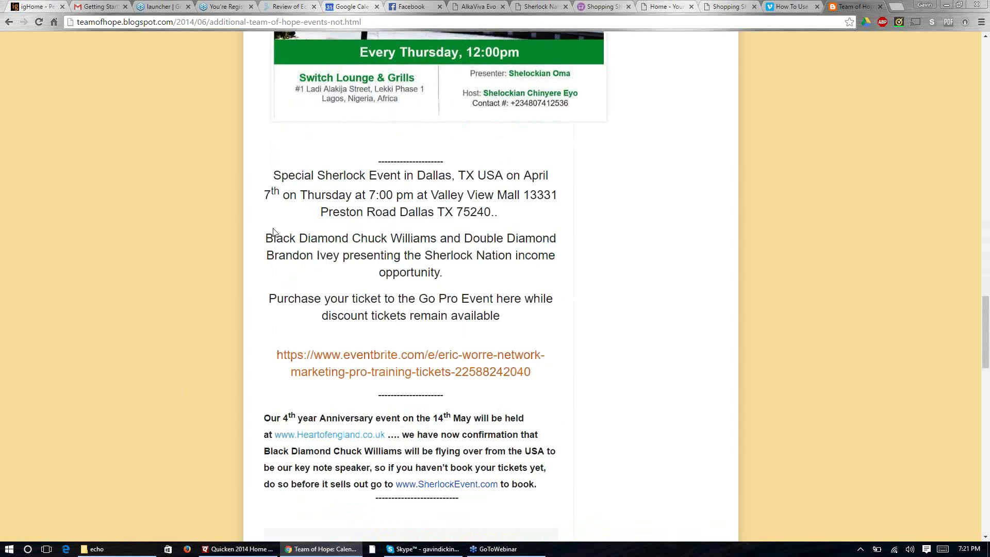
scroll(274, 233, "down", 7)
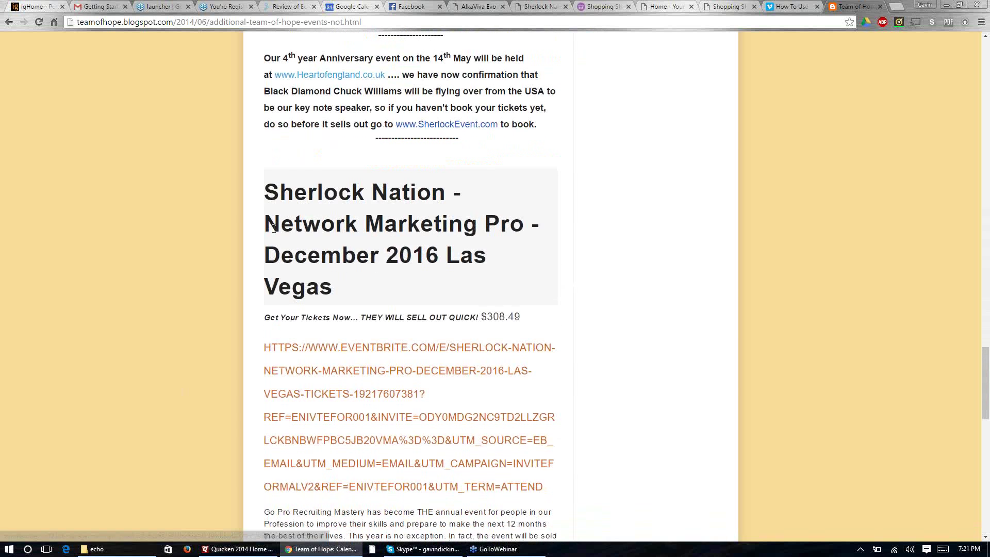
scroll(274, 233, "down", 2)
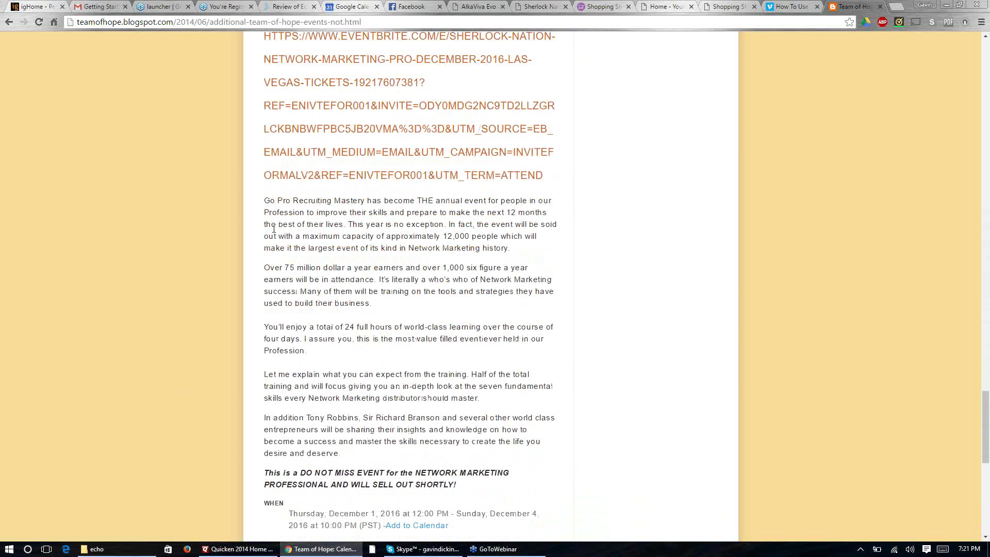
scroll(274, 230, "up", 5)
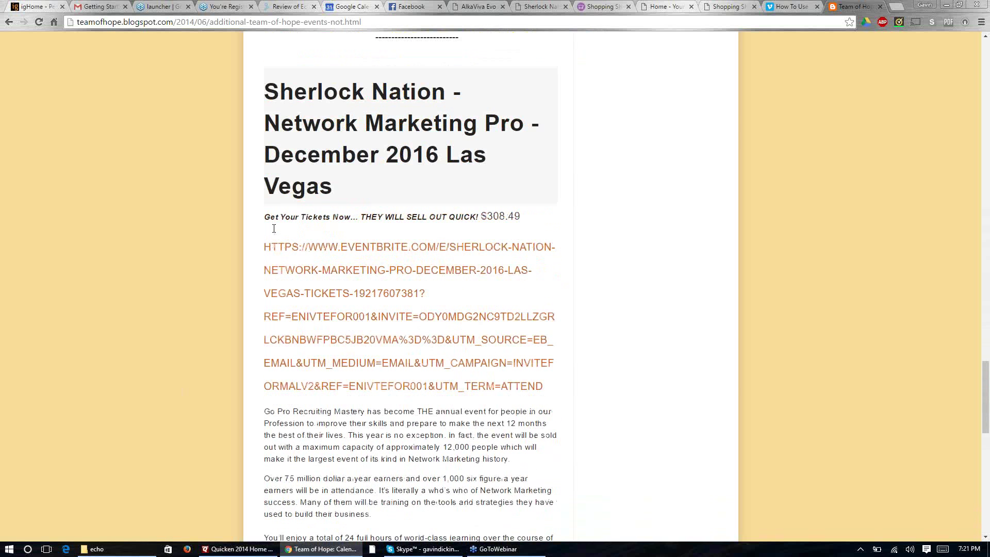
scroll(273, 229, "down", 9)
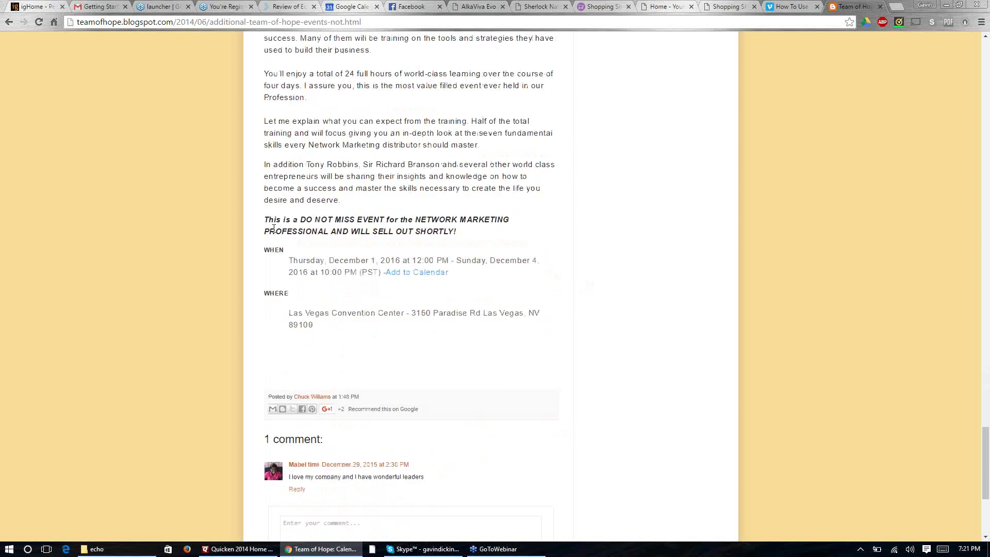
scroll(274, 229, "up", 11)
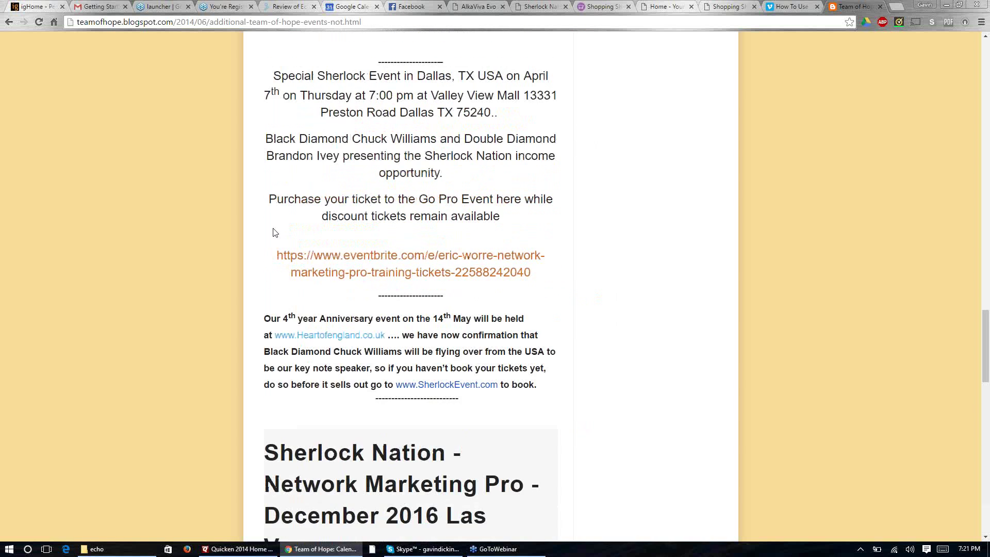
scroll(274, 233, "up", 11)
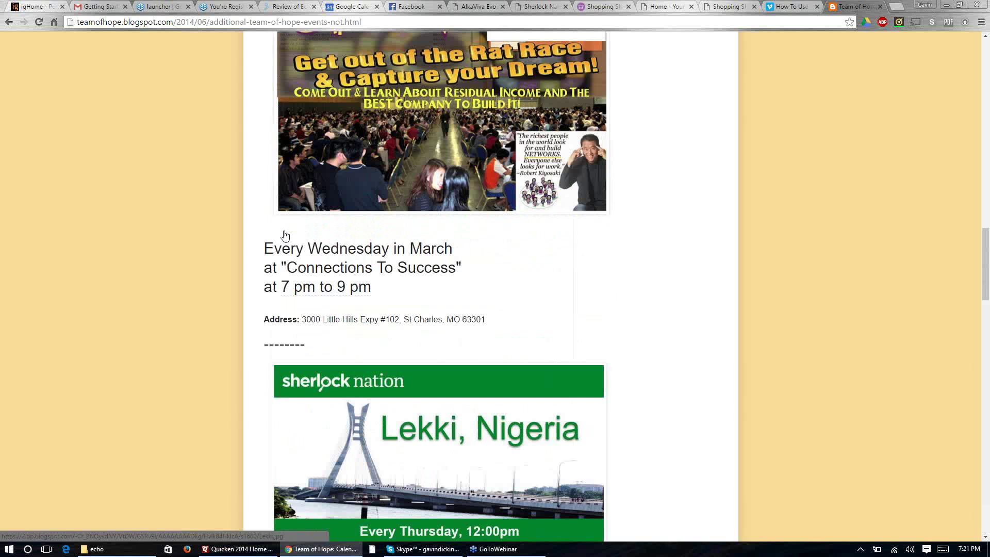
scroll(285, 235, "up", 3)
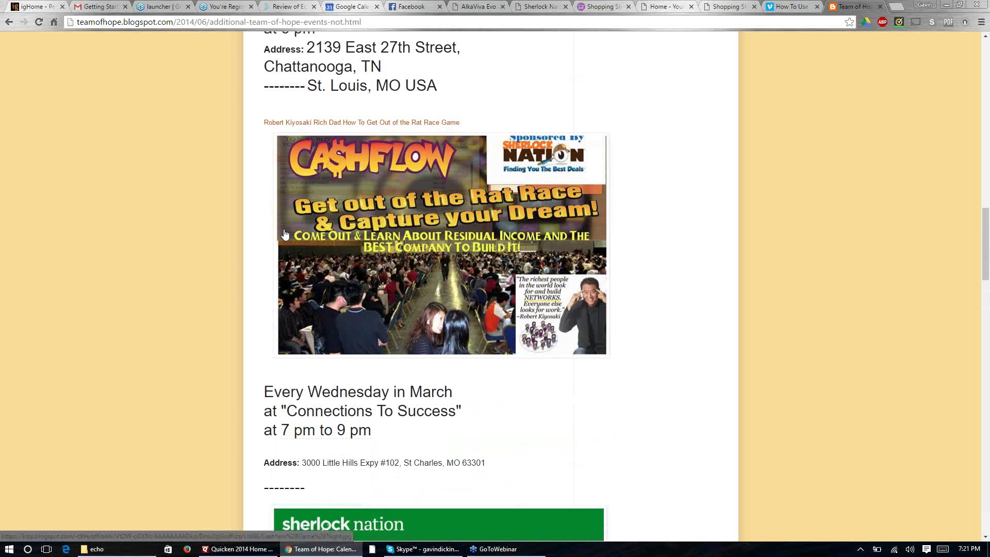
scroll(285, 233, "up", 5)
scroll(285, 231, "down", 1)
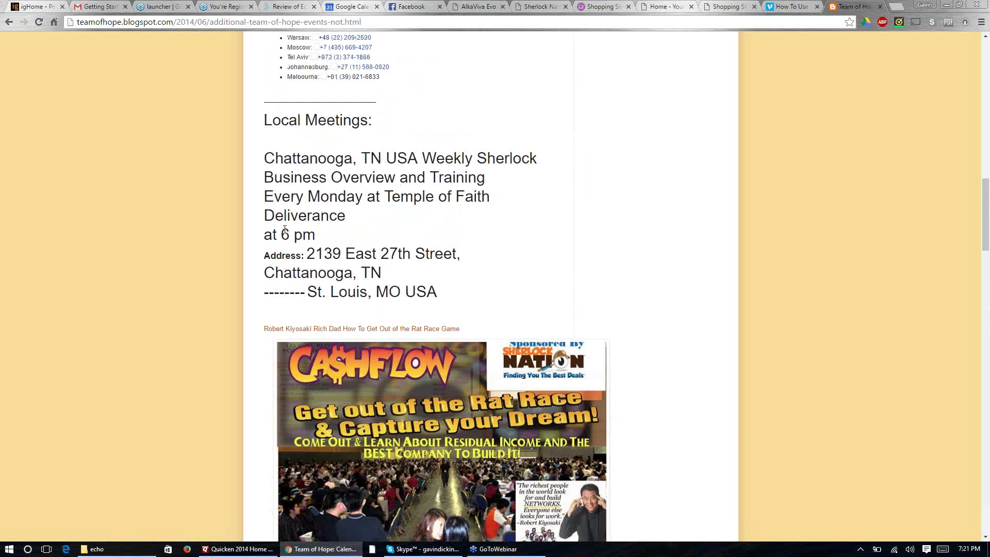
scroll(284, 230, "down", 12)
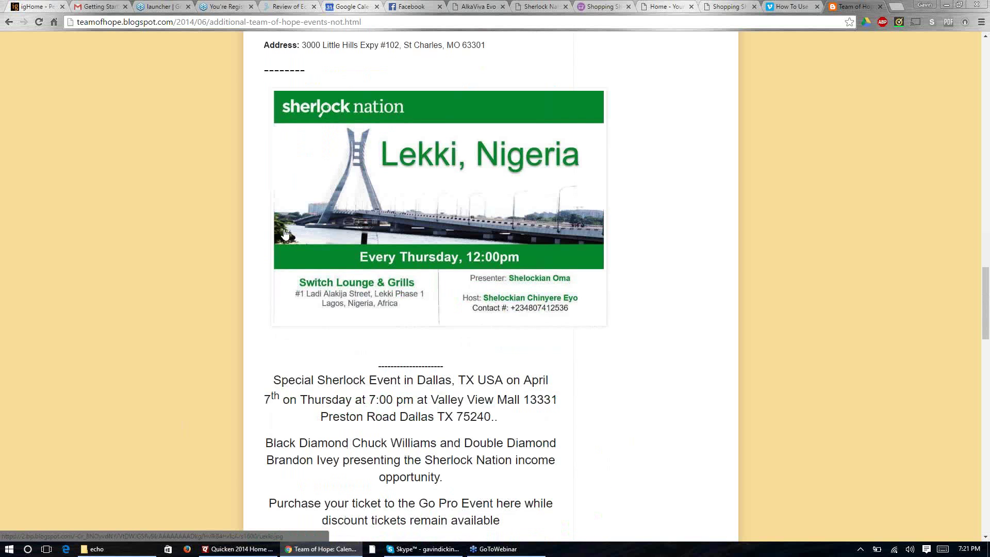
scroll(285, 234, "down", 15)
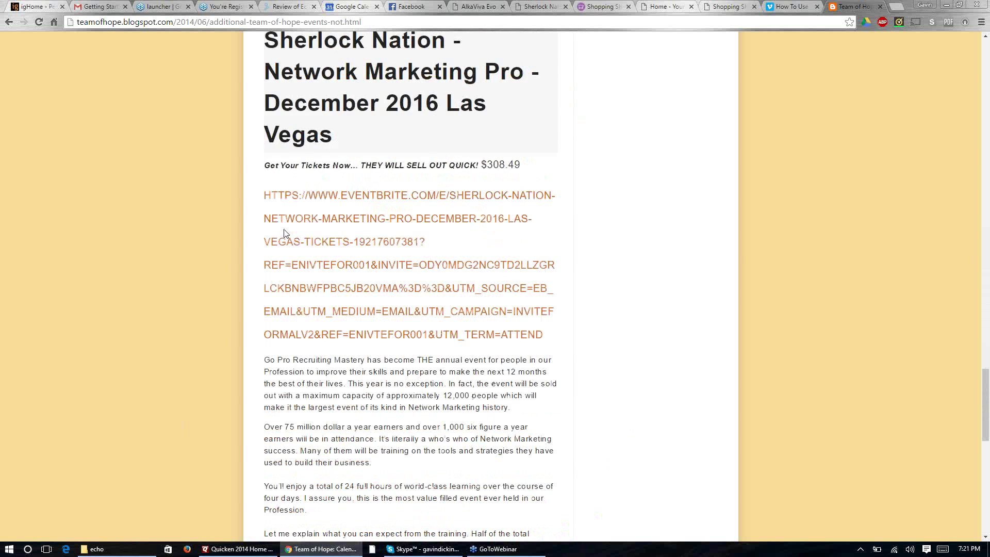
scroll(284, 232, "down", 12)
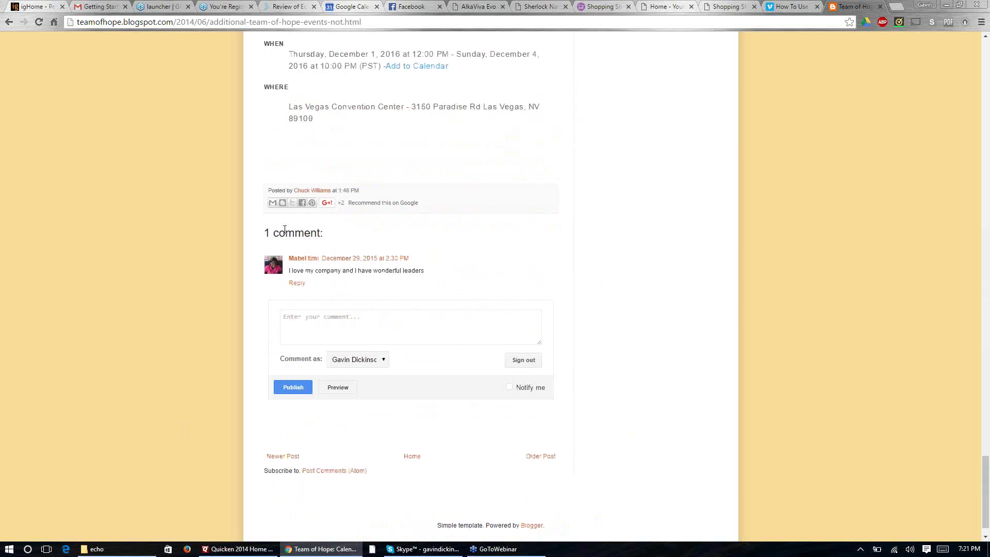
scroll(285, 232, "down", 1)
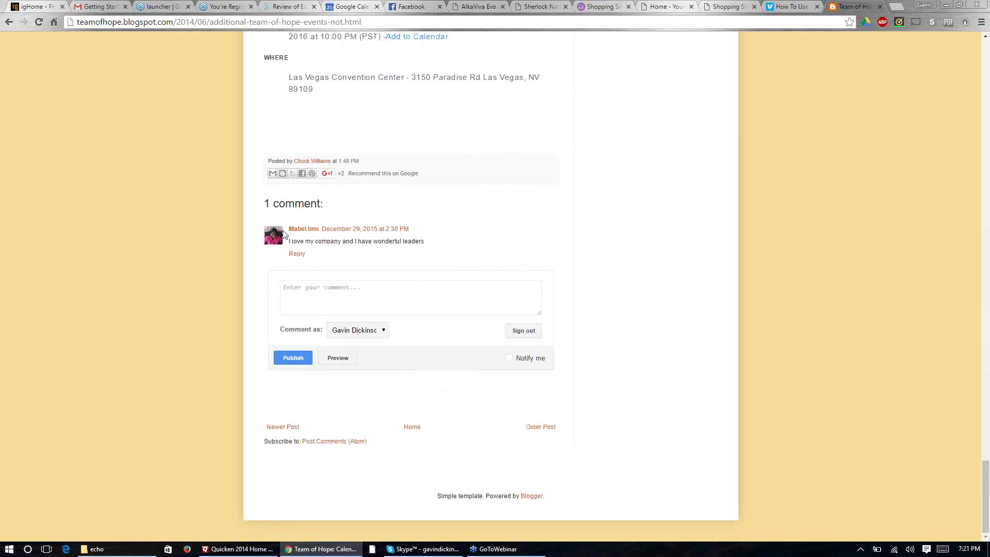
scroll(282, 233, "up", 11)
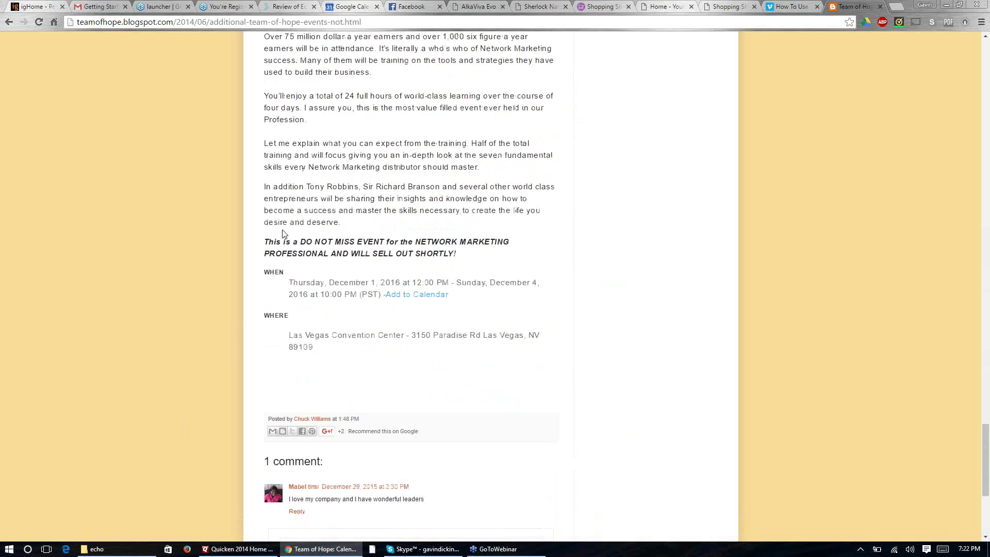
scroll(282, 234, "up", 8)
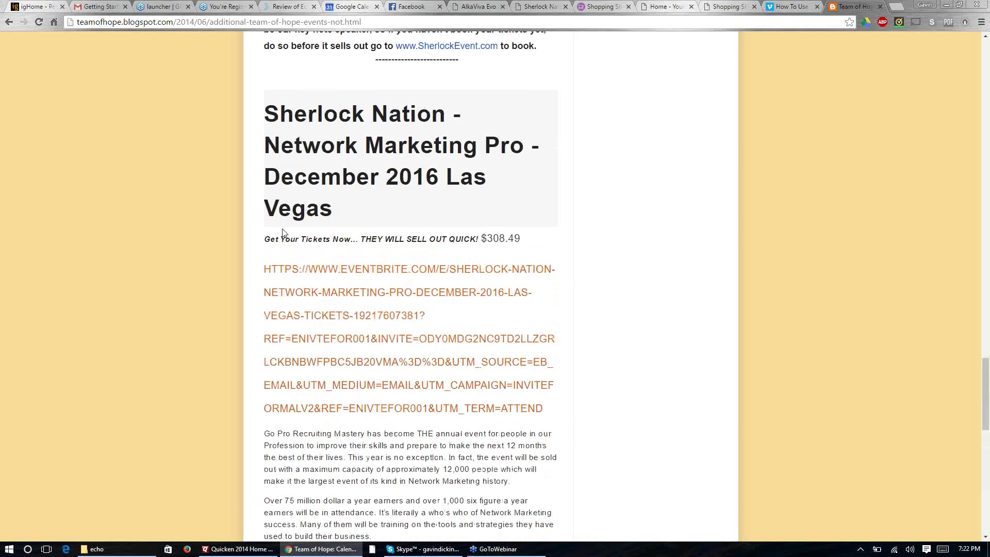
scroll(283, 233, "up", 3)
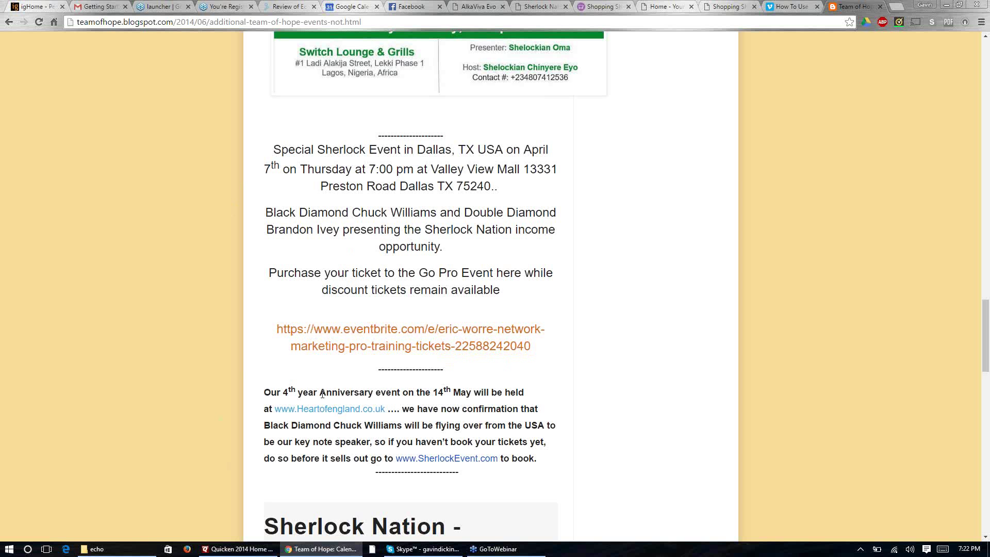
scroll(328, 302, "down", 3)
scroll(323, 393, "down", 3)
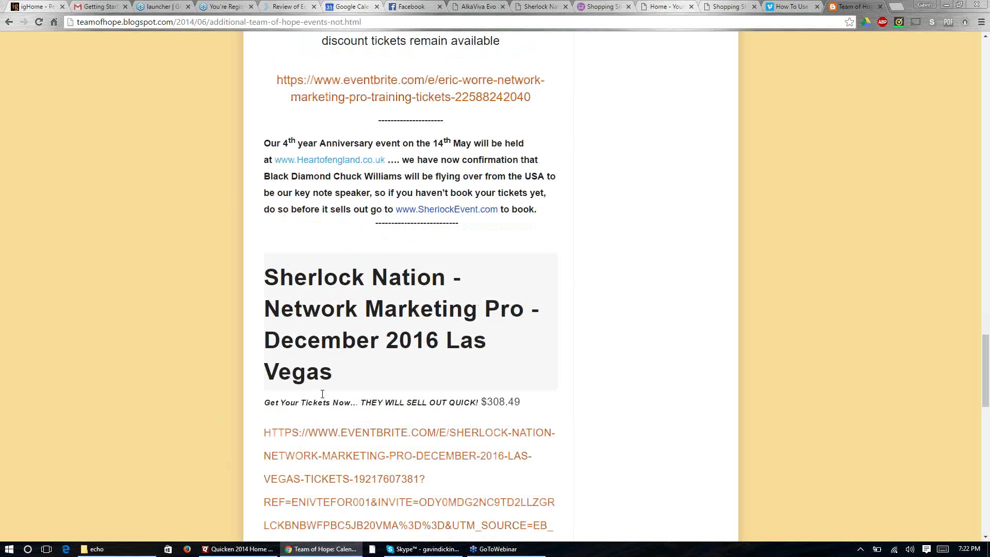
scroll(322, 394, "up", 10)
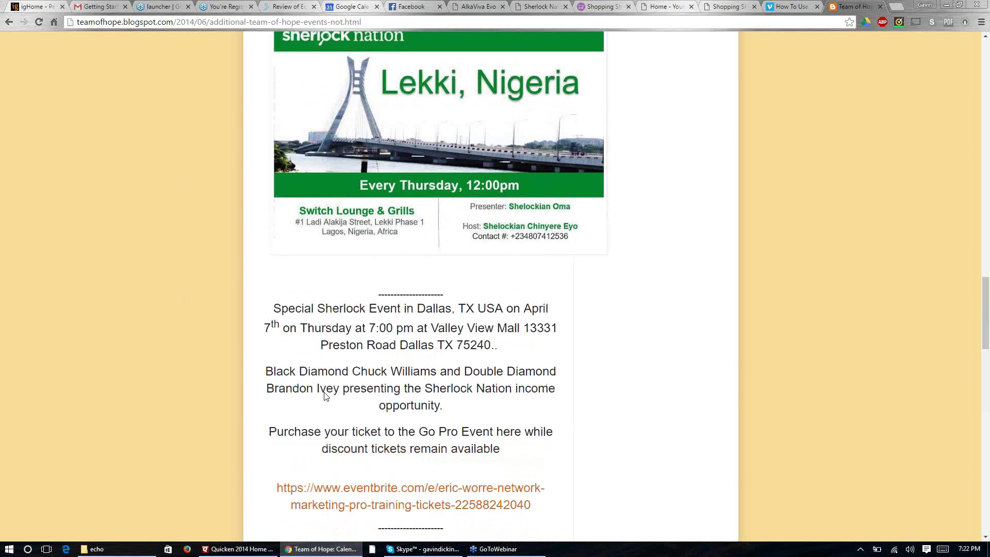
scroll(325, 396, "up", 4)
scroll(325, 396, "up", 7)
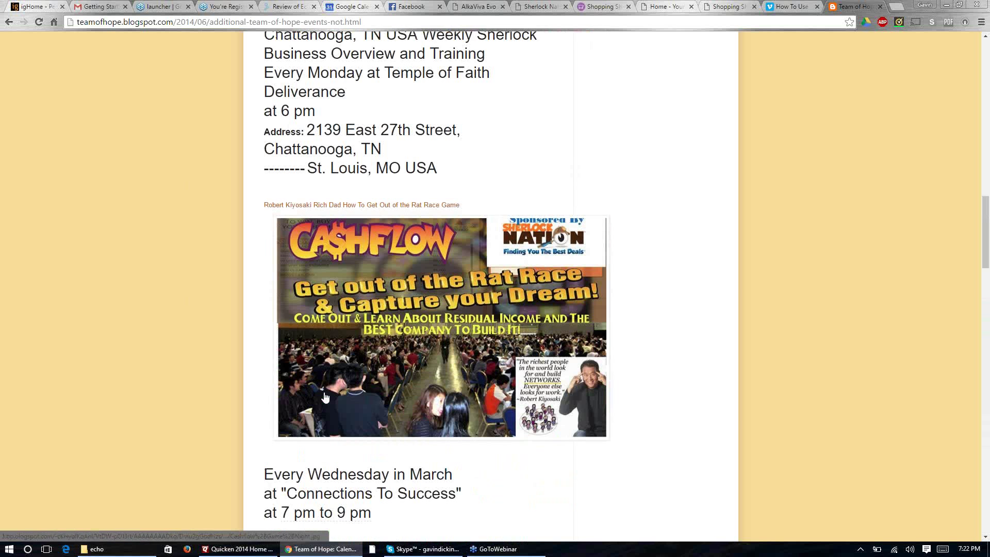
scroll(325, 397, "up", 8)
scroll(325, 392, "down", 3)
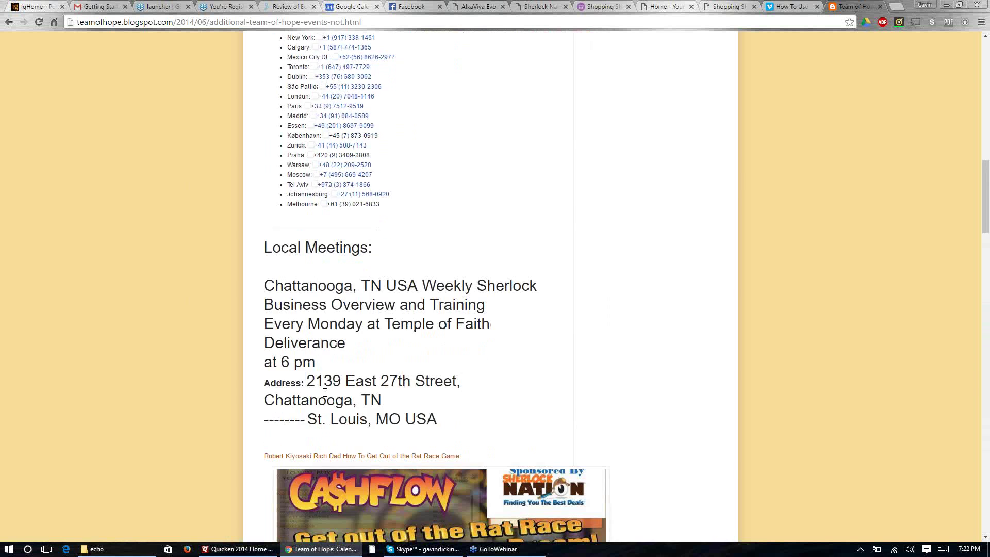
scroll(325, 393, "up", 7)
scroll(326, 392, "down", 3)
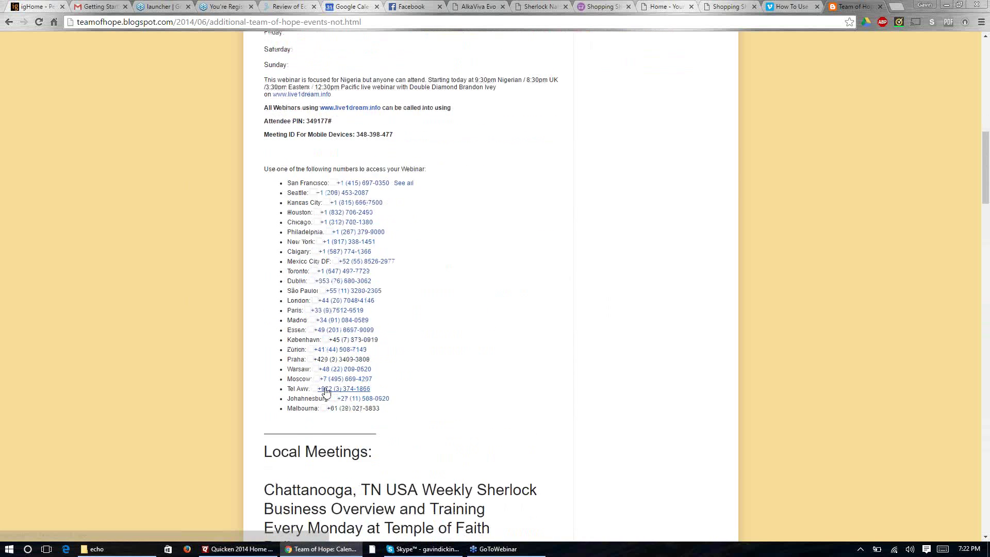
scroll(325, 392, "down", 18)
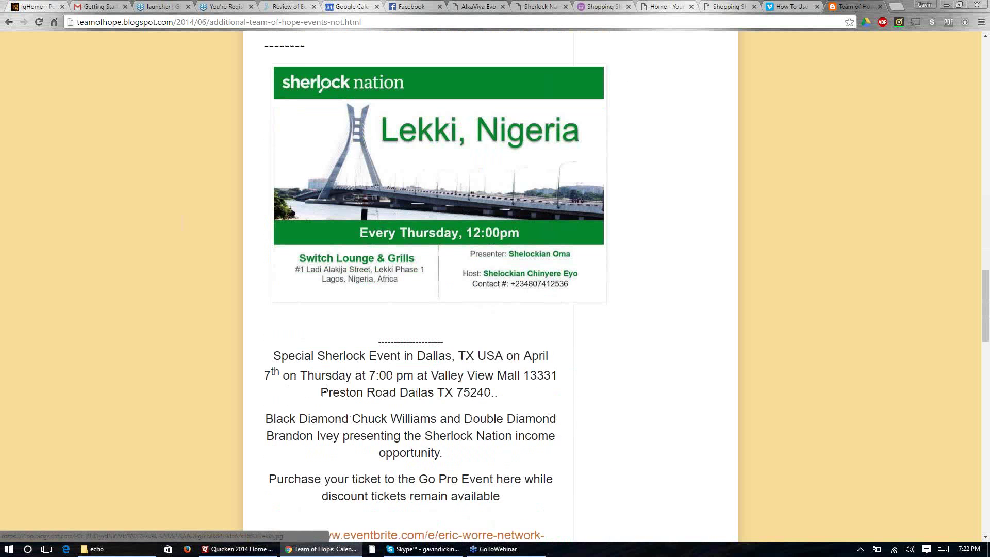
scroll(325, 388, "down", 5)
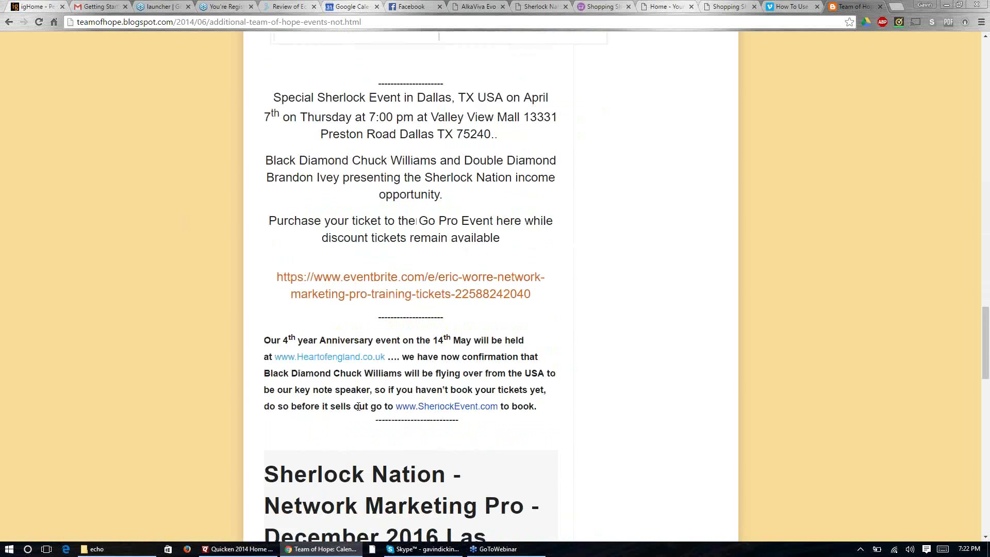
scroll(358, 406, "down", 6)
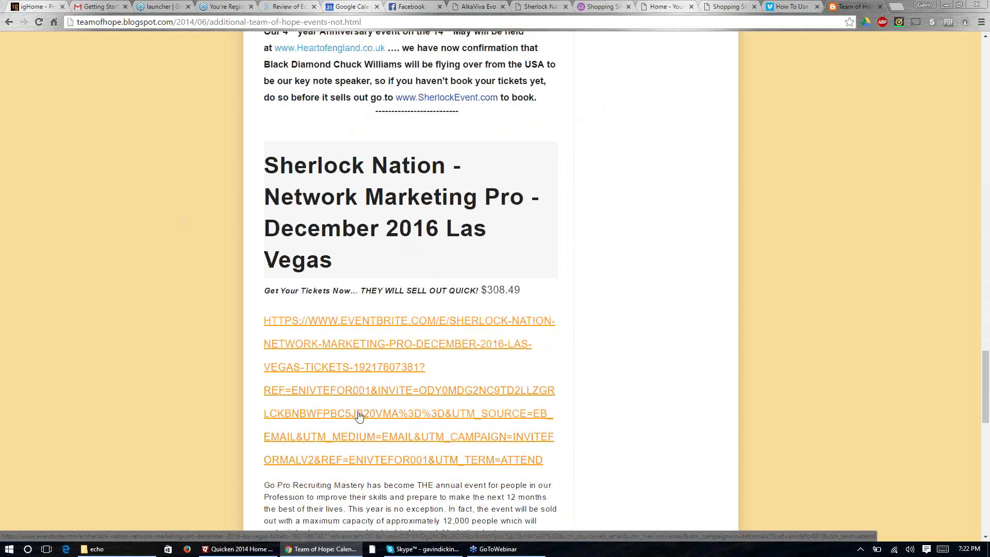
scroll(360, 416, "down", 4)
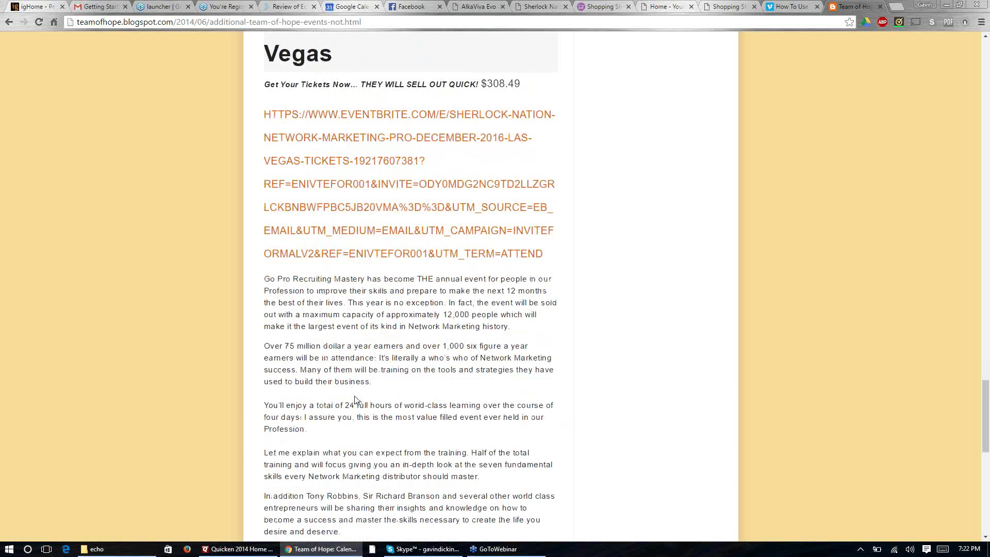
scroll(355, 400, "down", 1)
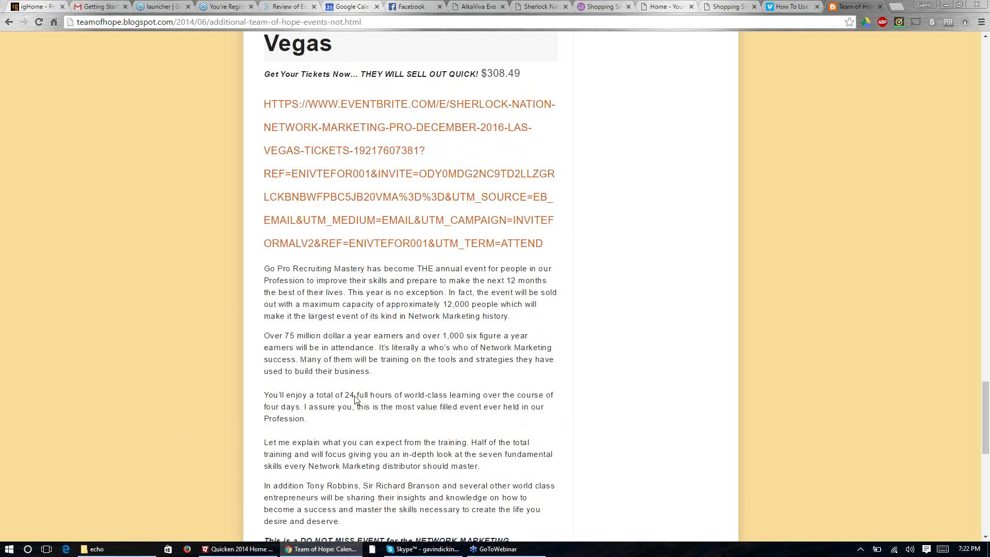
scroll(355, 400, "down", 3)
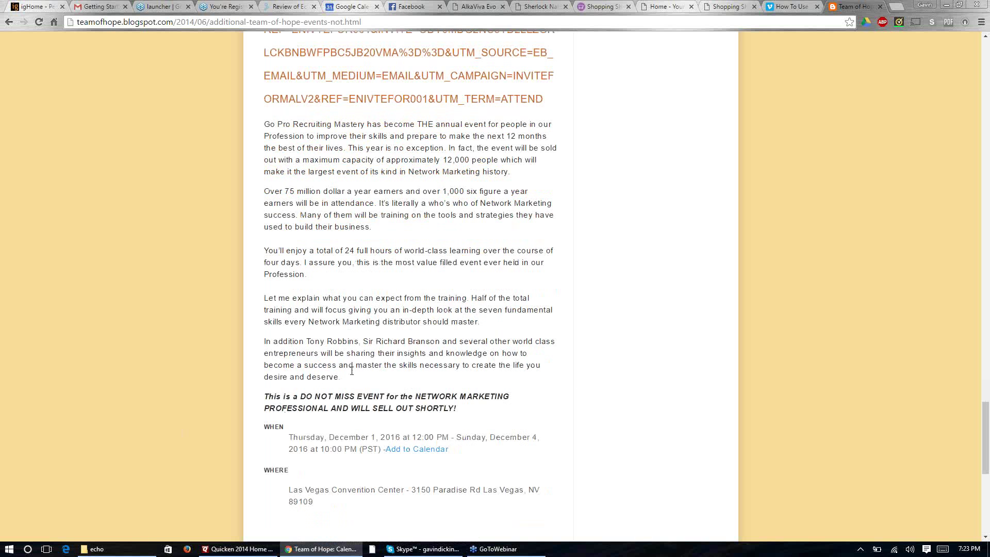
scroll(364, 353, "down", 2)
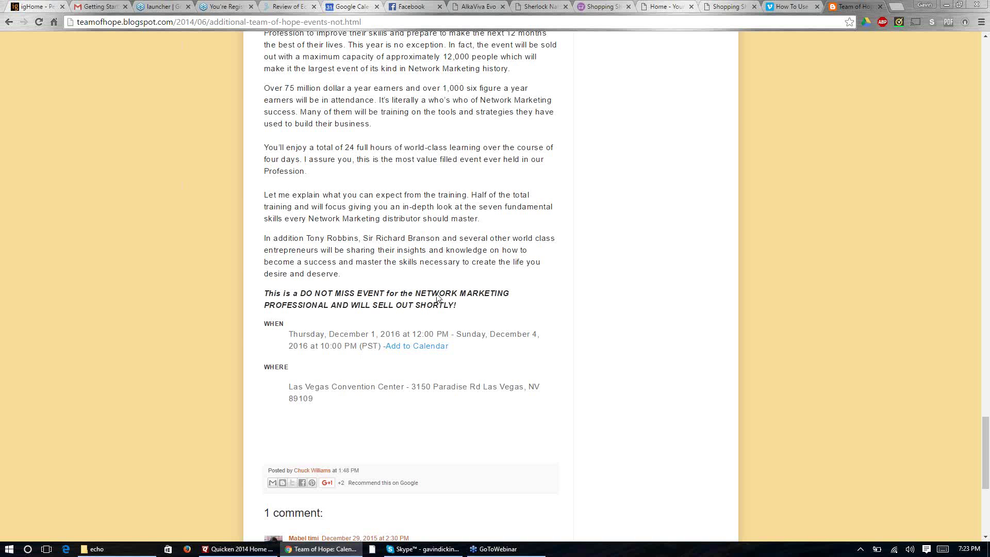
scroll(341, 278, "up", 4)
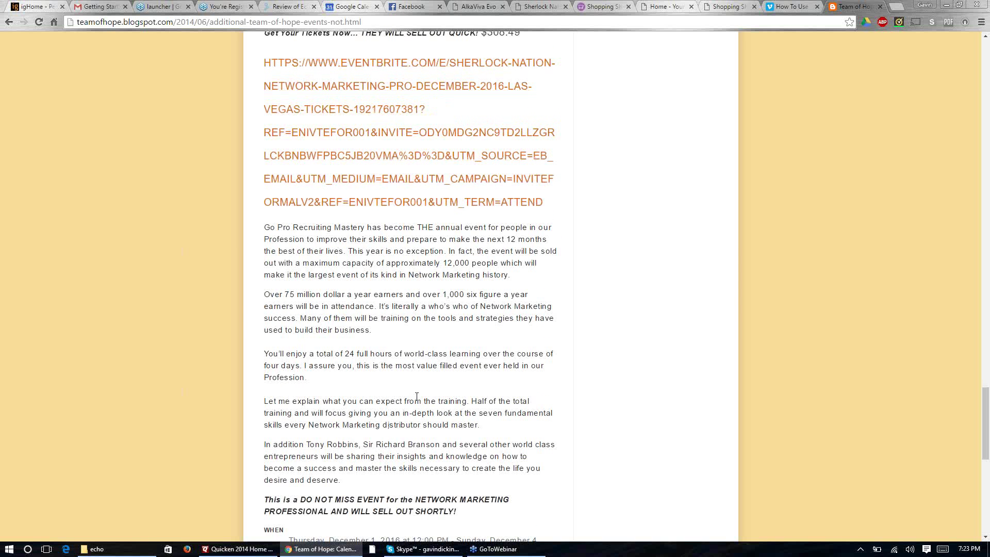
scroll(417, 396, "down", 4)
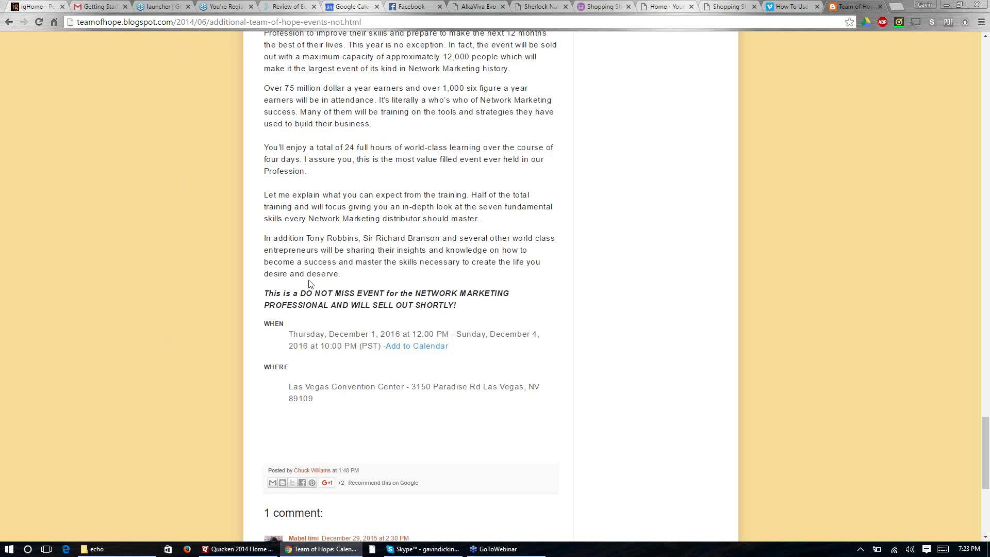
scroll(310, 284, "up", 1)
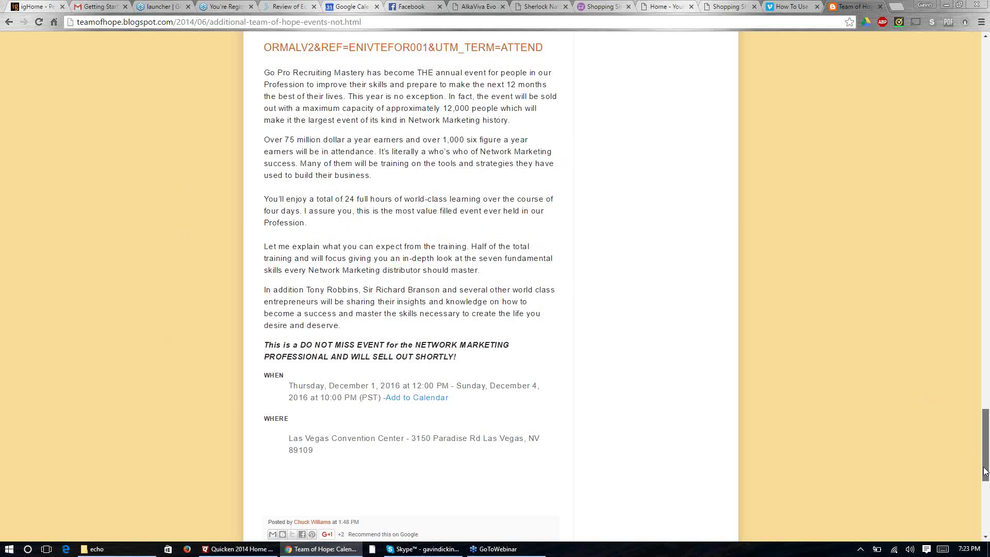
left_click_drag(985, 470, 979, 46)
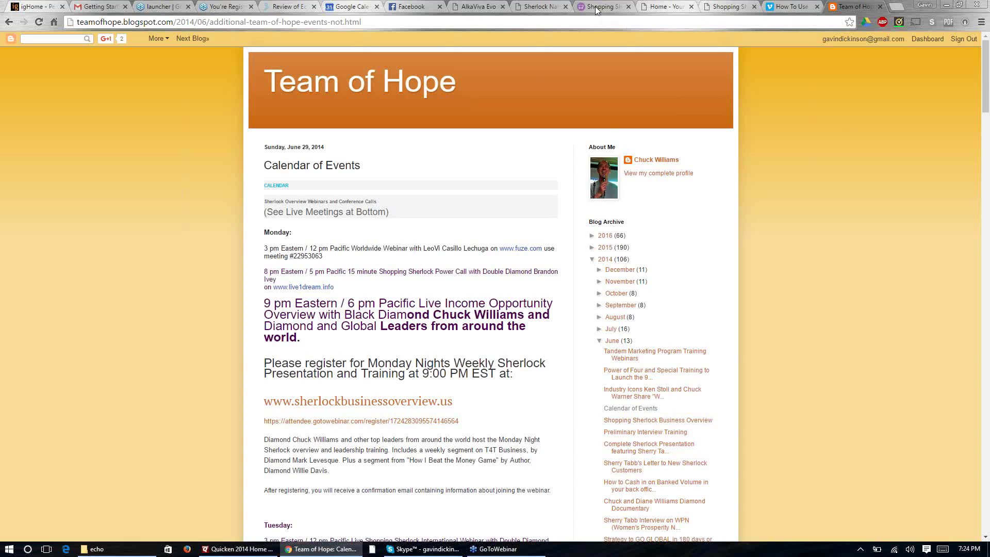
Step: In the Backoffice tab, delete 'invitation.' from the address to load the Shopping Sherlock deals page
left_click(678, 8)
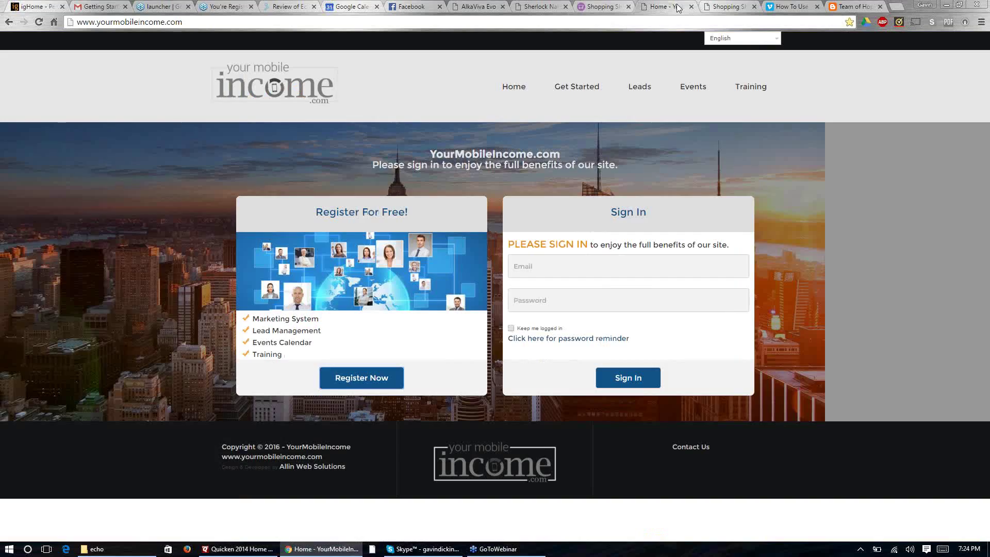
left_click(528, 9)
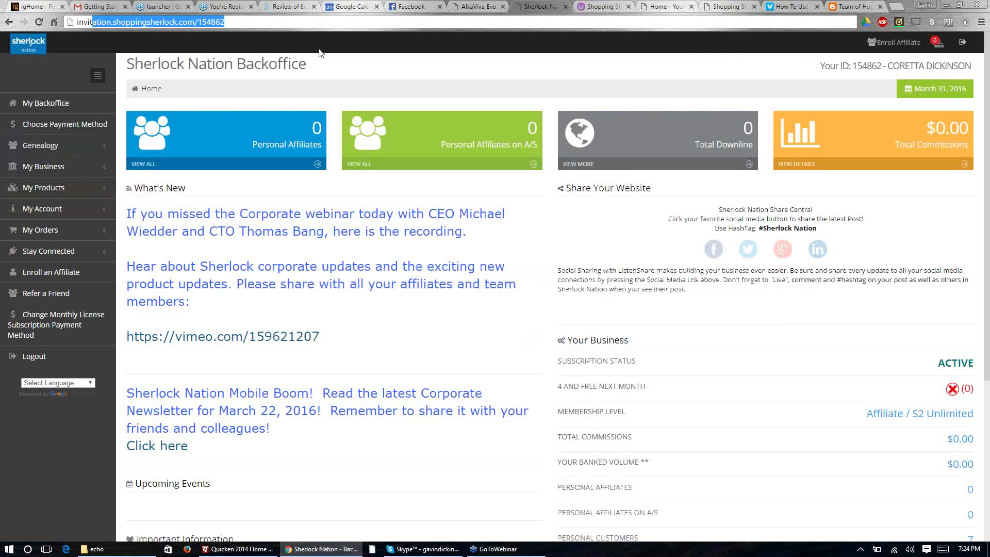
left_click_drag(92, 21, 230, 32)
left_click(251, 20)
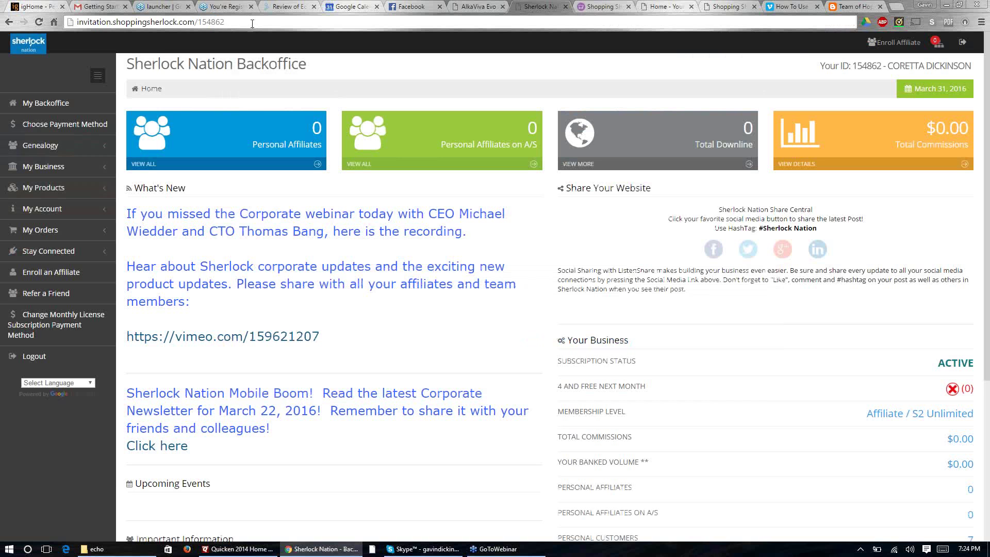
double_click(112, 22)
key("Delete")
key("Delete")
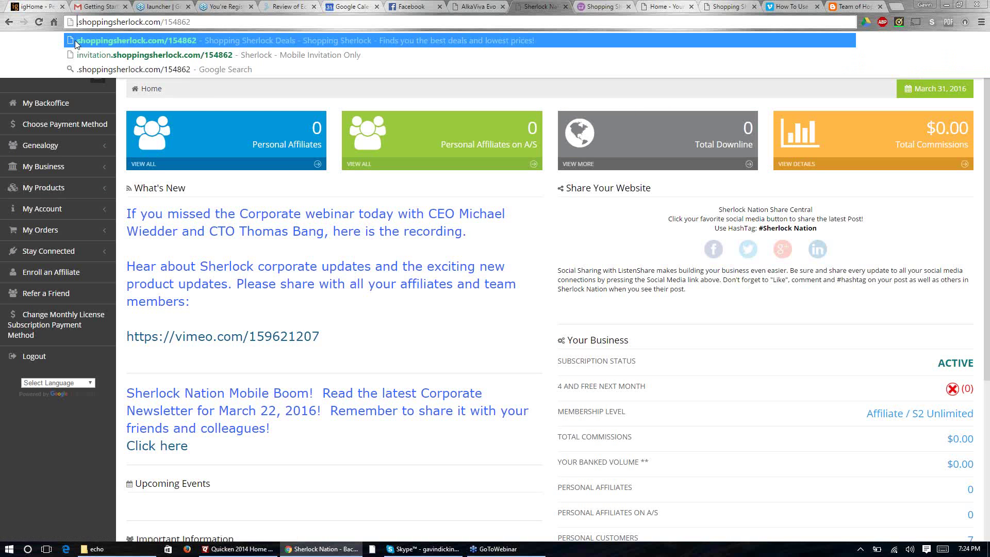
key("Return")
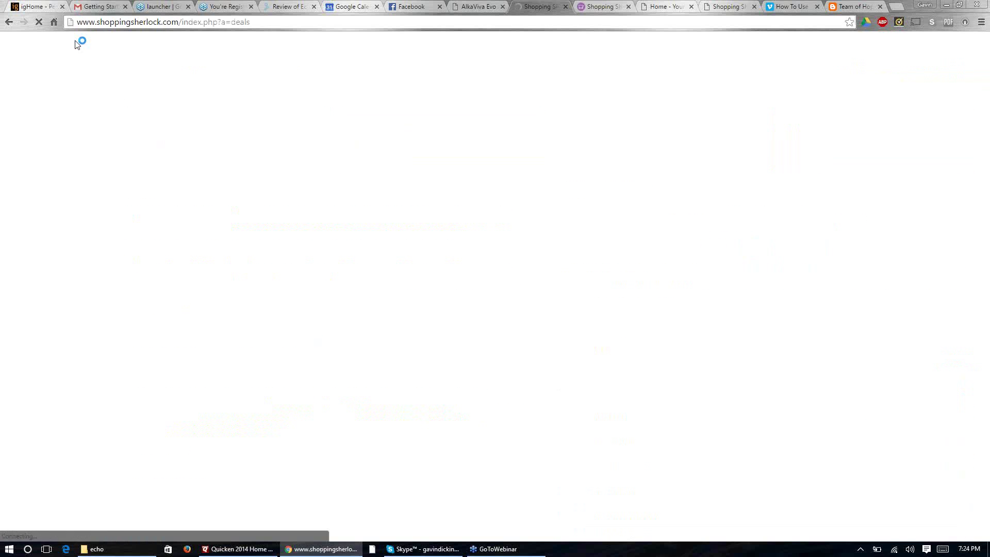
left_click_drag(251, 21, 1, 53)
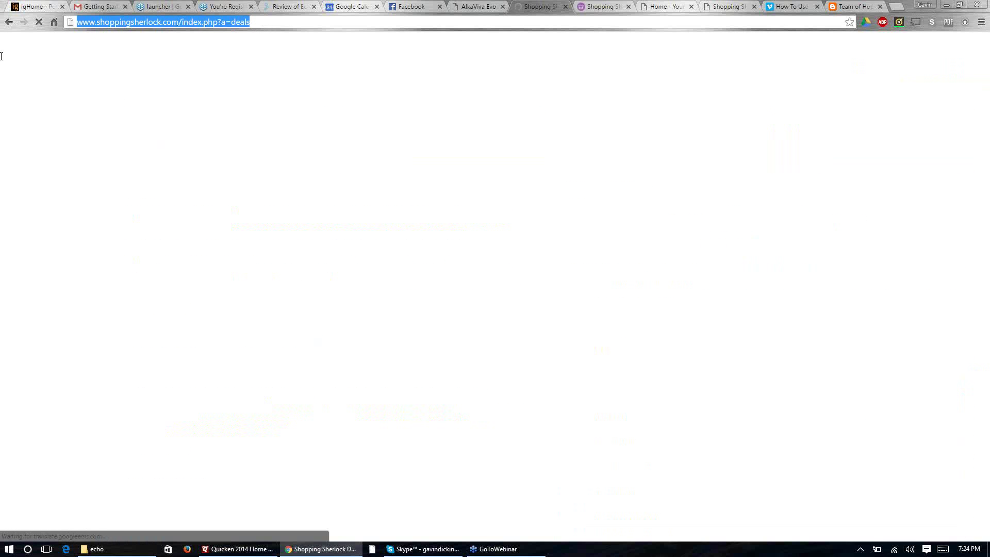
Step: Load sherlocknation.com, then open its referral version with the member's referral number appended
type("sherlocknation.com")
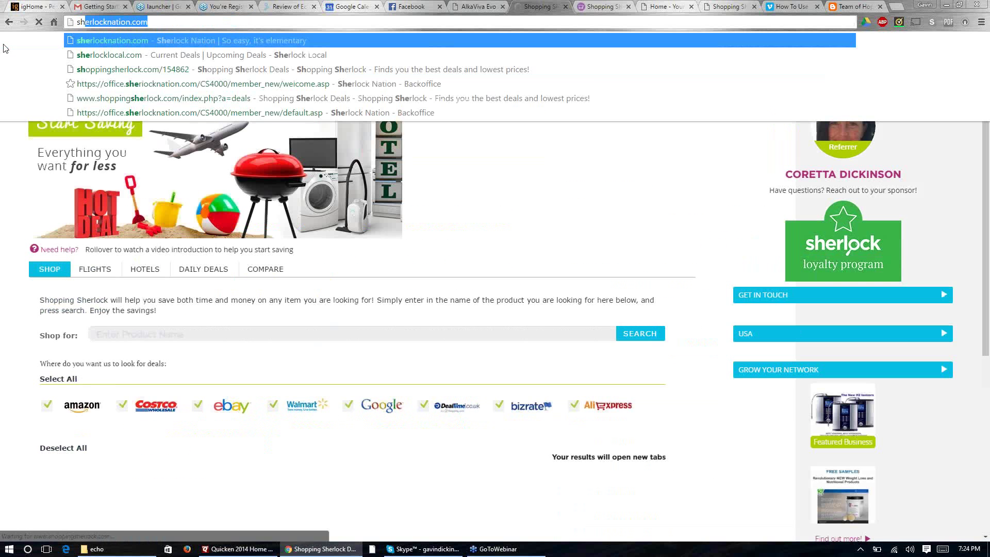
key("Return")
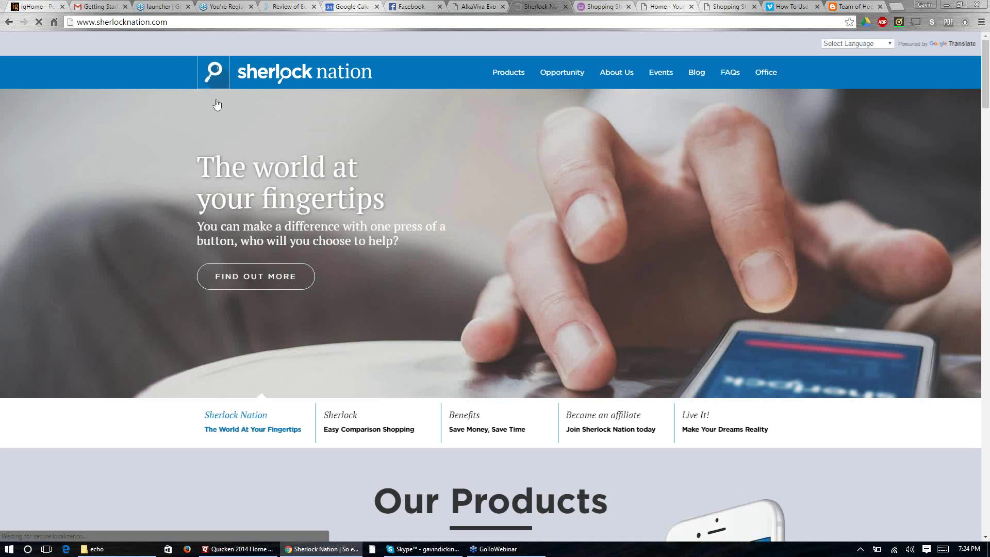
left_click(185, 23)
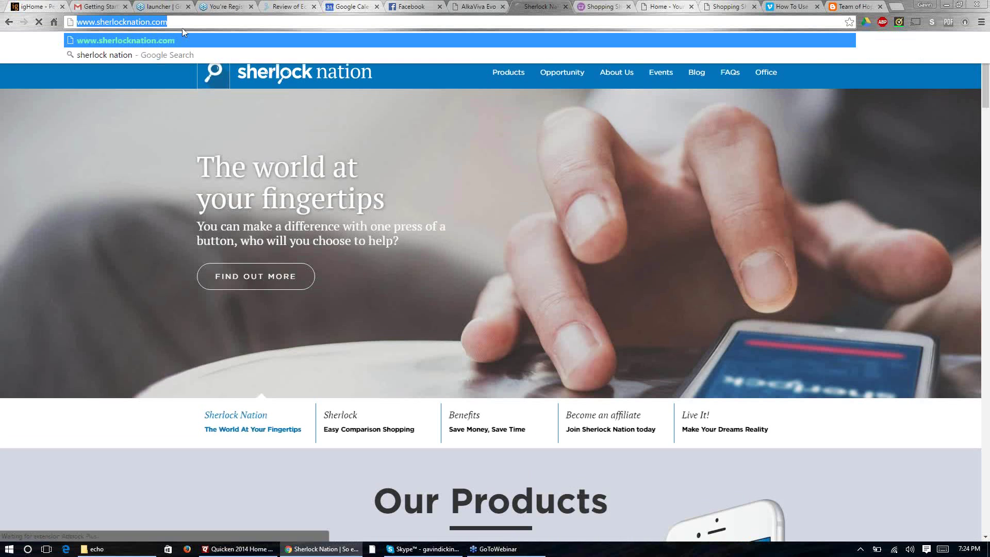
left_click(180, 28)
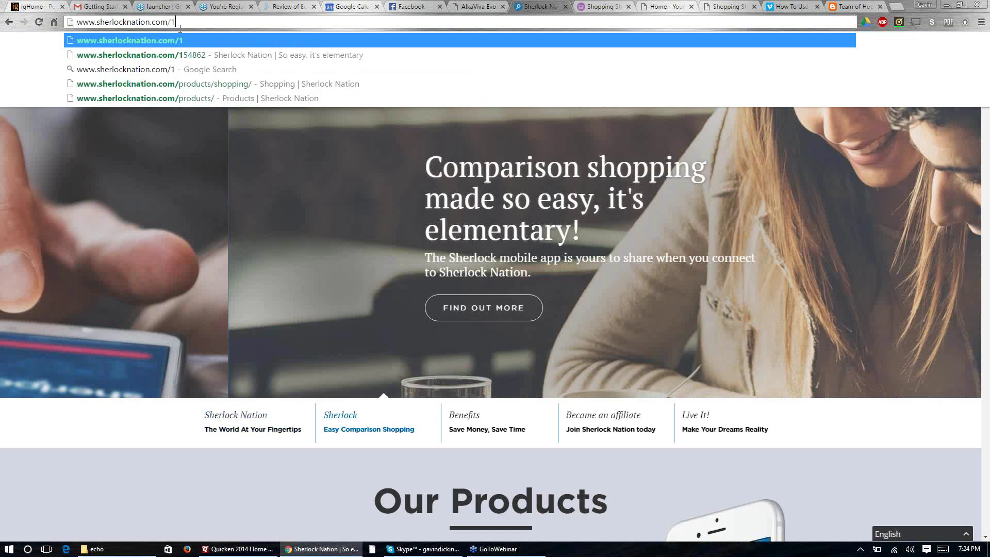
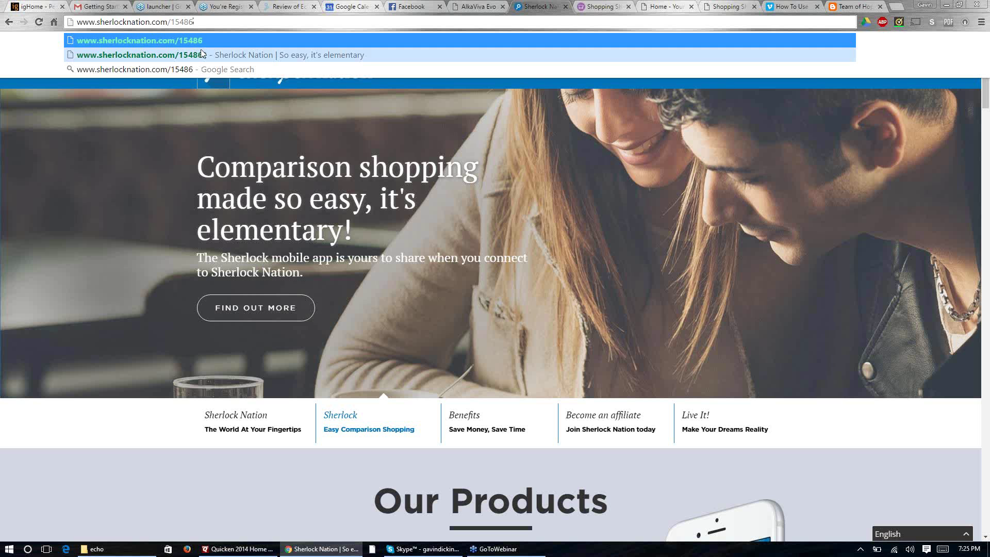
left_click(202, 54)
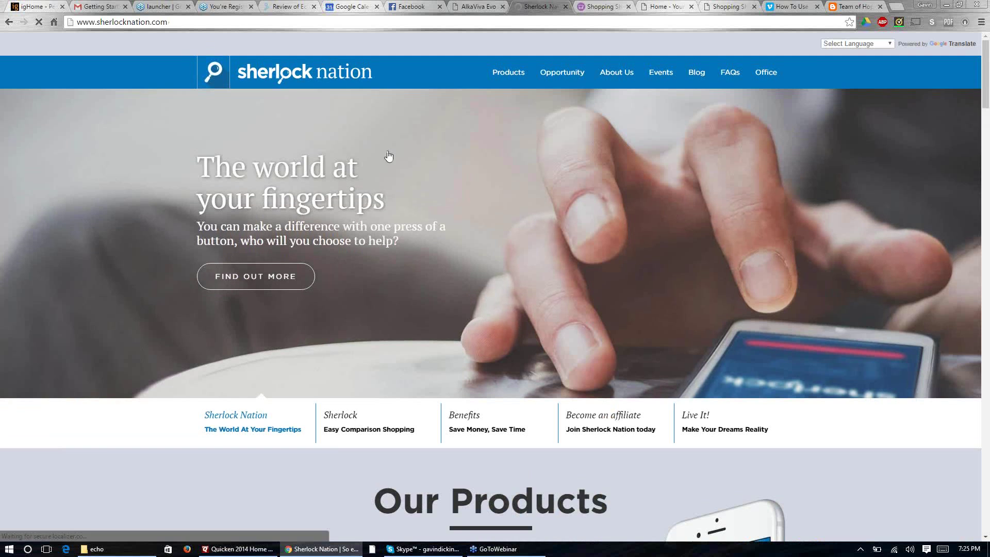
Step: Open the Opportunity page, scroll past its welcome video, and follow 'Become an Affiliate Today!'
left_click(557, 74)
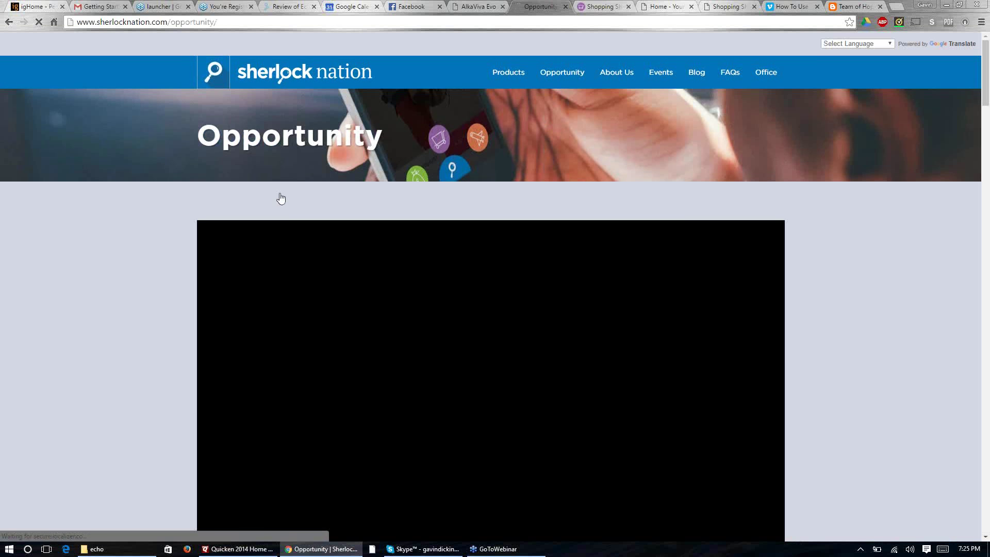
scroll(40, 419, "down", 2)
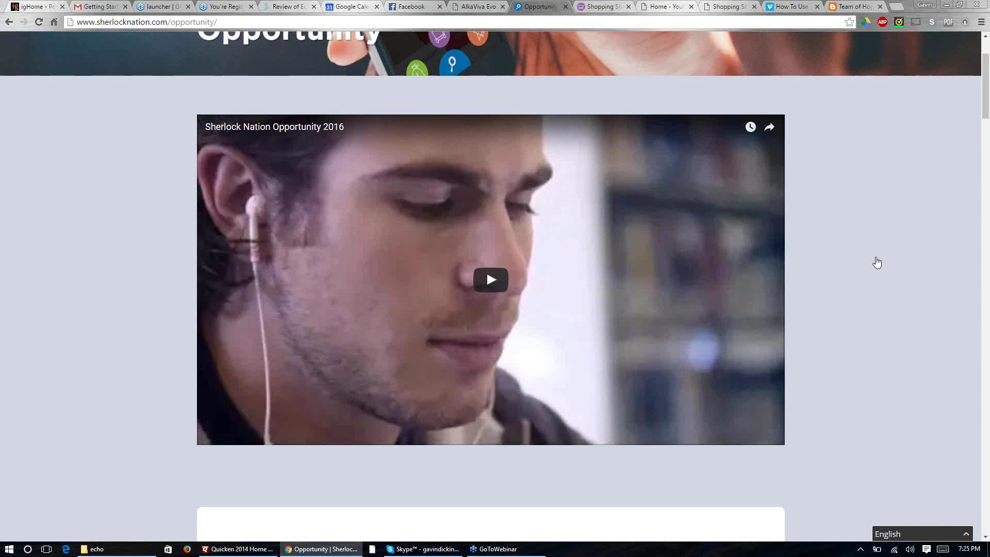
scroll(876, 263, "down", 5)
scroll(876, 263, "down", 2)
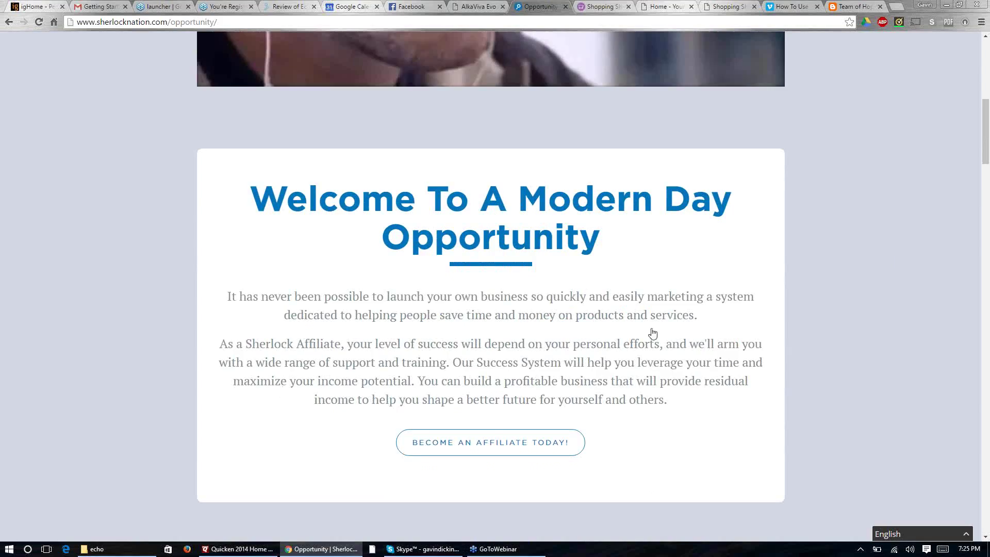
left_click(487, 444)
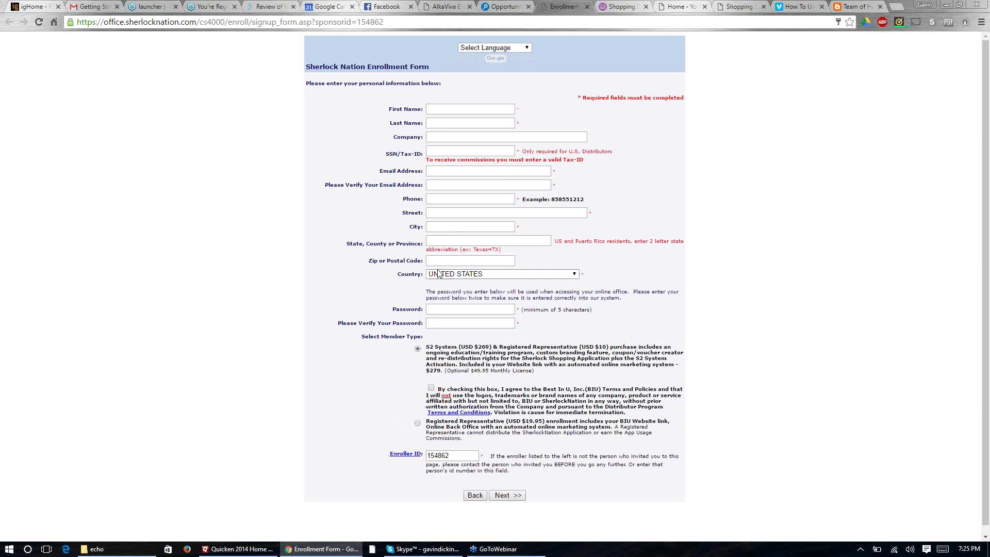
Step: Choose THAILAND in the enrollment form's Country list, then switch back to the Opportunity tab
left_click(574, 275)
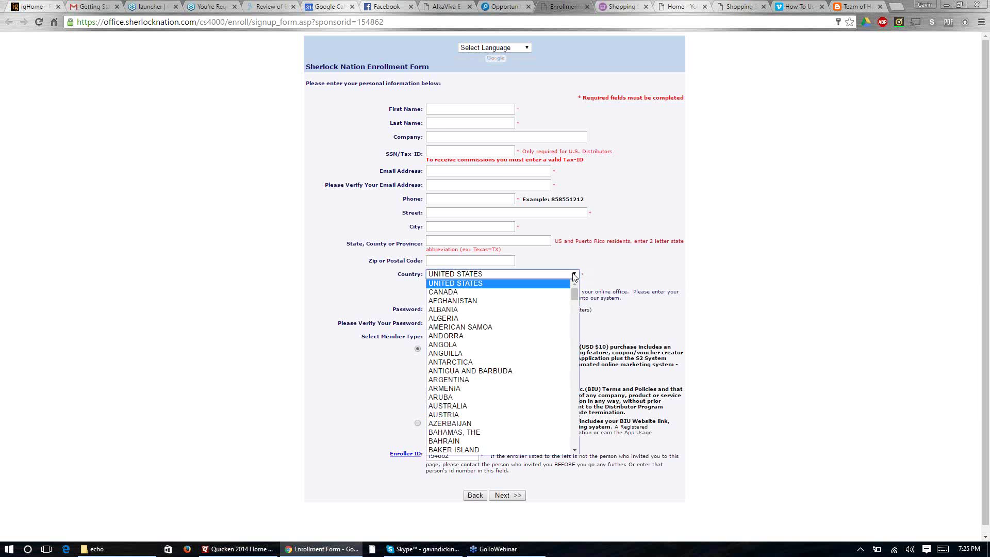
left_click_drag(574, 295, 566, 445)
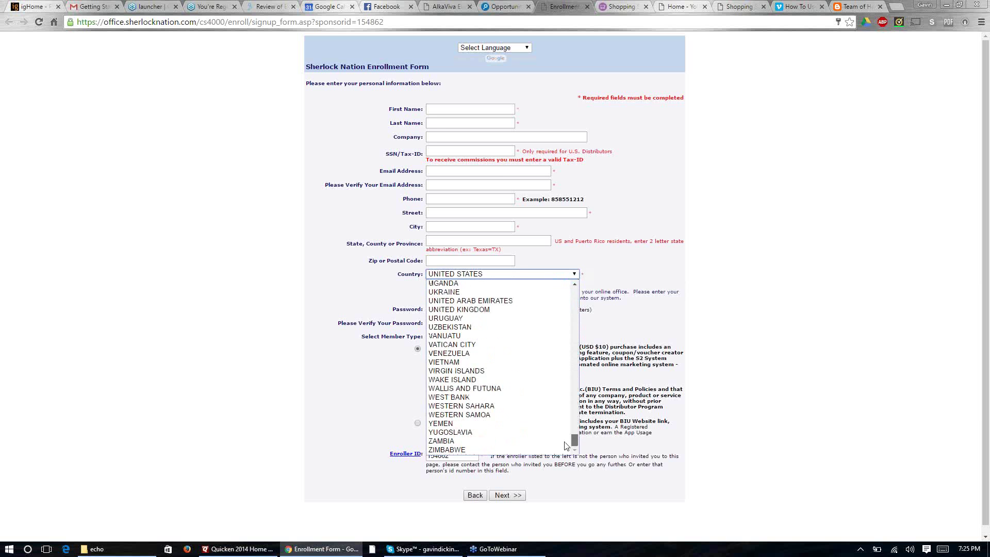
scroll(494, 330, "up", 5)
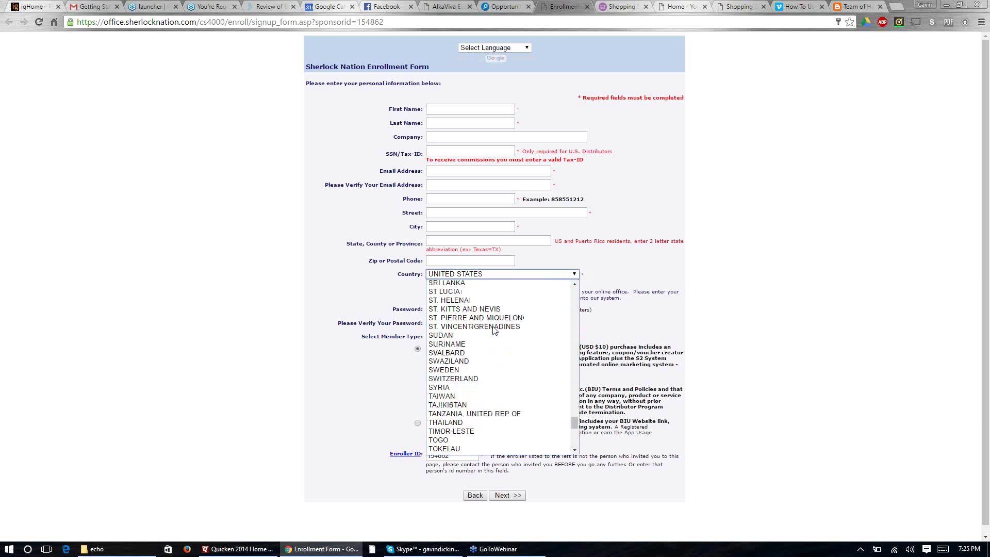
scroll(490, 328, "up", 2)
scroll(466, 322, "down", 4)
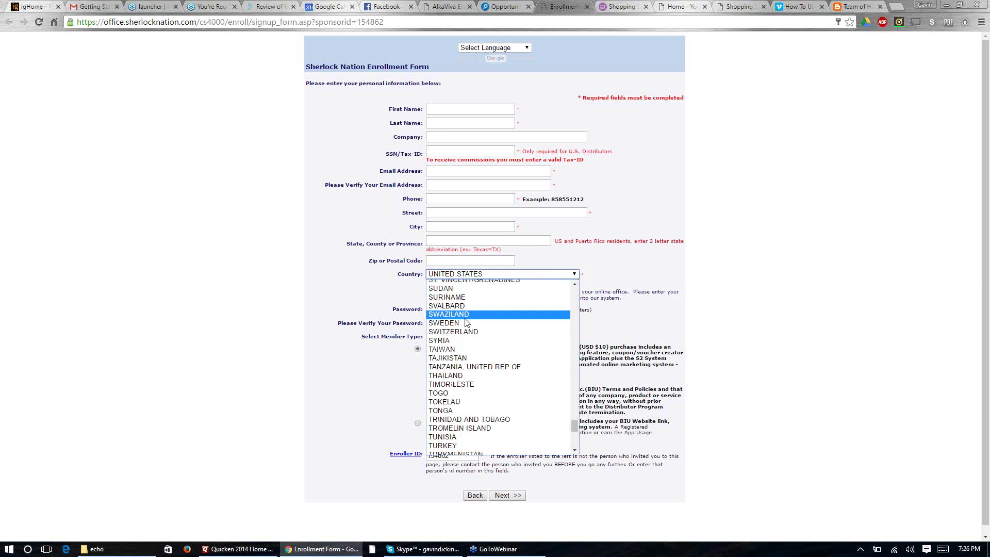
left_click(467, 375)
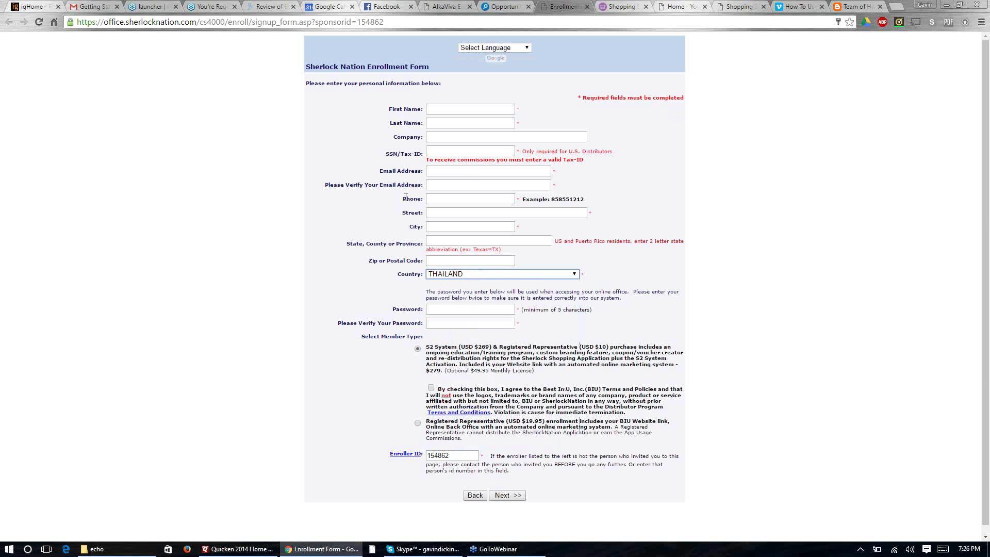
left_click(574, 274)
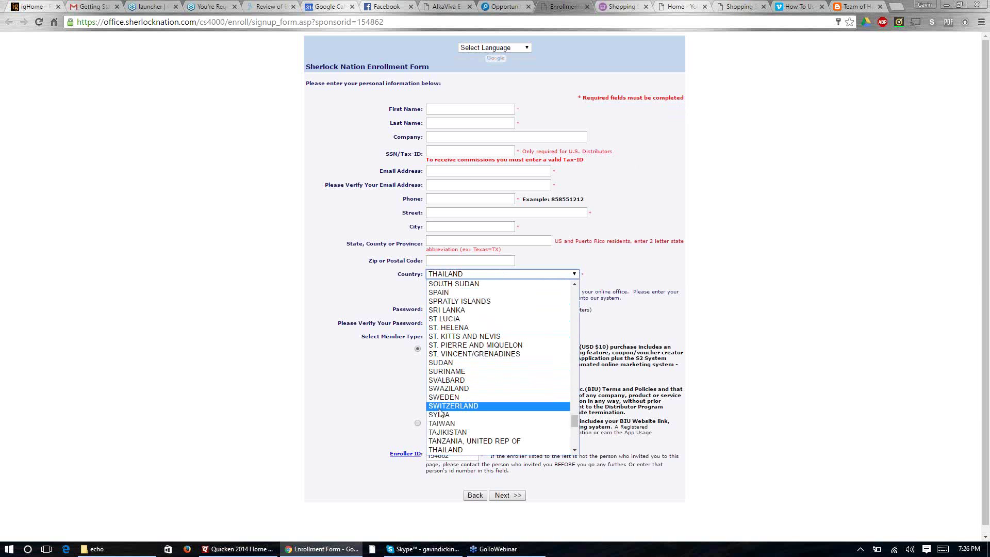
left_click(440, 450)
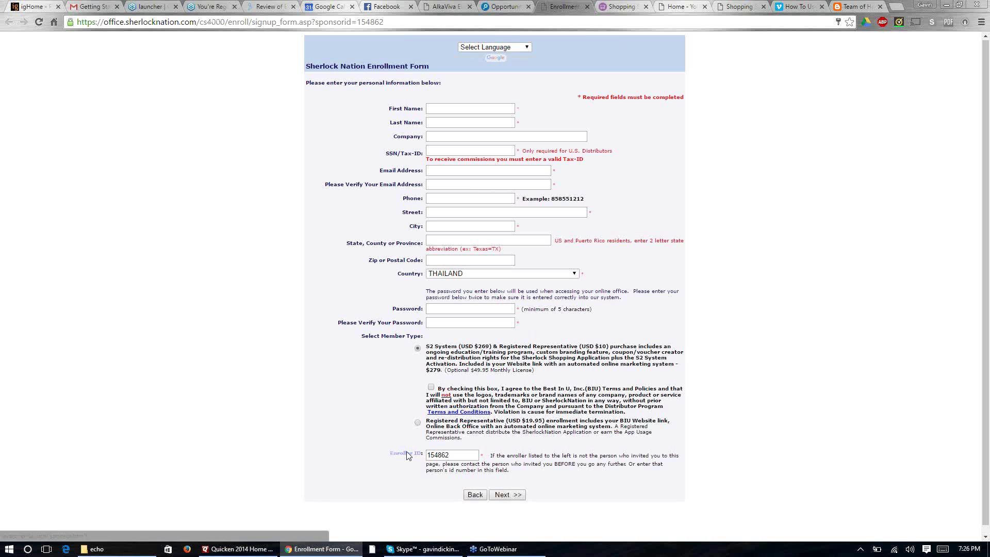
left_click(506, 6)
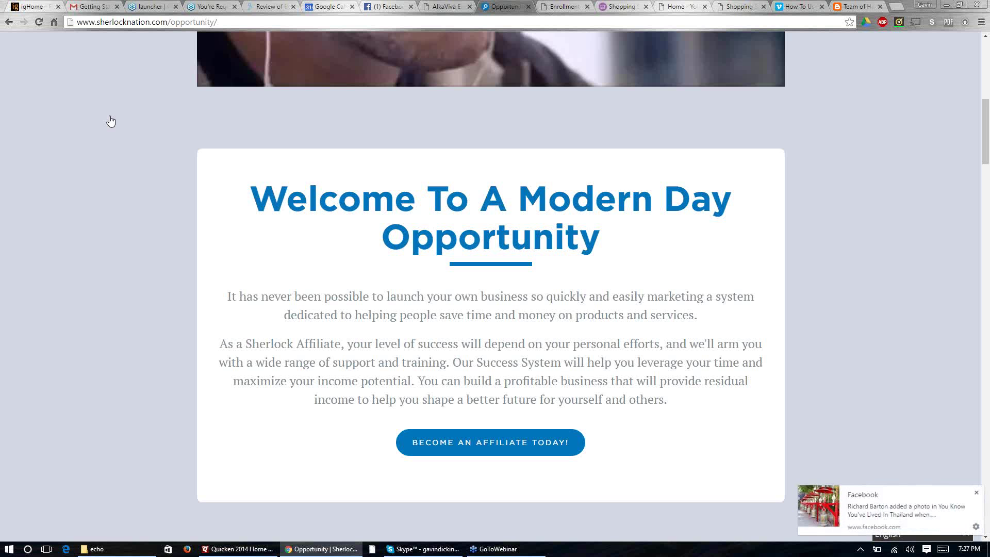
Step: Close the Facebook toast, choose Wait in Pages Unresponsive, and scroll the Opportunity page up
left_click(976, 493)
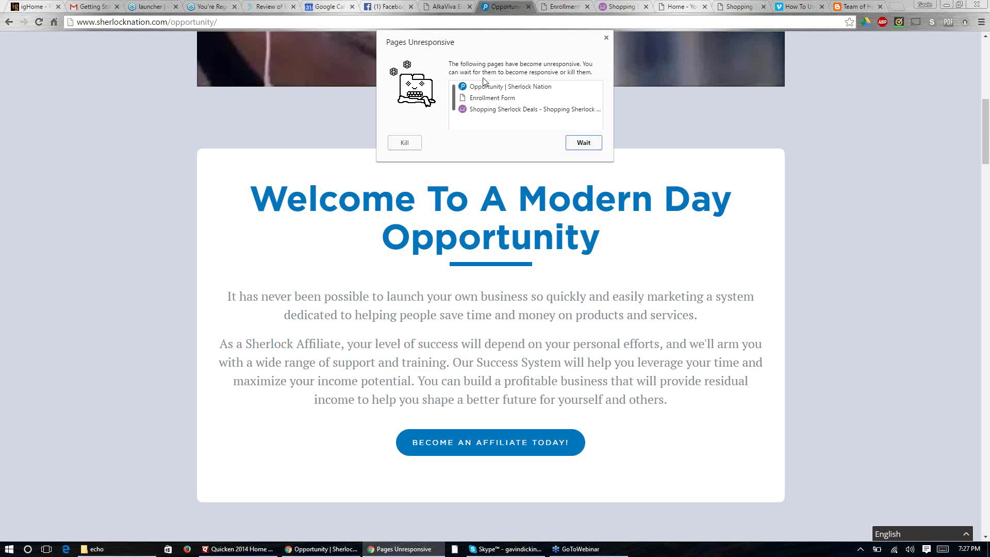
left_click(583, 147)
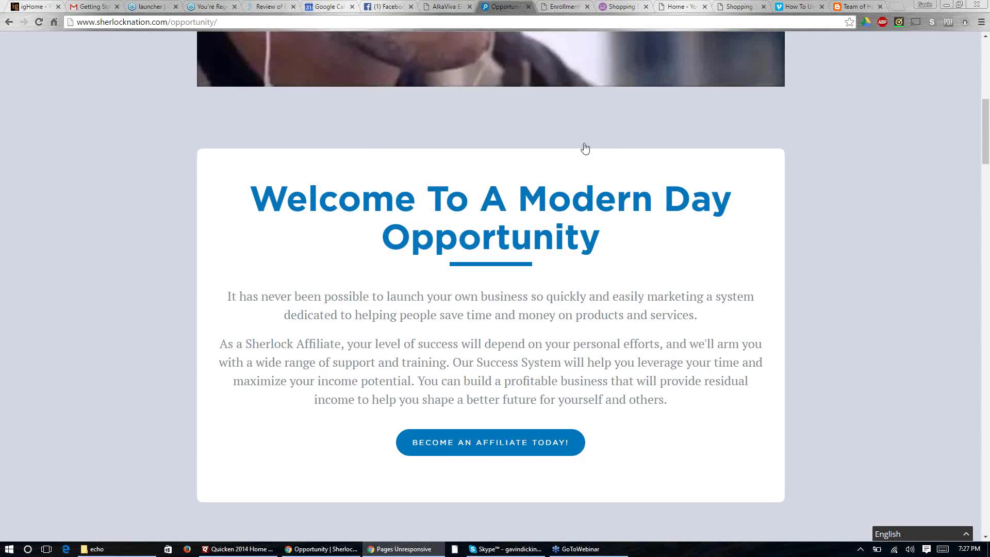
scroll(364, 178, "up", 1)
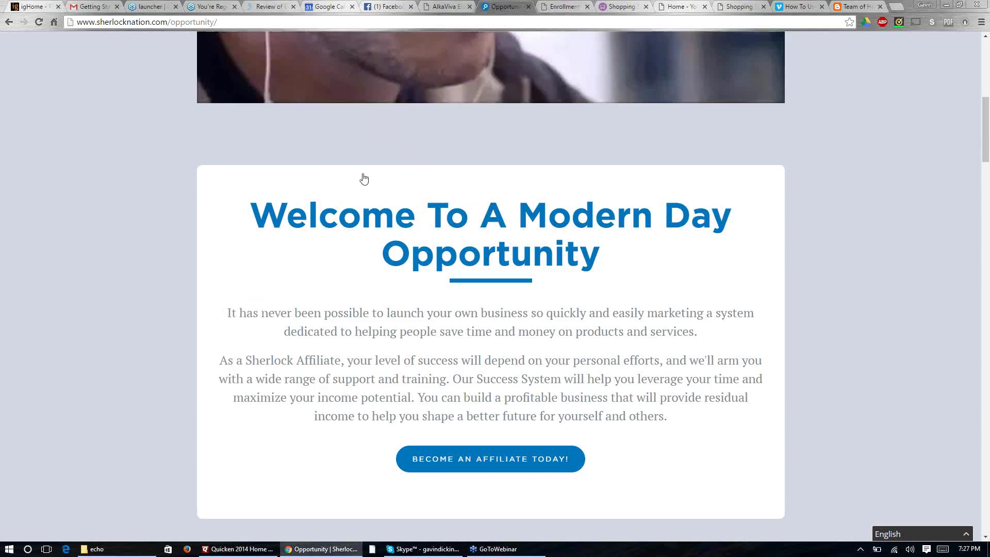
scroll(364, 179, "up", 8)
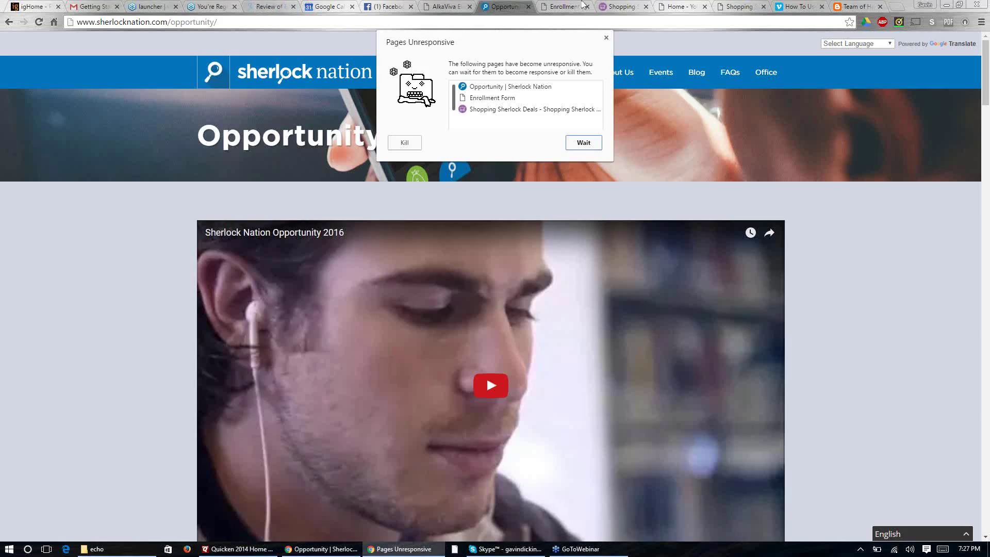
Step: Kill the unresponsive pages and close the Opportunity, Enrollment Form and Shopping Sherlock tabs
left_click(406, 143)
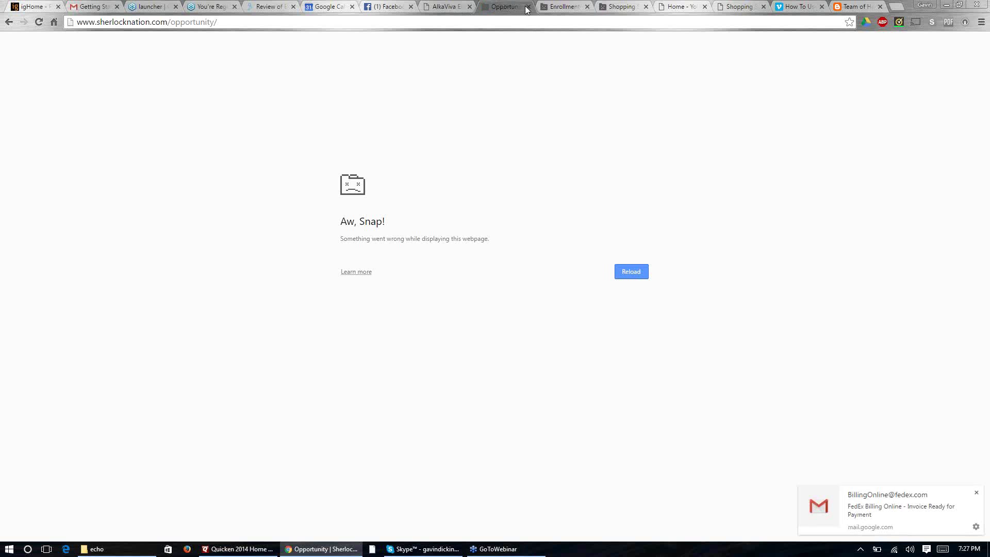
left_click(527, 6)
left_click(527, 7)
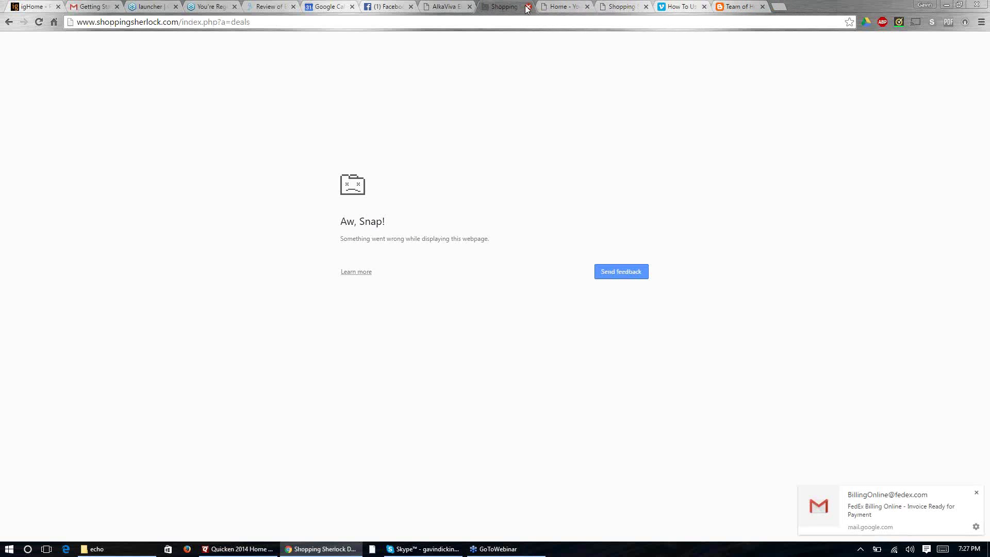
left_click(528, 6)
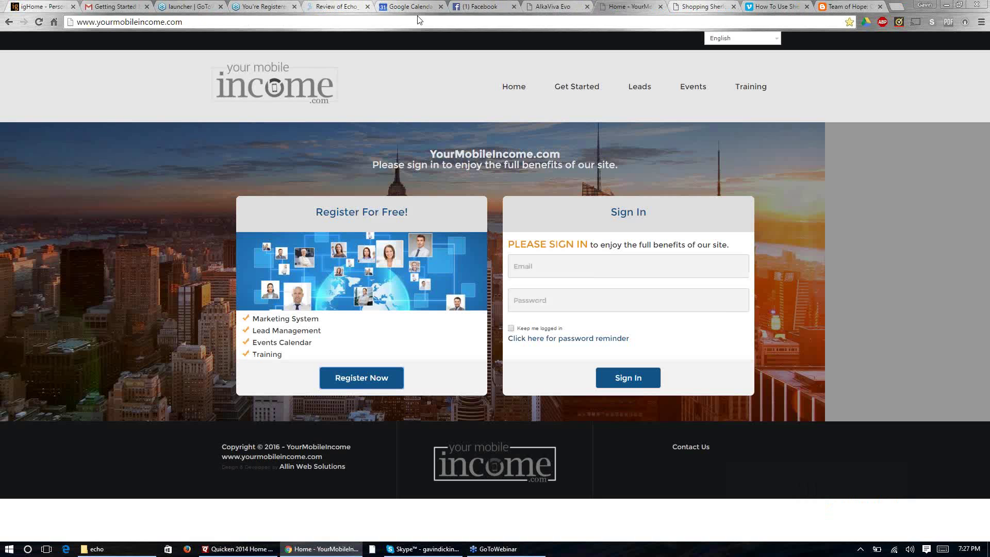